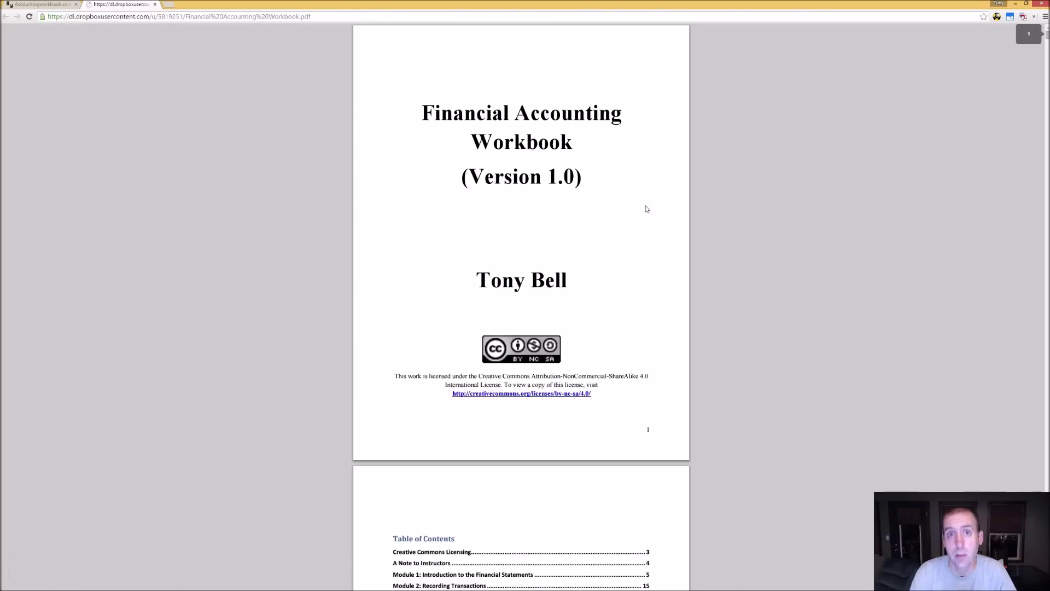
Close the workbook PDF tab to return to the Accounting Workbook problem page
click(155, 4)
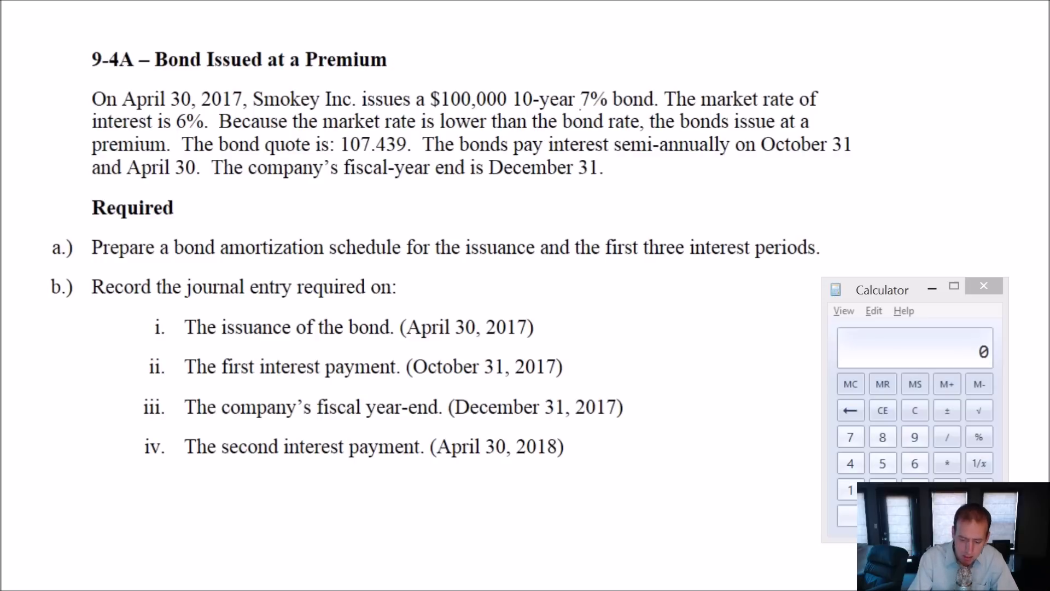
Underline the 7% bond rate, the 6% market rate and the 107.439 bond quote
drag(578, 111, 612, 111)
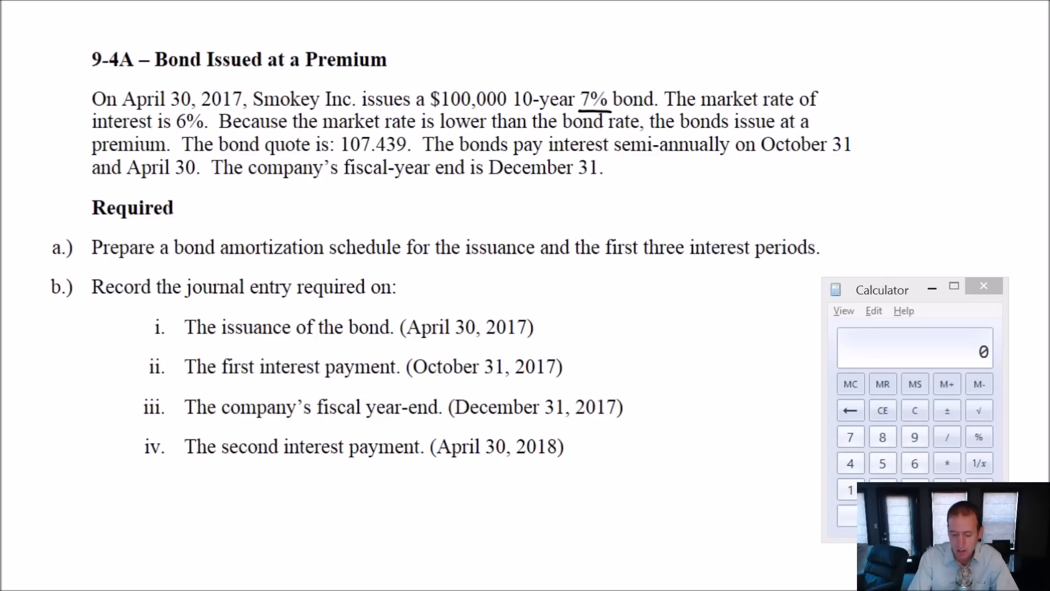
drag(177, 128, 200, 130)
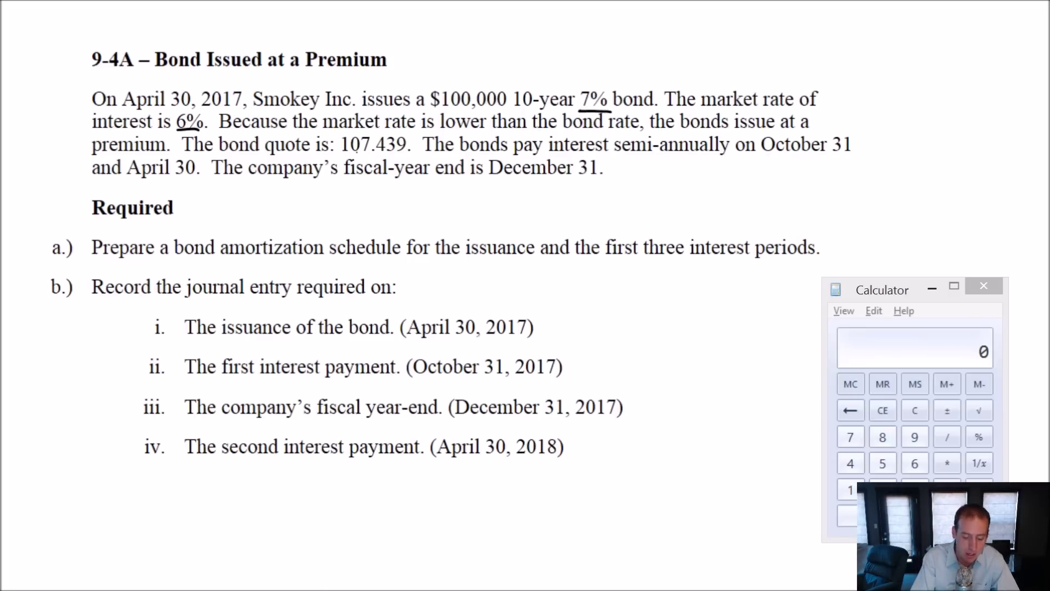
drag(343, 158, 409, 161)
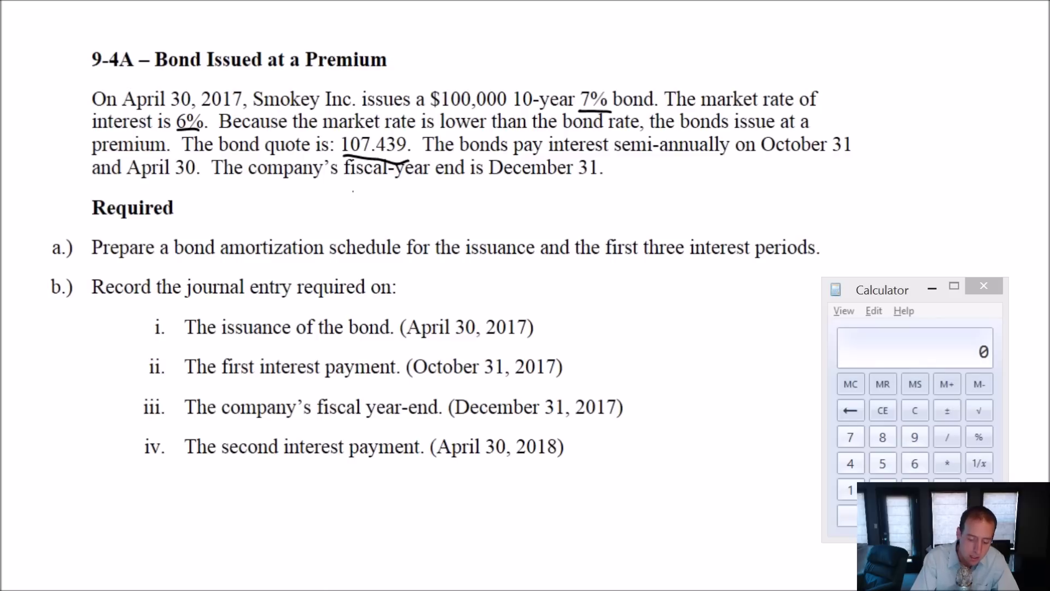
Handwrite '107.439% × 100,000 =' below the problem paragraph
drag(351, 192, 353, 205)
mouse_move(361, 194)
mouse_down()
mouse_move(383, 207)
mouse_move(409, 201)
mouse_move(404, 209)
mouse_up()
drag(414, 191, 416, 208)
mouse_move(436, 193)
mouse_down()
mouse_move(432, 207)
mouse_move(444, 208)
mouse_up()
drag(446, 188, 456, 202)
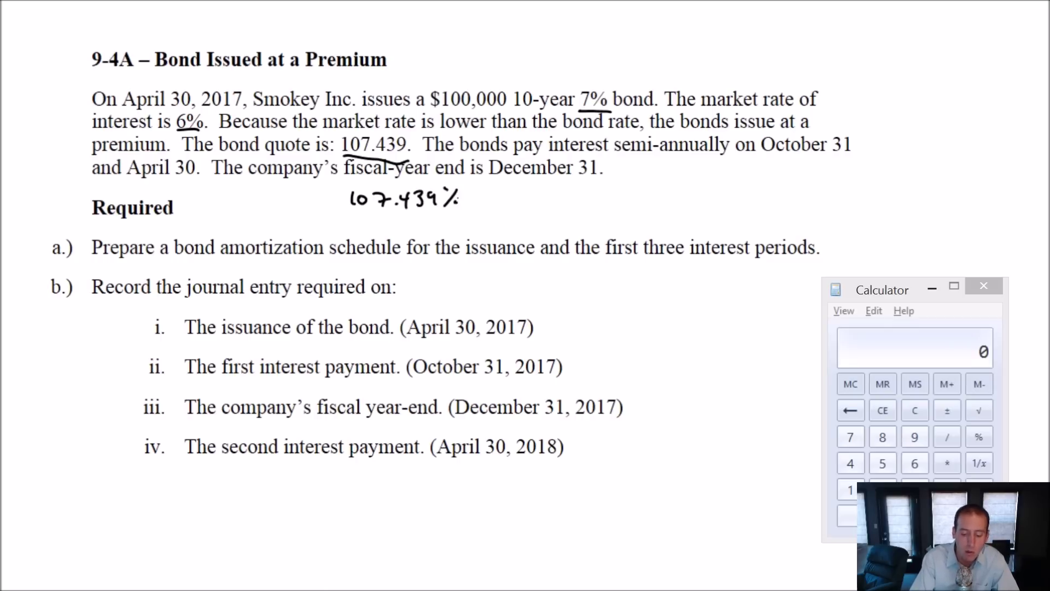
mouse_move(473, 198)
mouse_down()
mouse_move(486, 198)
mouse_move(479, 206)
mouse_up()
drag(474, 191, 500, 203)
drag(507, 191, 529, 207)
drag(540, 192, 548, 193)
mouse_move(557, 192)
mouse_down()
mouse_move(592, 189)
mouse_move(614, 203)
mouse_move(625, 190)
mouse_move(640, 201)
mouse_up()
Complete the calculation with the $107,439 issue price
drag(641, 192, 652, 192)
drag(659, 200, 657, 209)
drag(668, 187, 676, 204)
drag(685, 187, 687, 204)
drag(711, 191, 709, 206)
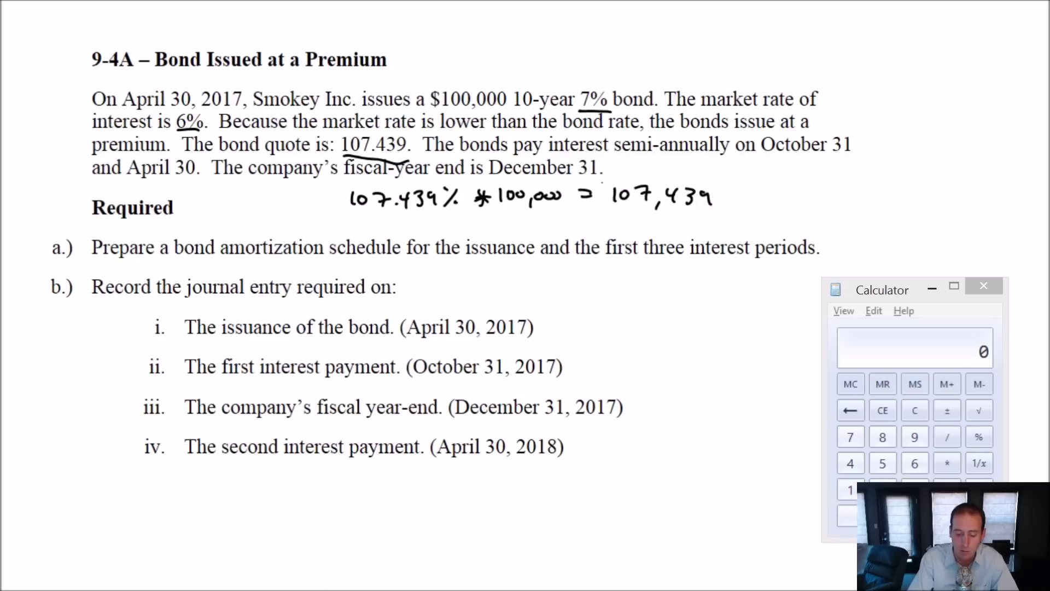
drag(605, 178, 598, 194)
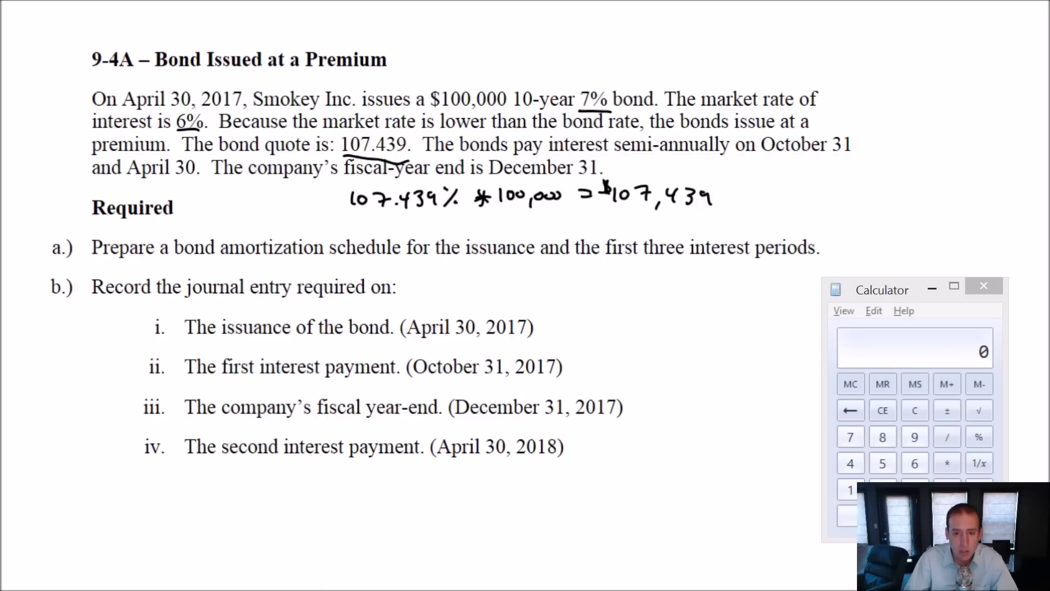
scroll(610, 198, down, 1)
Handwrite the debit line 'DR Cash 107,439'
scroll(611, 198, down, 5)
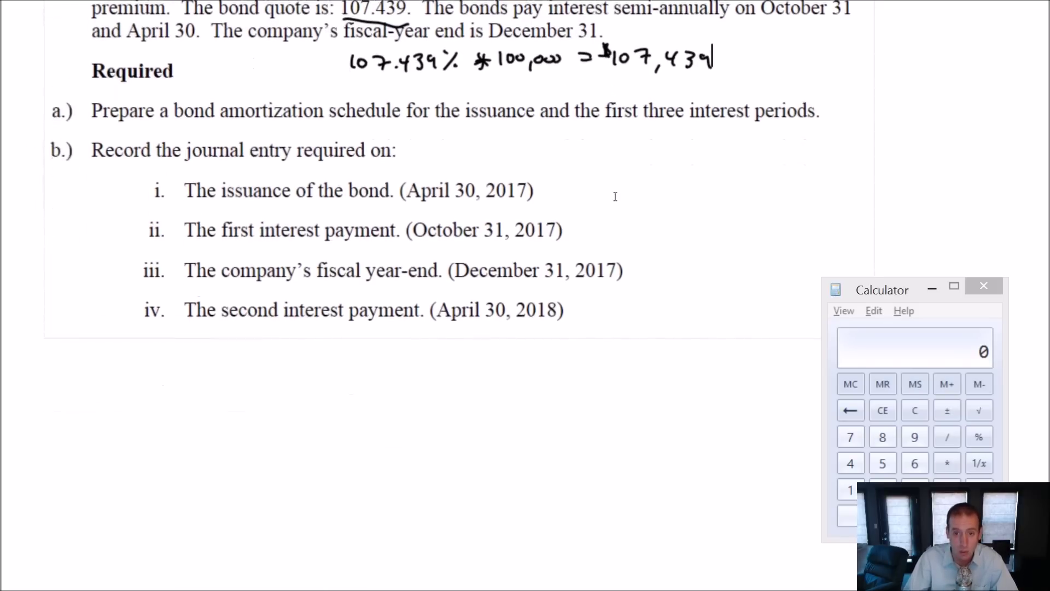
mouse_move(132, 305)
mouse_down()
mouse_move(129, 327)
mouse_move(158, 326)
mouse_up()
mouse_move(186, 313)
mouse_down()
mouse_move(183, 326)
mouse_move(203, 326)
mouse_up()
drag(206, 314, 211, 326)
drag(221, 308, 229, 327)
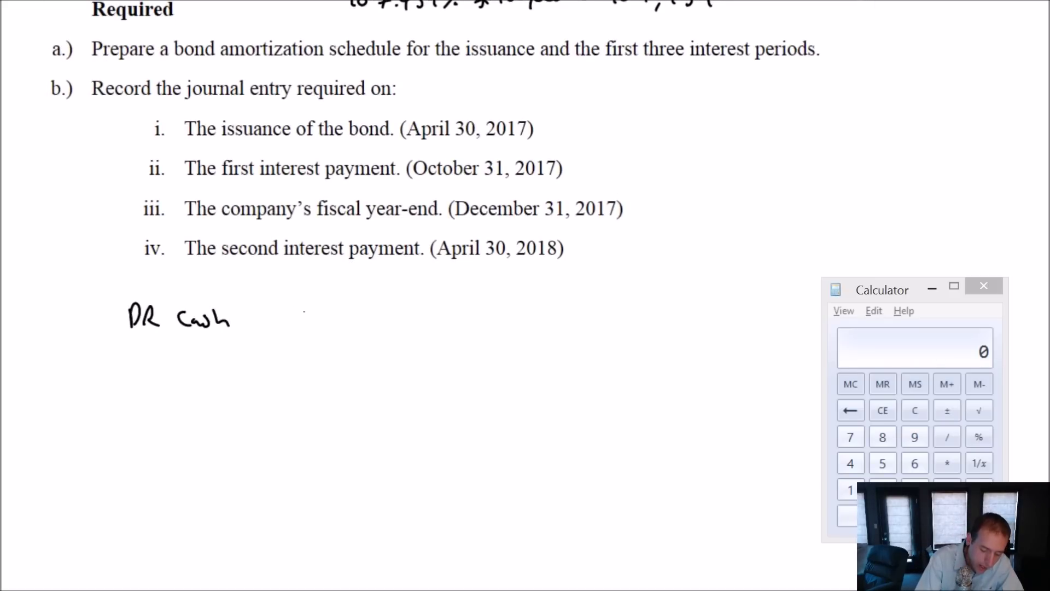
drag(309, 305, 311, 327)
mouse_move(323, 312)
mouse_down()
mouse_move(338, 326)
mouse_move(369, 318)
mouse_move(377, 327)
mouse_up()
mouse_move(383, 306)
mouse_down()
mouse_move(385, 325)
mouse_move(407, 327)
mouse_up()
Handwrite the credits: Premium 7,439 and Bonds payable 100,000
drag(264, 382, 258, 399)
mouse_move(271, 382)
mouse_down()
mouse_move(271, 399)
mouse_move(365, 398)
mouse_up()
mouse_move(393, 388)
mouse_down()
mouse_move(394, 402)
mouse_move(465, 391)
mouse_up()
mouse_move(545, 372)
mouse_down()
mouse_move(545, 392)
mouse_move(571, 375)
mouse_up()
mouse_move(581, 385)
mouse_down()
mouse_move(577, 394)
mouse_move(587, 377)
mouse_up()
drag(599, 376, 608, 380)
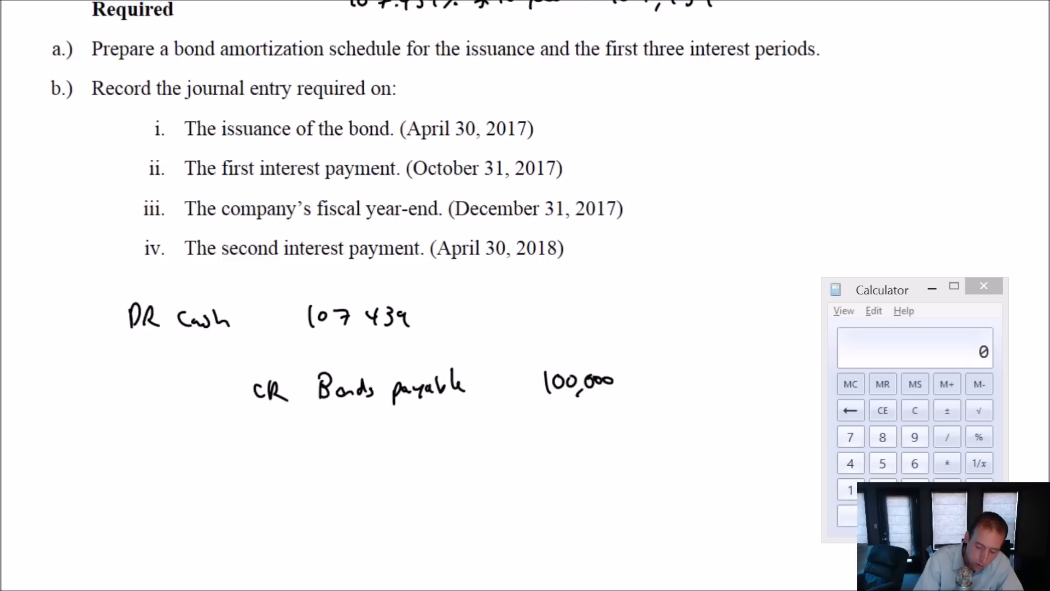
drag(262, 345, 261, 358)
mouse_move(270, 345)
mouse_down()
mouse_move(269, 359)
mouse_move(398, 355)
mouse_up()
click(318, 345)
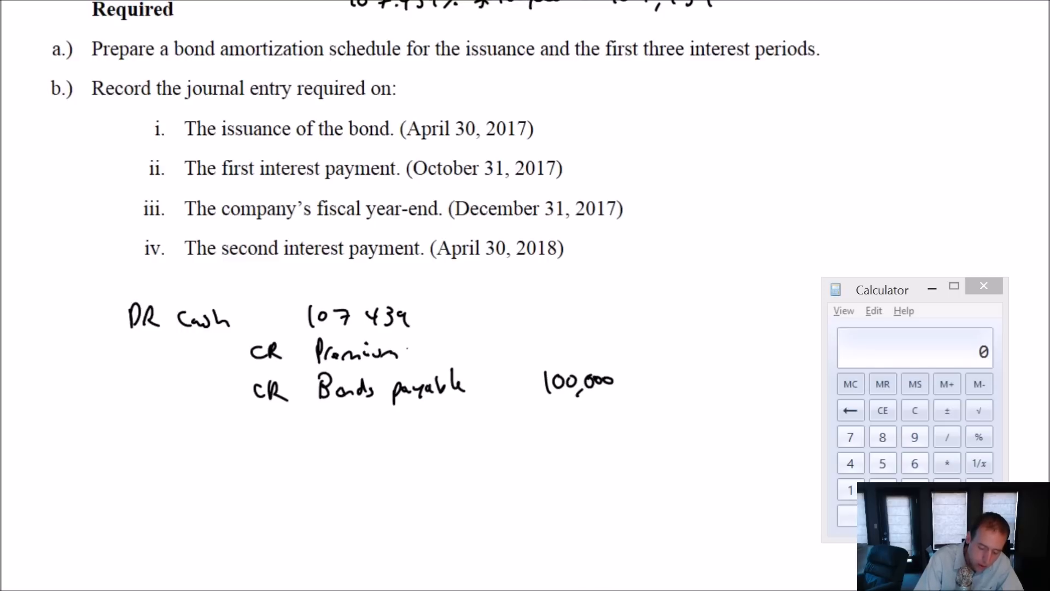
mouse_move(560, 349)
mouse_down()
mouse_move(567, 362)
mouse_move(615, 362)
mouse_up()
drag(576, 367, 578, 376)
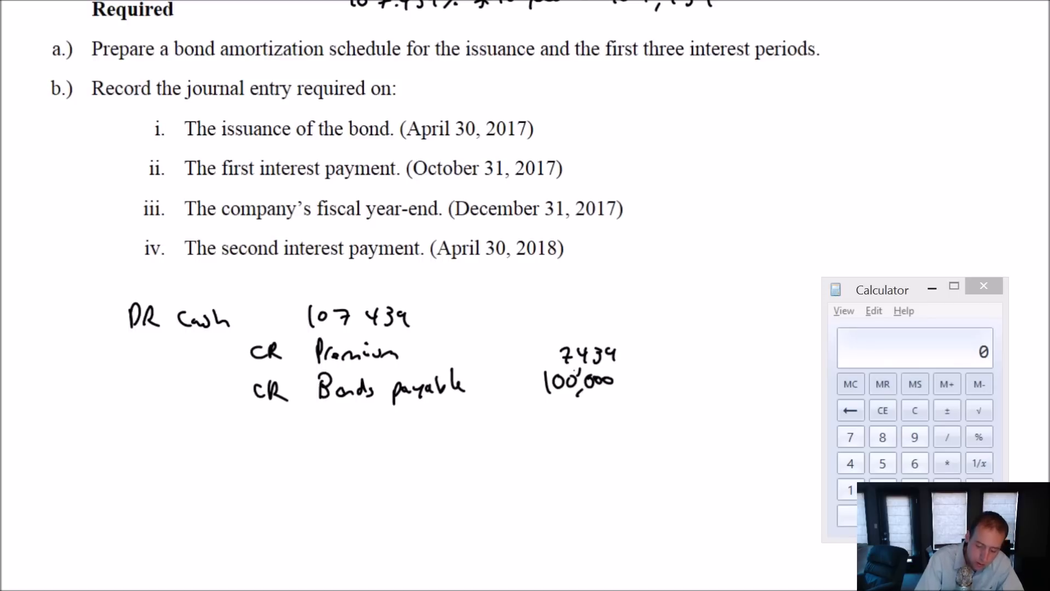
Write the entry date April 30, 2017 above the DR Cash line
mouse_move(67, 267)
mouse_down()
mouse_move(57, 300)
mouse_move(77, 299)
mouse_up()
drag(61, 287, 87, 280)
drag(86, 290, 100, 276)
mouse_move(107, 264)
mouse_down()
mouse_move(109, 289)
mouse_move(143, 273)
mouse_move(158, 296)
mouse_up()
drag(168, 273, 183, 286)
drag(193, 274, 205, 287)
mouse_move(211, 275)
mouse_down()
mouse_move(220, 293)
mouse_move(234, 283)
mouse_up()
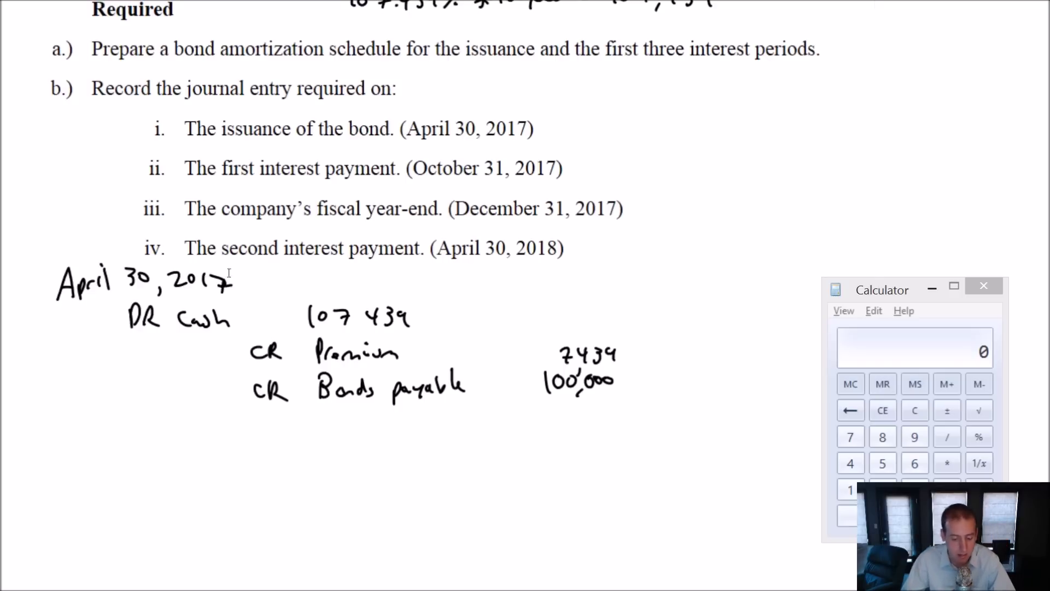
click(228, 273)
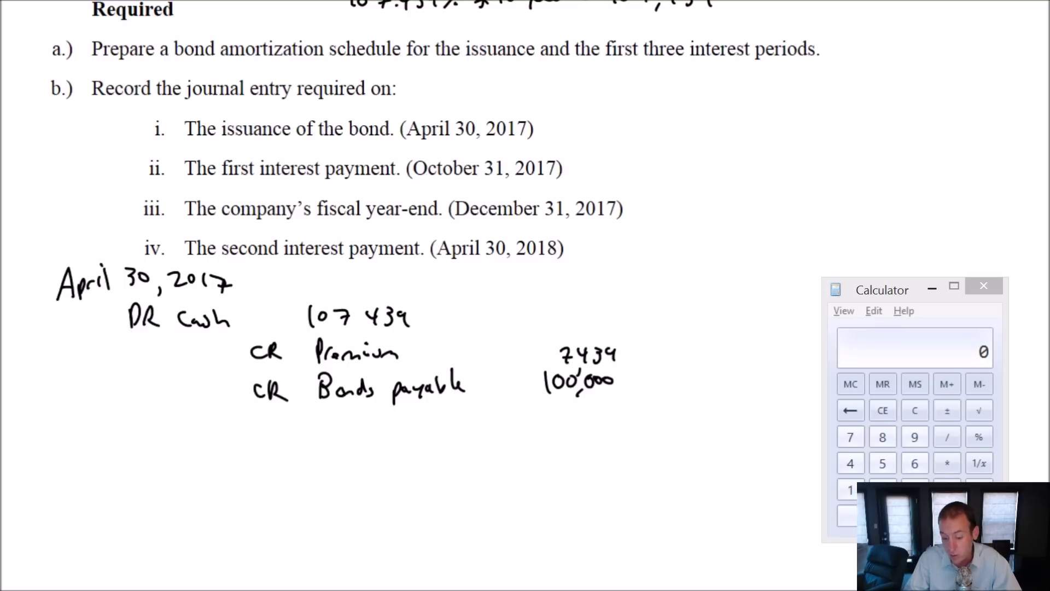
Scroll back up to the problem text, then switch to the Excel Effective interest template
scroll(435, 222, up, 3)
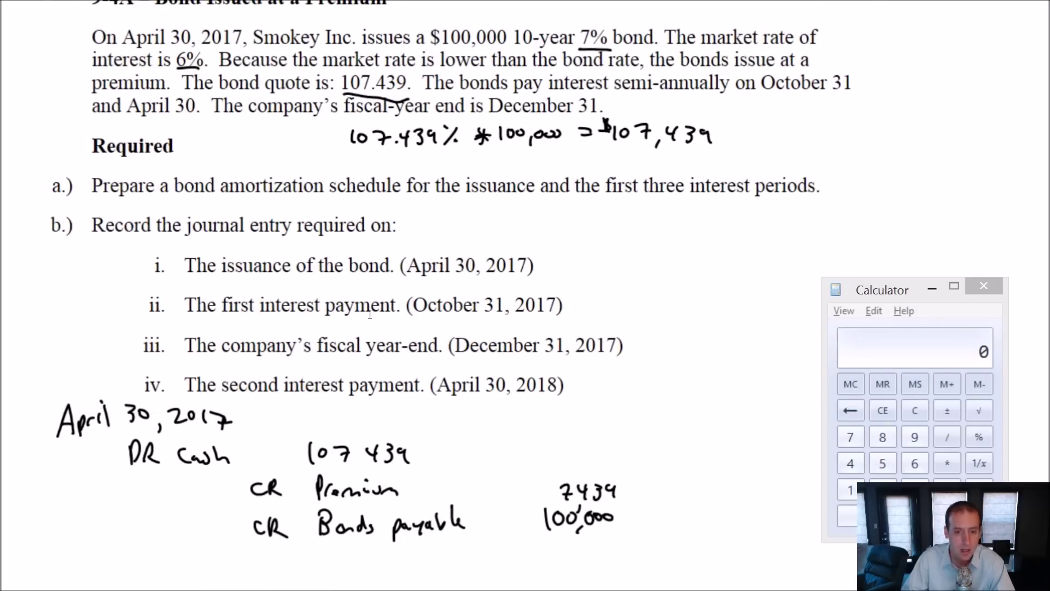
key(alt+Tab)
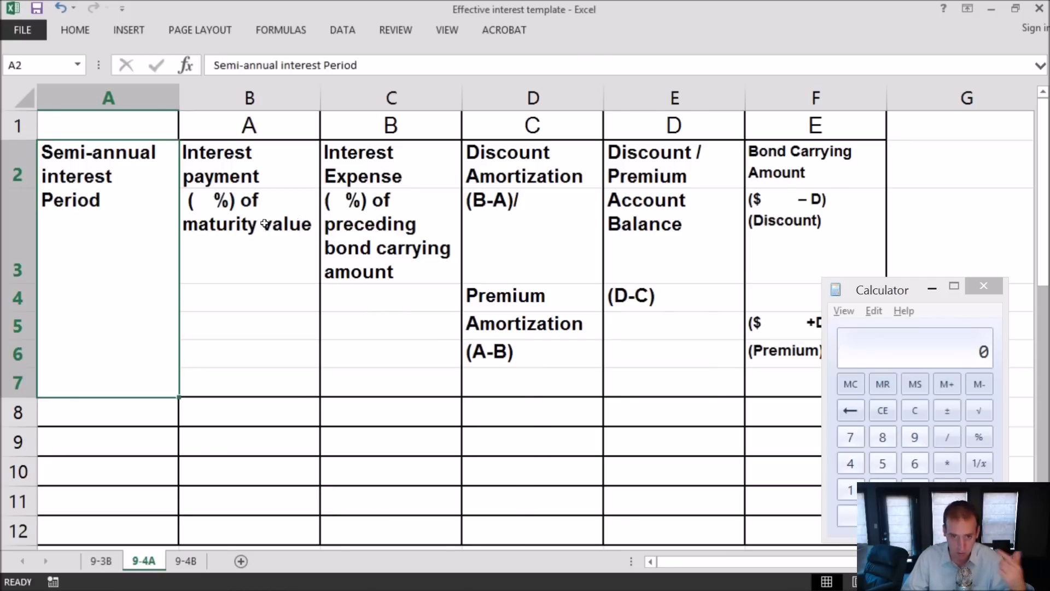
Set the interest payment heading rate to 3.5% and the interest expense heading rate to 3%
click(201, 202)
double_click(201, 201)
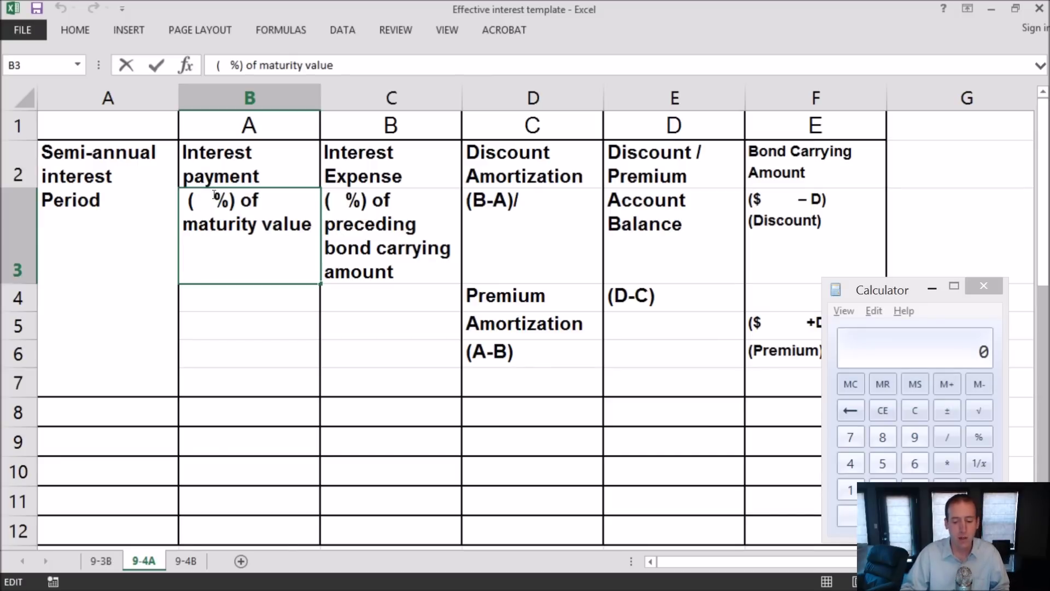
key(Delete)
key(Delete)
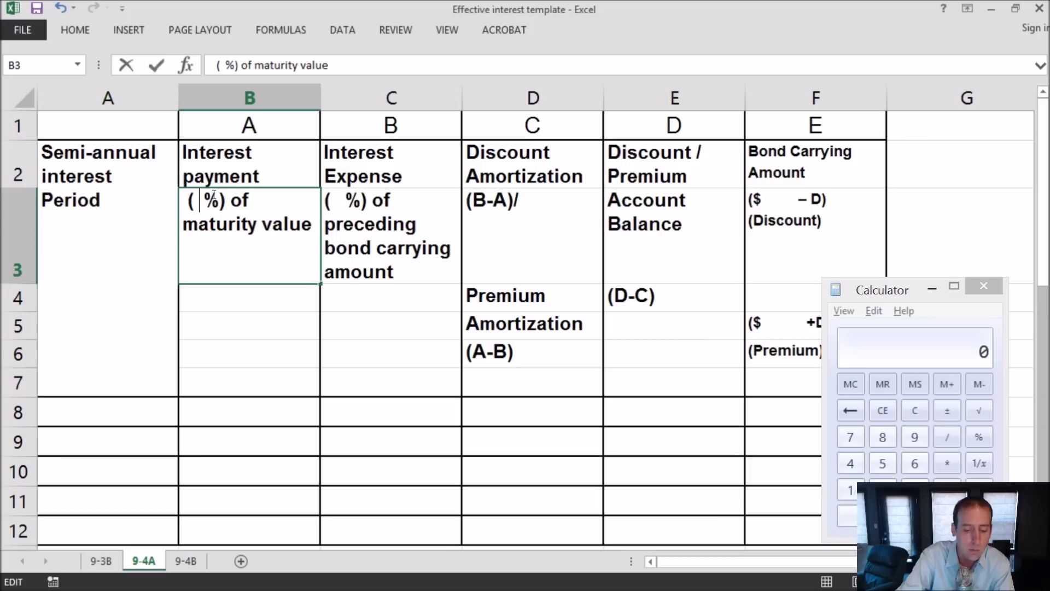
text(3.5)
key(Return)
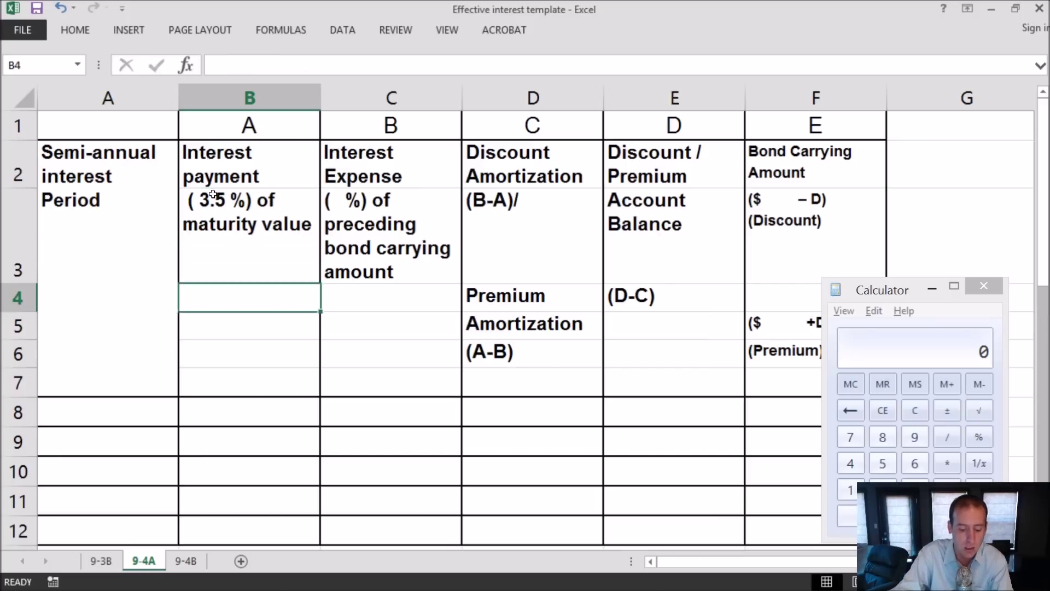
key(Return)
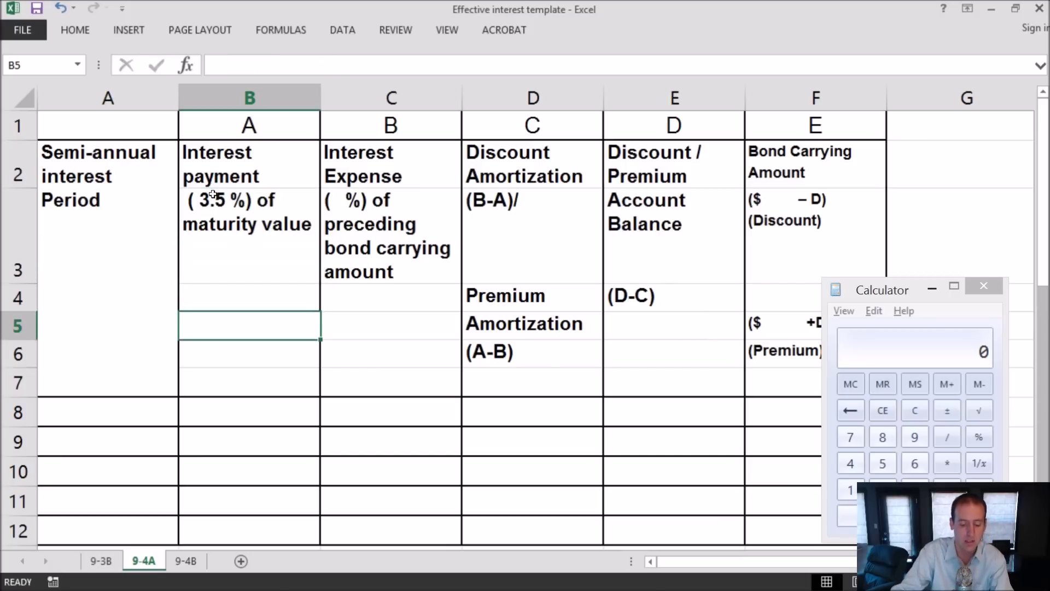
click(421, 247)
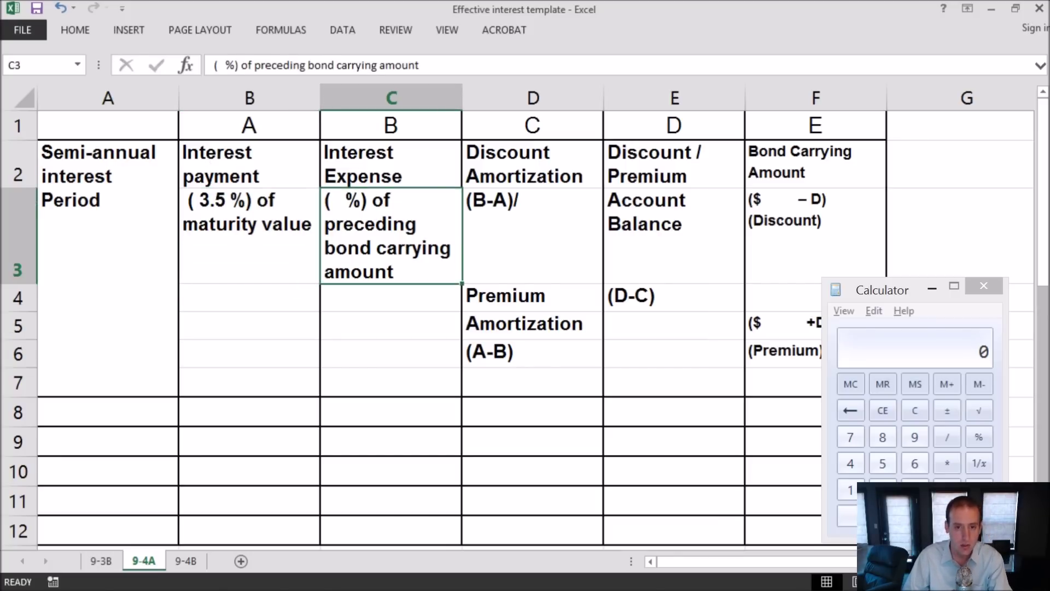
click(224, 65)
text(3)
key(Return)
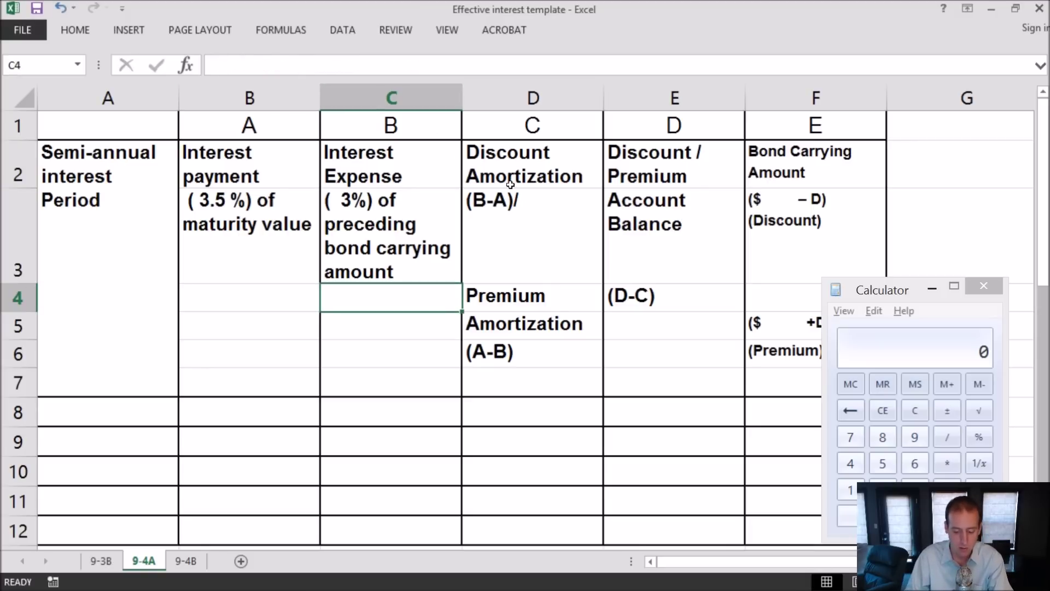
Clear the Discount Amortization heading, reduce E2 to '/ Premium', and delete the F3 discount formula
drag(505, 163, 508, 208)
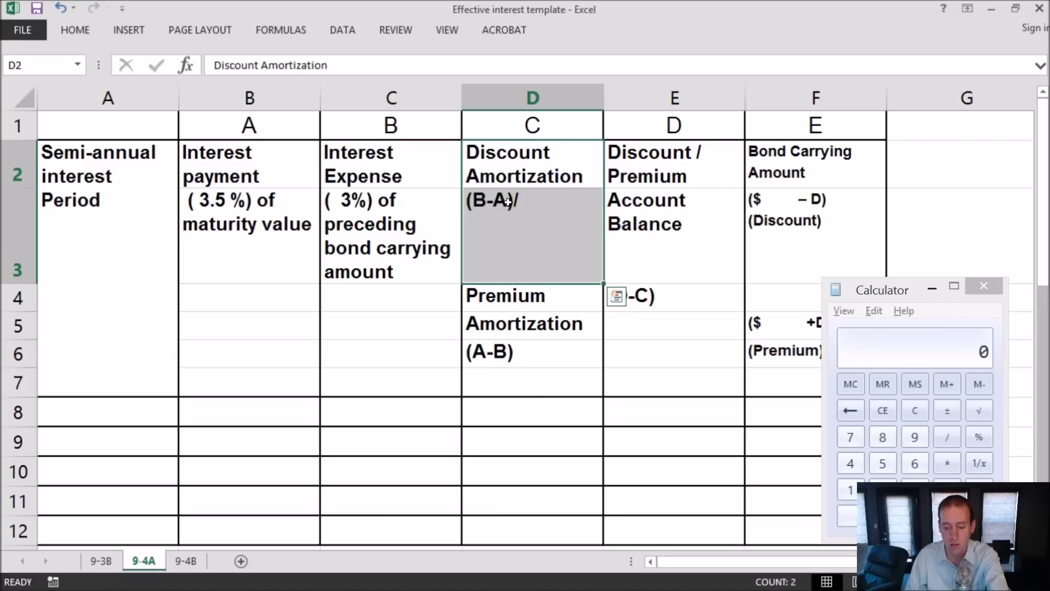
key(Delete)
key(Right)
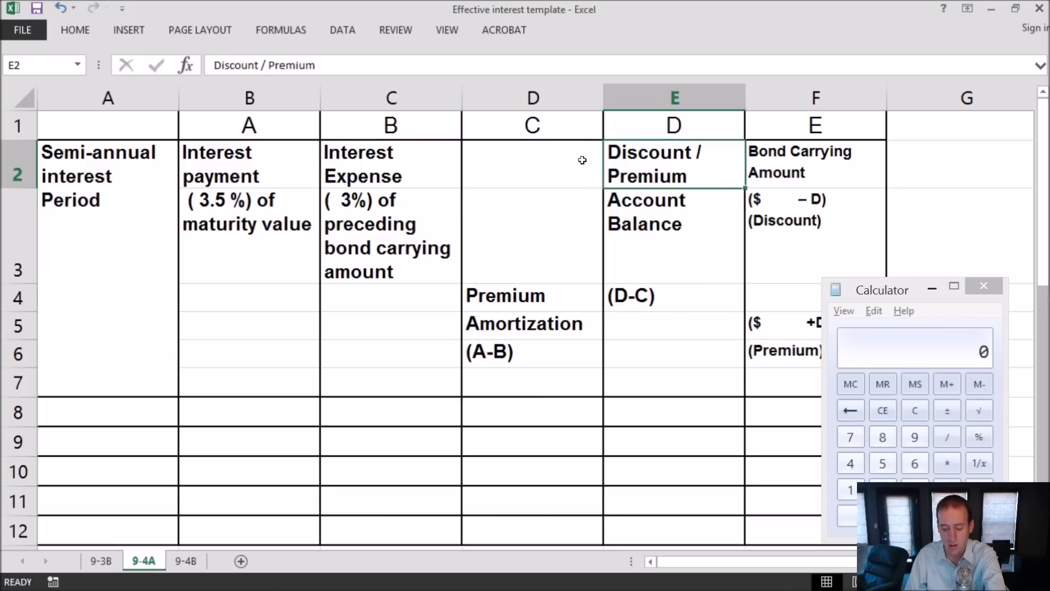
double_click(246, 65)
key(Delete)
key(Return)
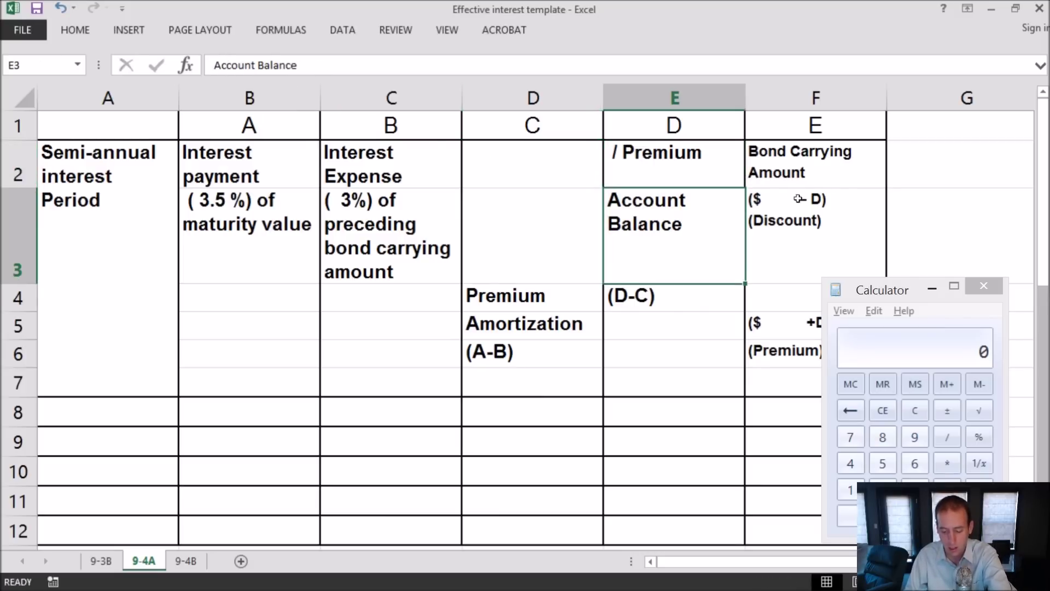
click(779, 202)
key(Delete)
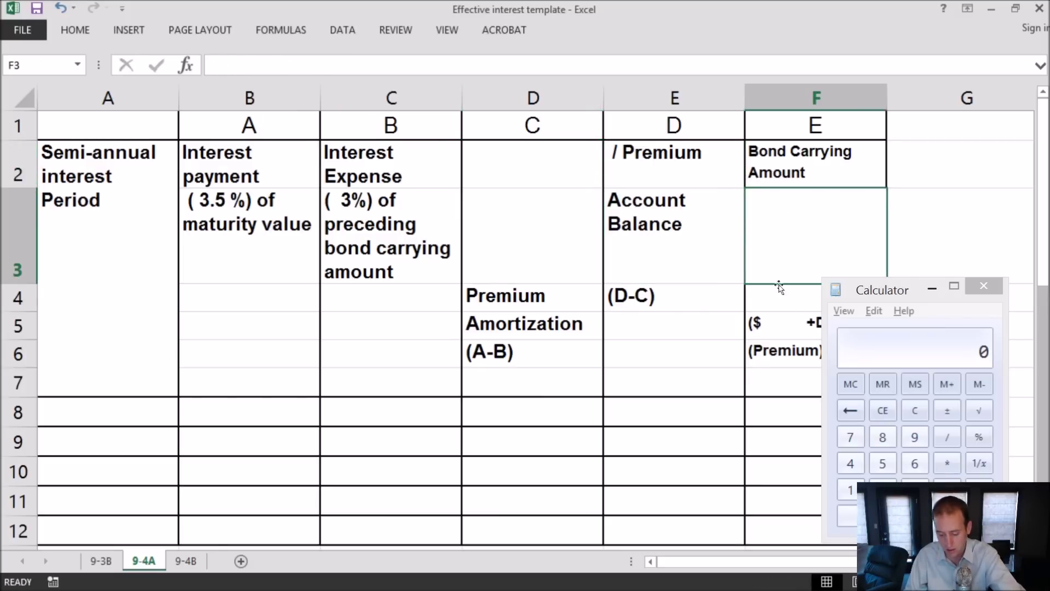
Edit the F5 carrying amount note to read ($ 100,000+D)
click(765, 320)
drag(905, 294, 931, 292)
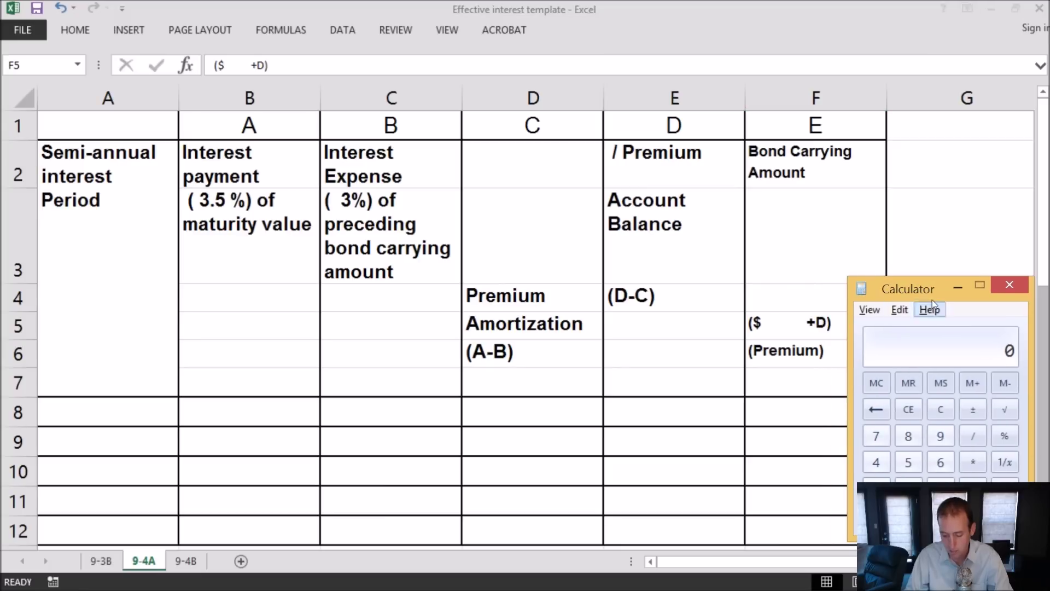
click(958, 287)
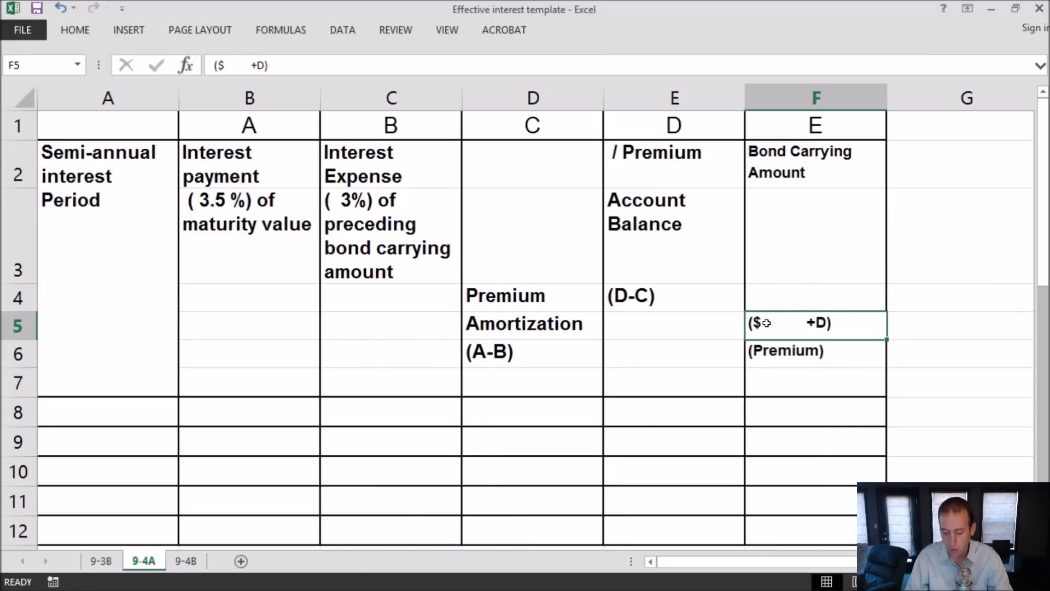
double_click(784, 323)
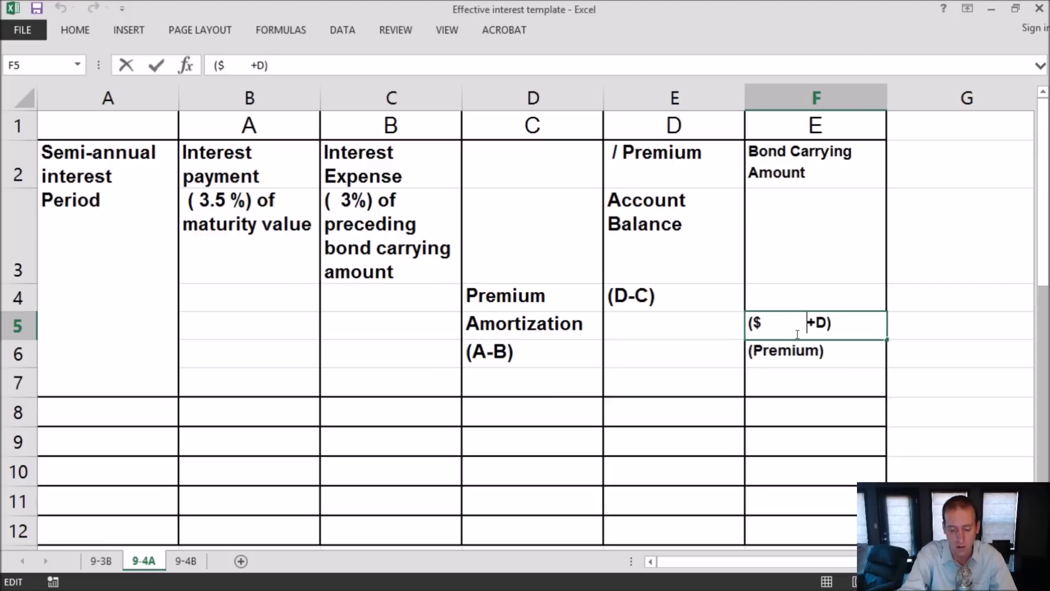
key(BackSpace)
key(BackSpace)
key(BackSpace)
key(BackSpace)
key(BackSpace)
key(BackSpace)
key(BackSpace)
key(BackSpace)
key(BackSpace)
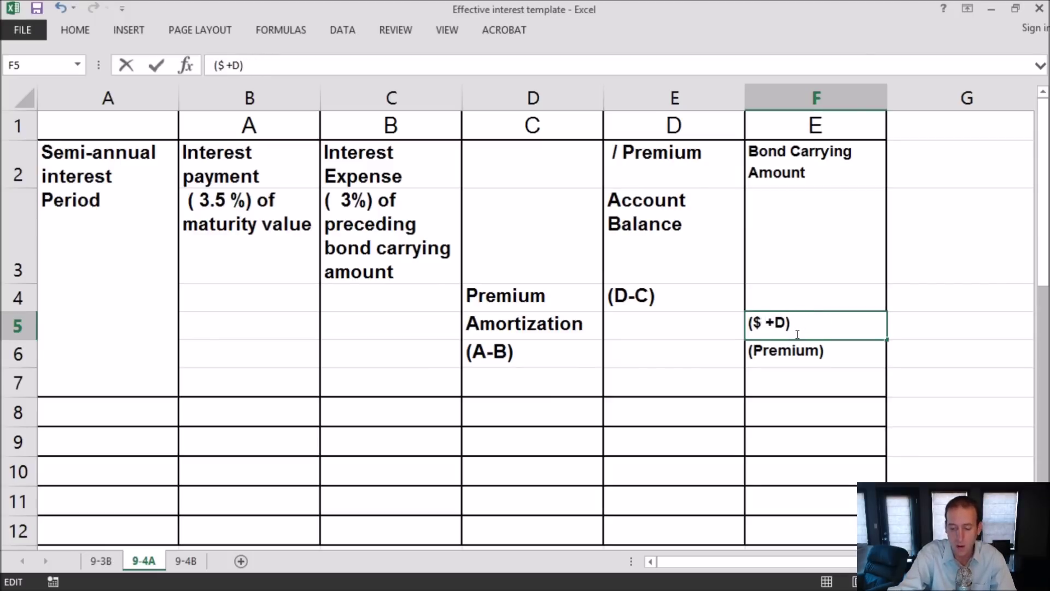
text(100)
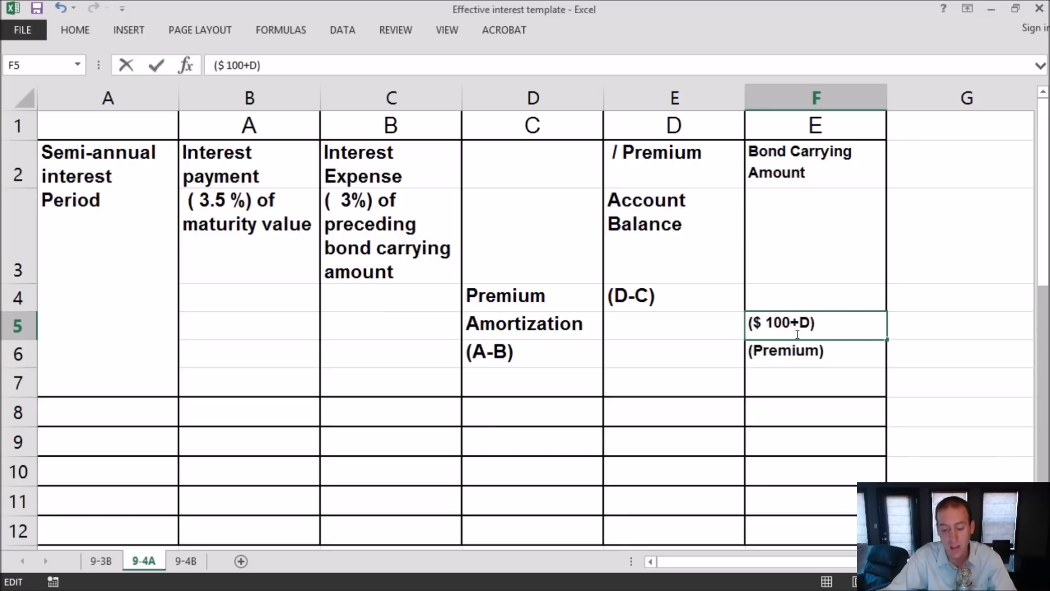
text(,000)
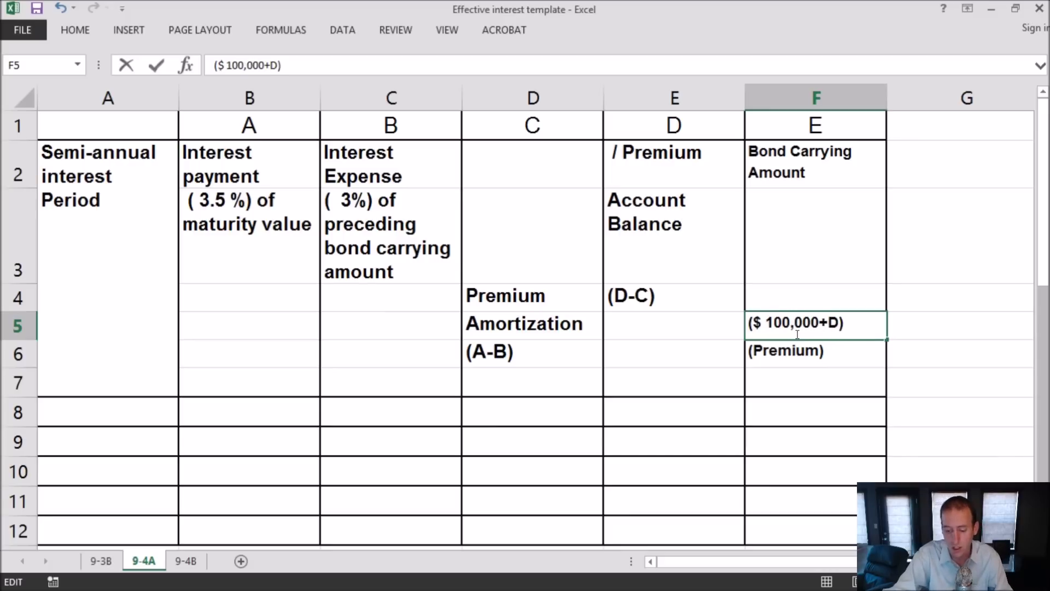
key(Return)
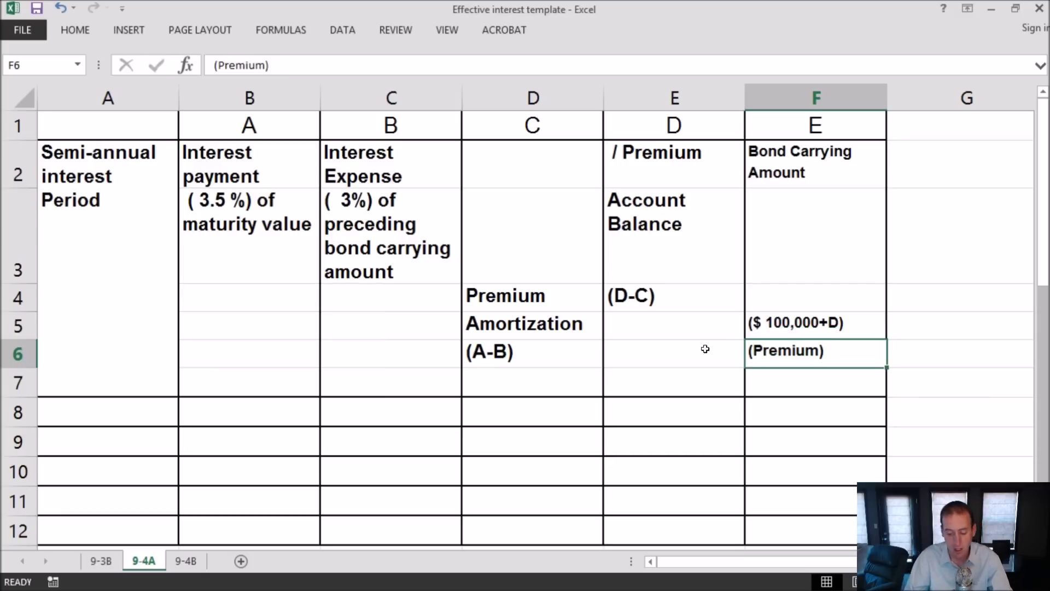
click(135, 406)
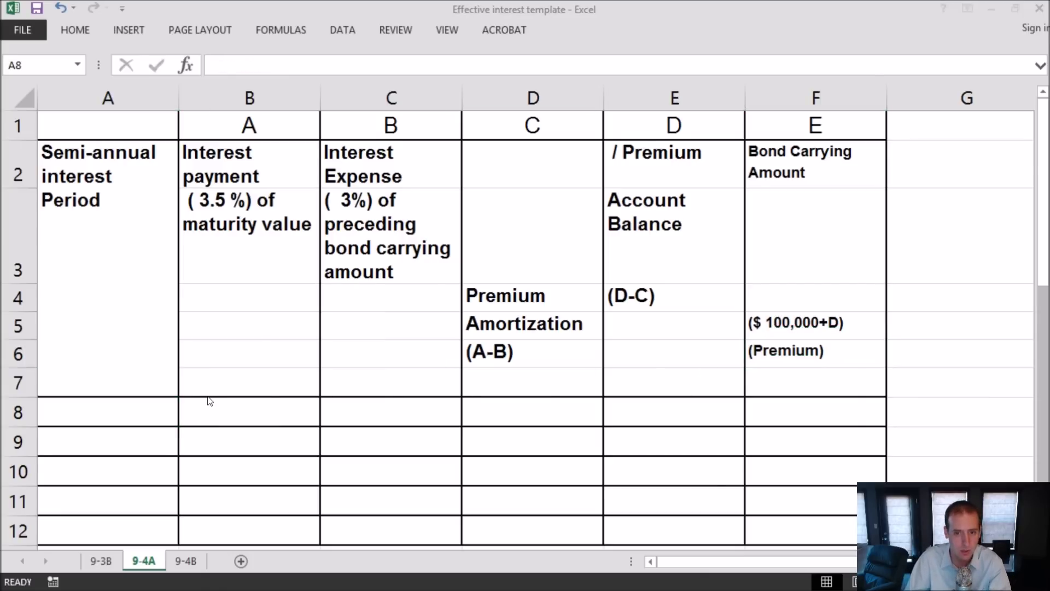
key(alt+Tab)
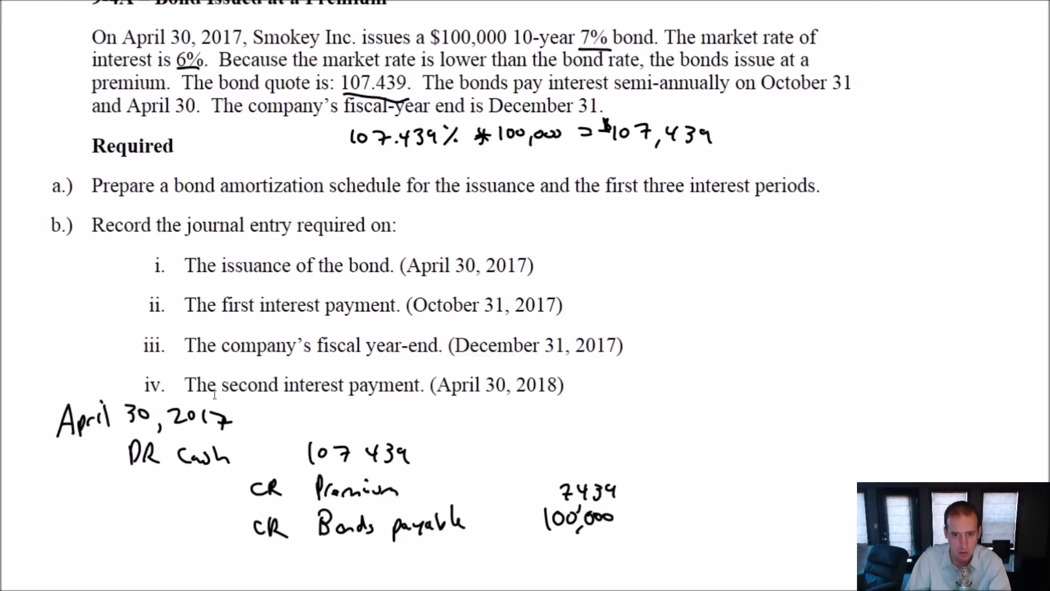
Enter April 30, 2017 as the first period date in A8
key(alt+Tab)
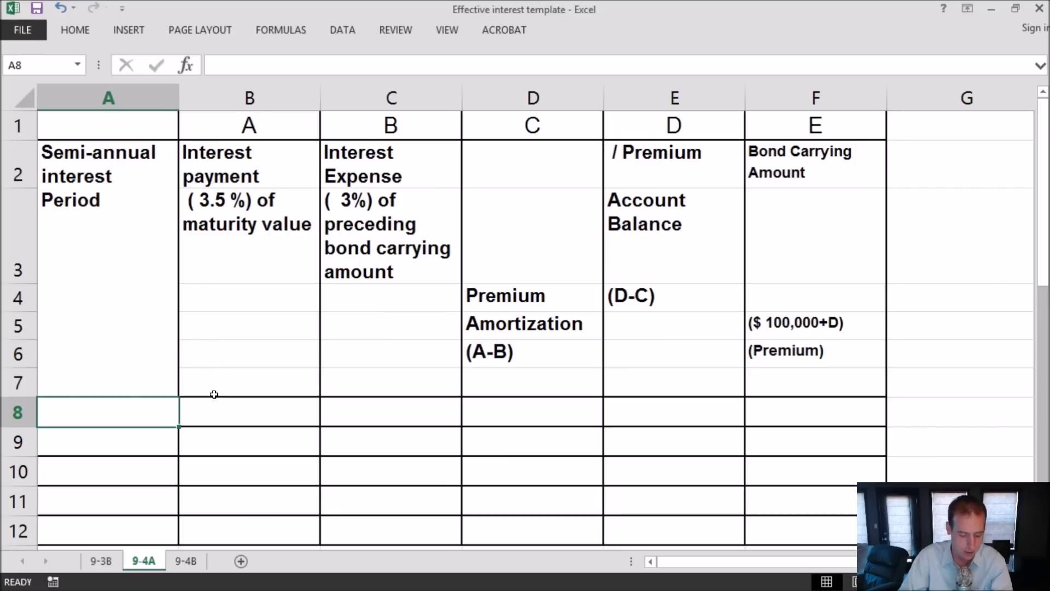
text(April )
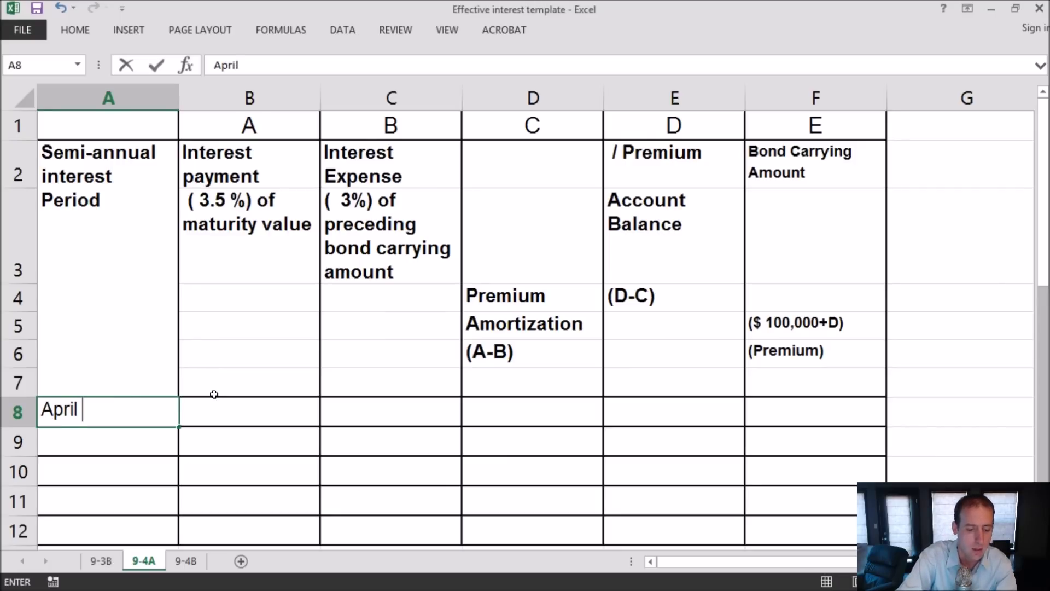
text(30, 2017)
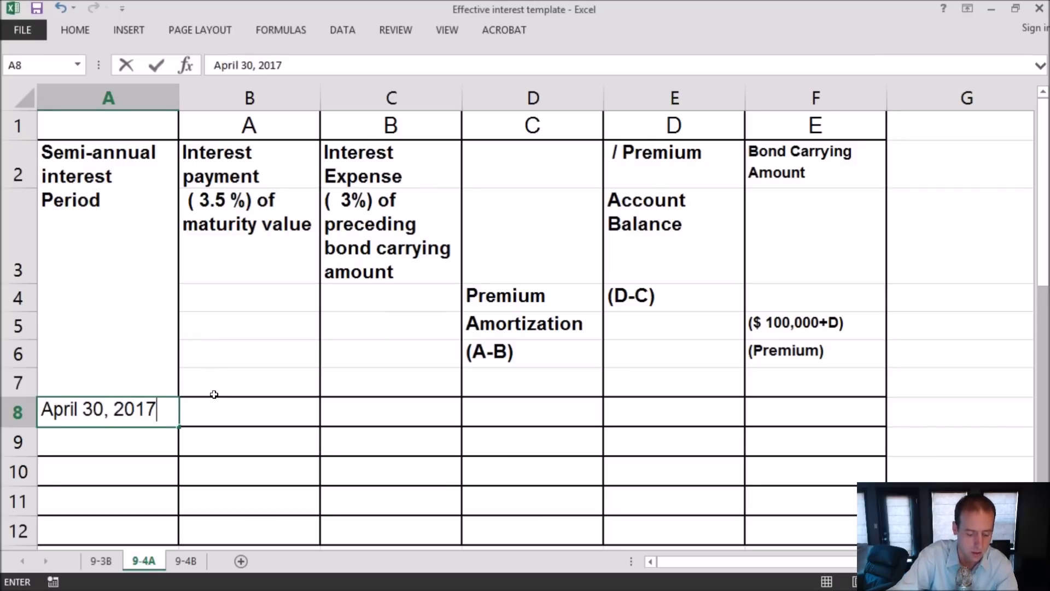
key(Return)
Fill B8:D8 black to mark the unused issuance-row cells
click(215, 397)
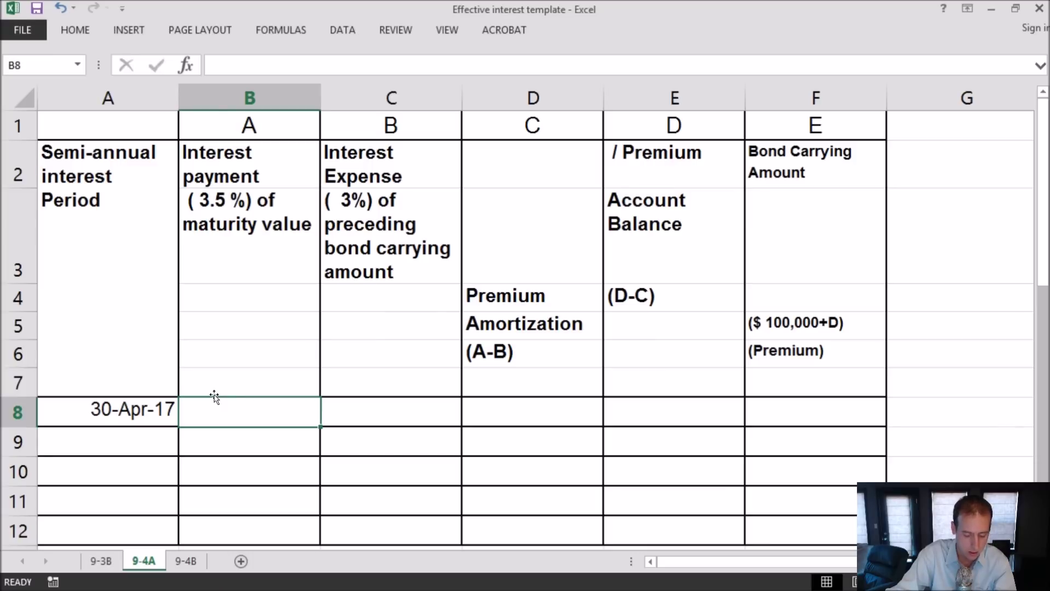
key(Right)
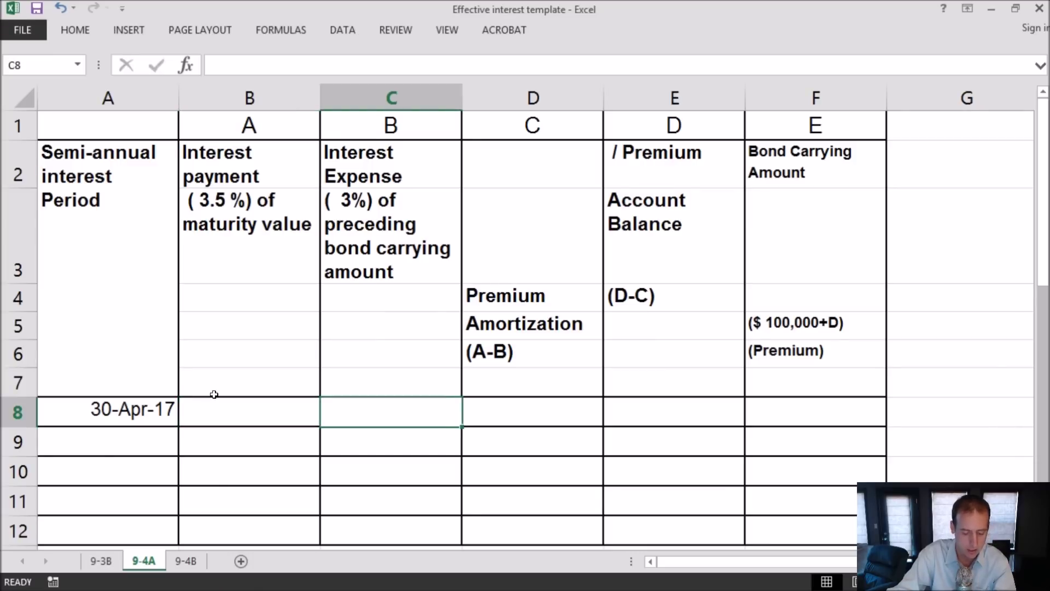
key(Down)
key(Down)
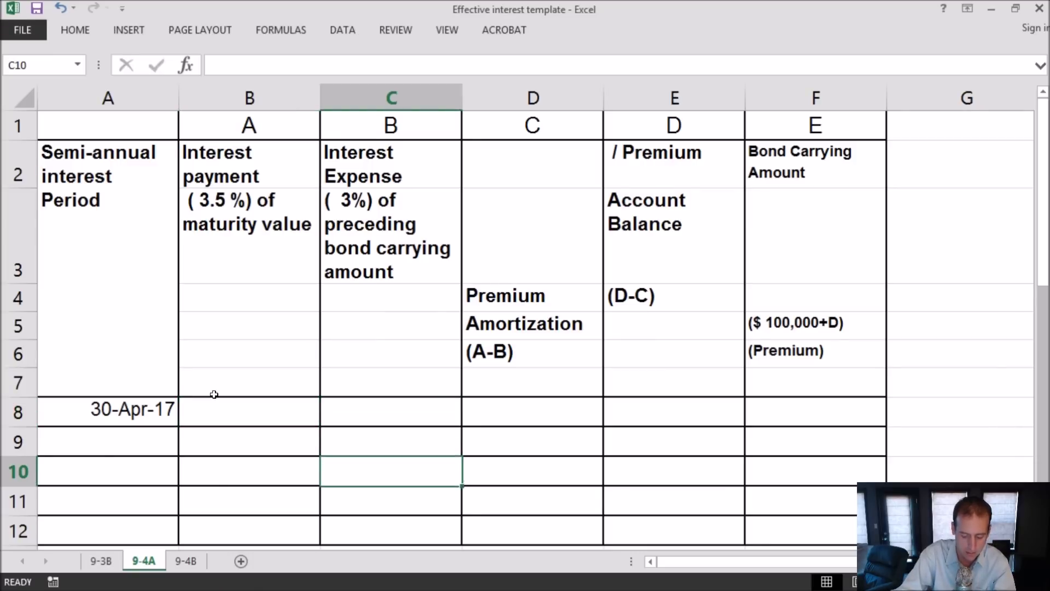
key(Up)
key(Up)
key(Right)
key(shift+Left)
key(shift+Left)
key(shift+Left)
key(shift+Right)
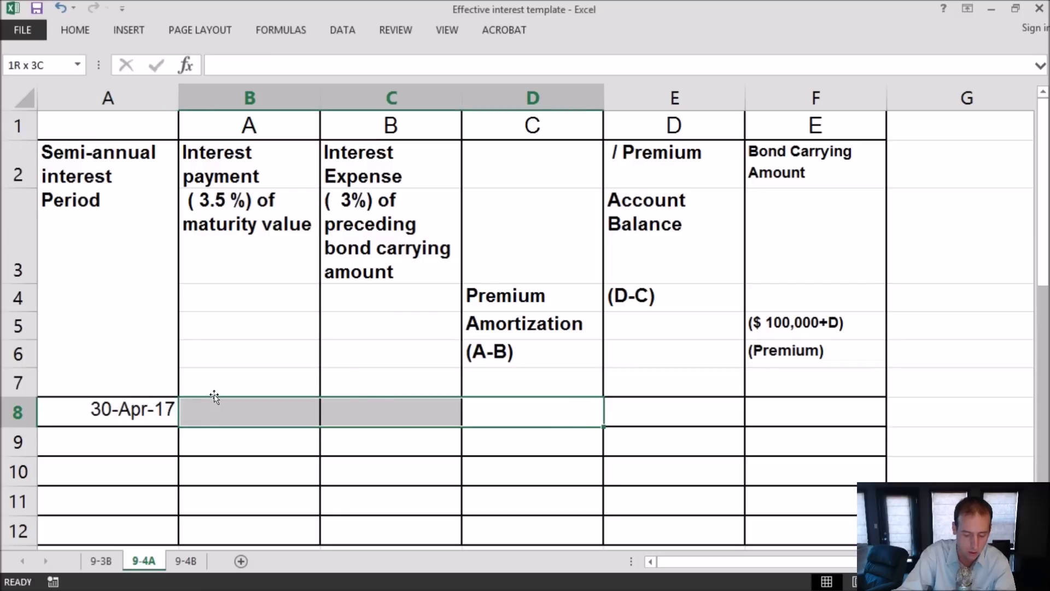
click(79, 33)
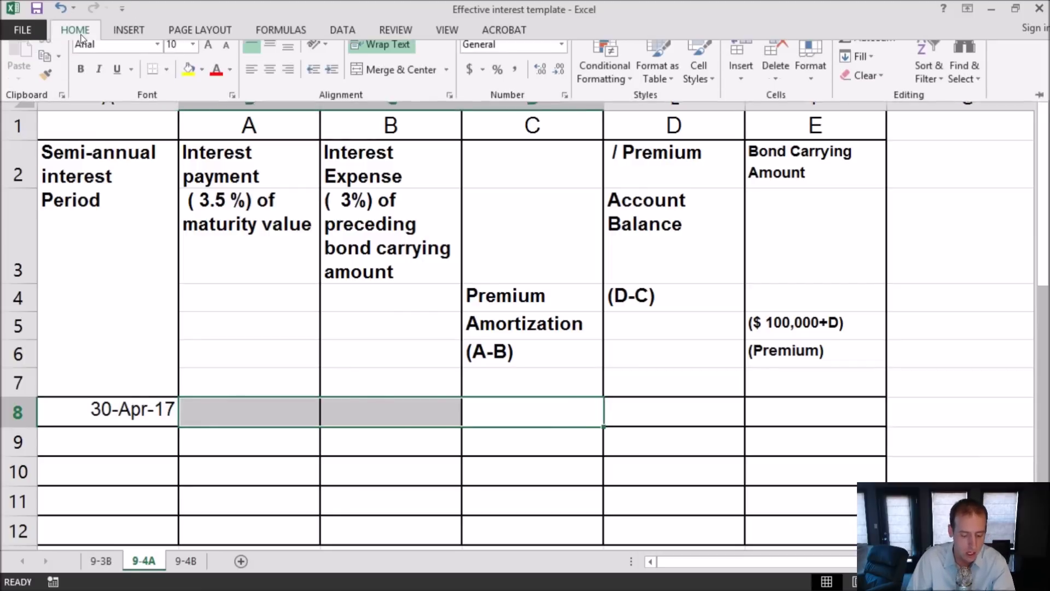
click(199, 87)
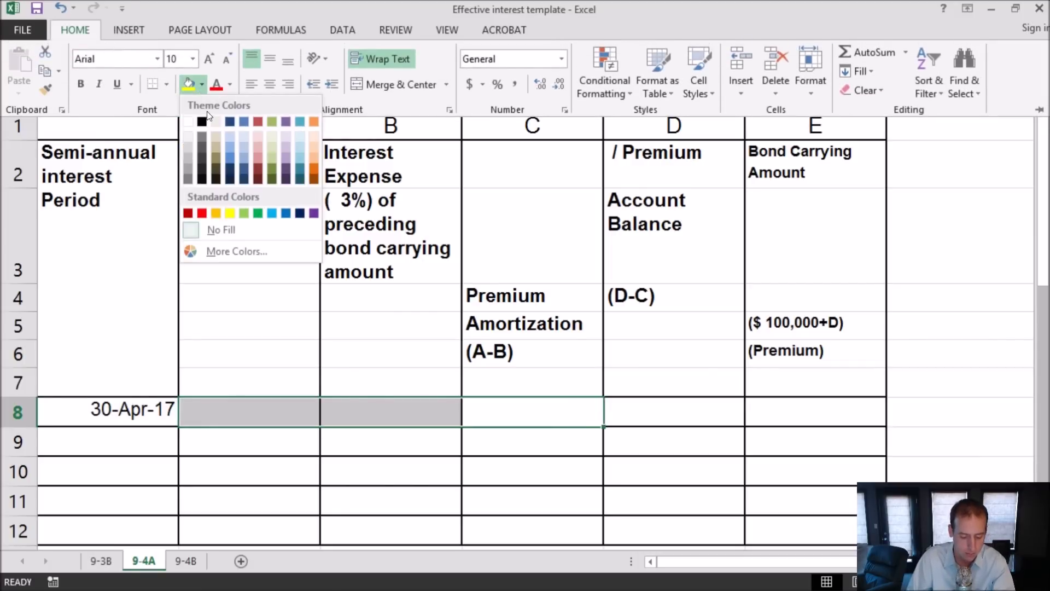
click(203, 121)
click(694, 413)
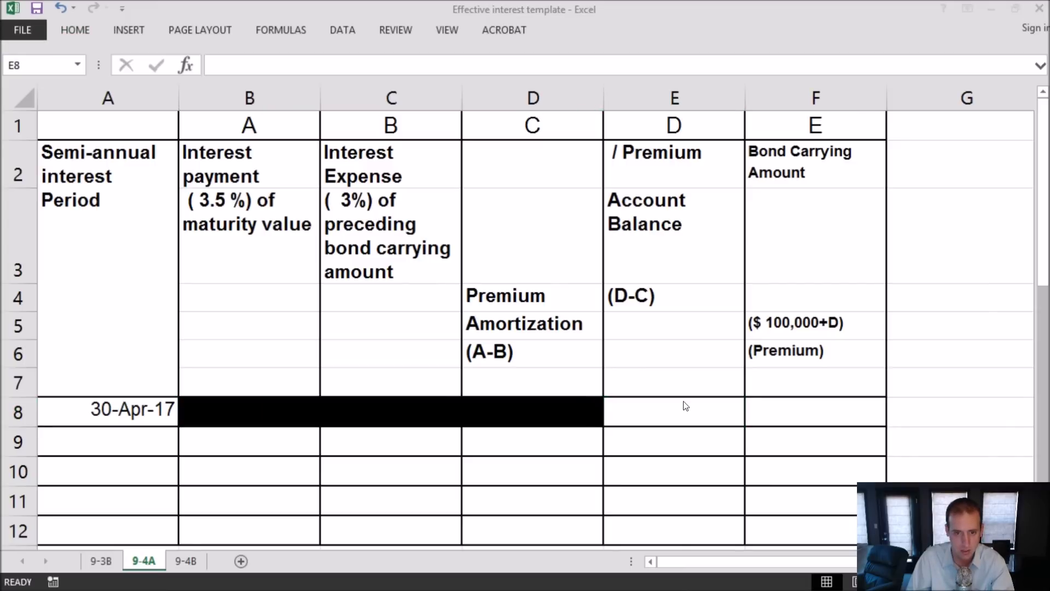
Enter the 7439 premium balance in E8 and the 107439 carrying amount in F8
key(alt+Tab)
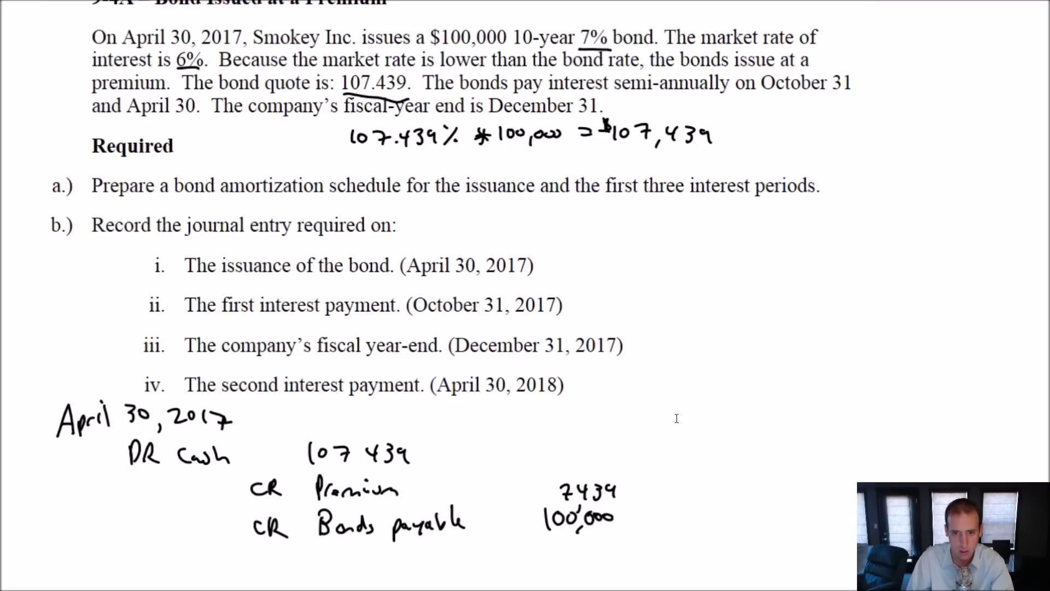
key(alt+Tab)
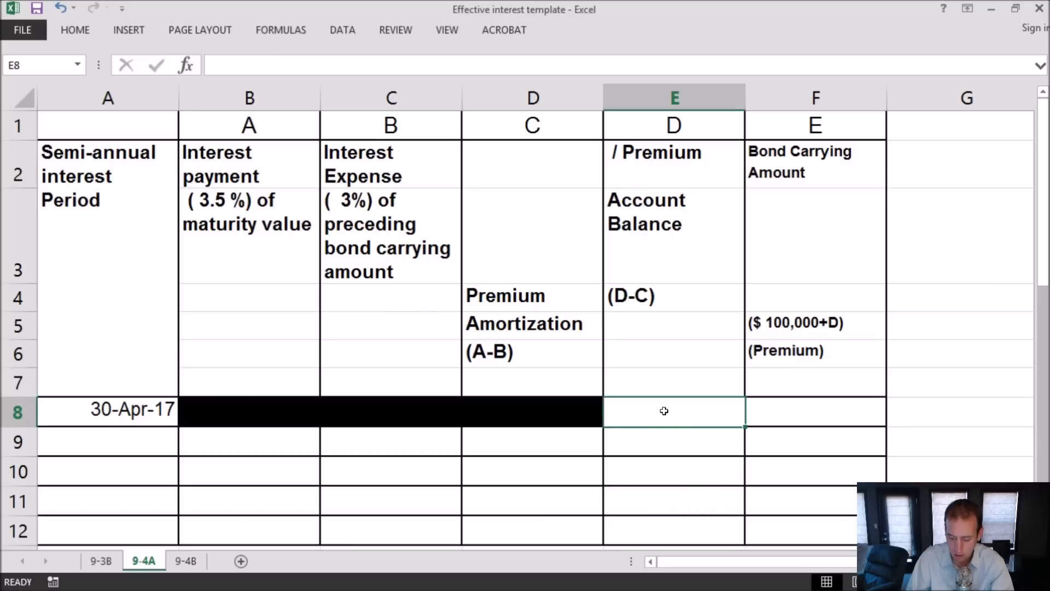
text(7439)
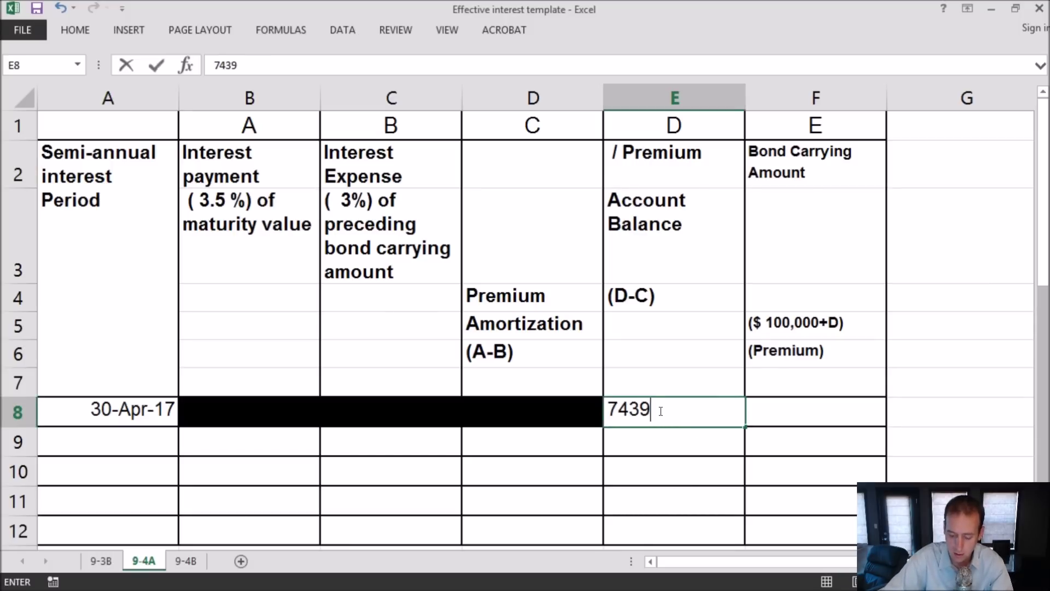
key(ctrl+Return)
key(Tab)
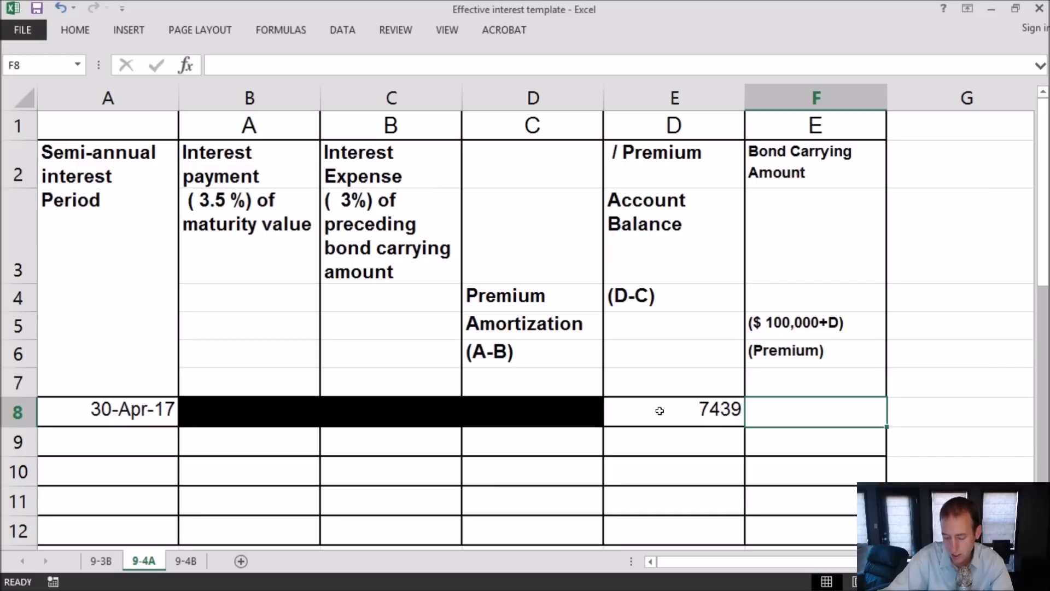
text(107439)
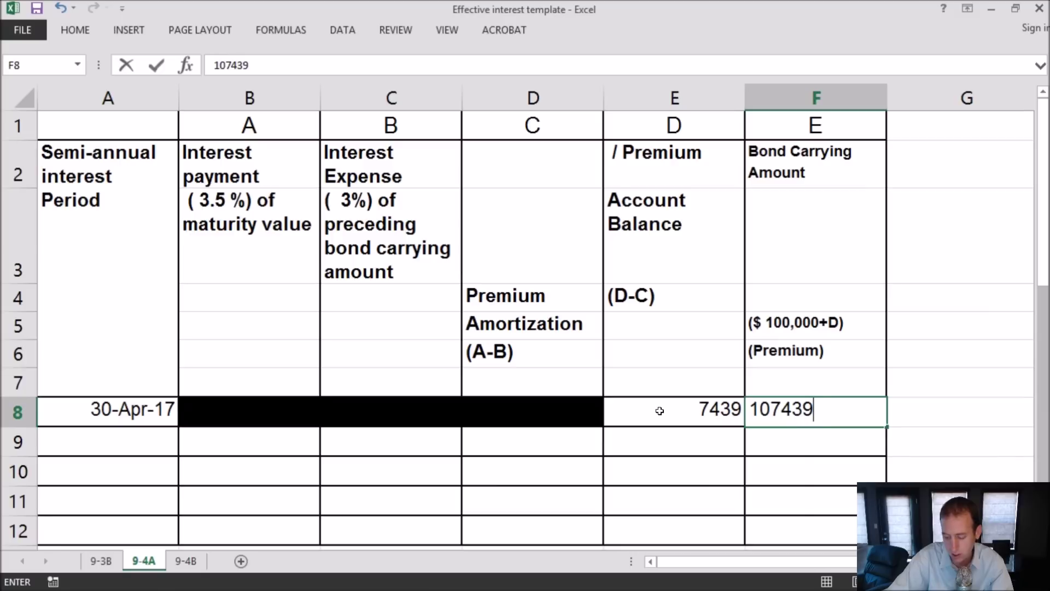
key(Return)
Format the schedule amounts with Comma Style and no decimal places
key(Up)
key(shift+Left)
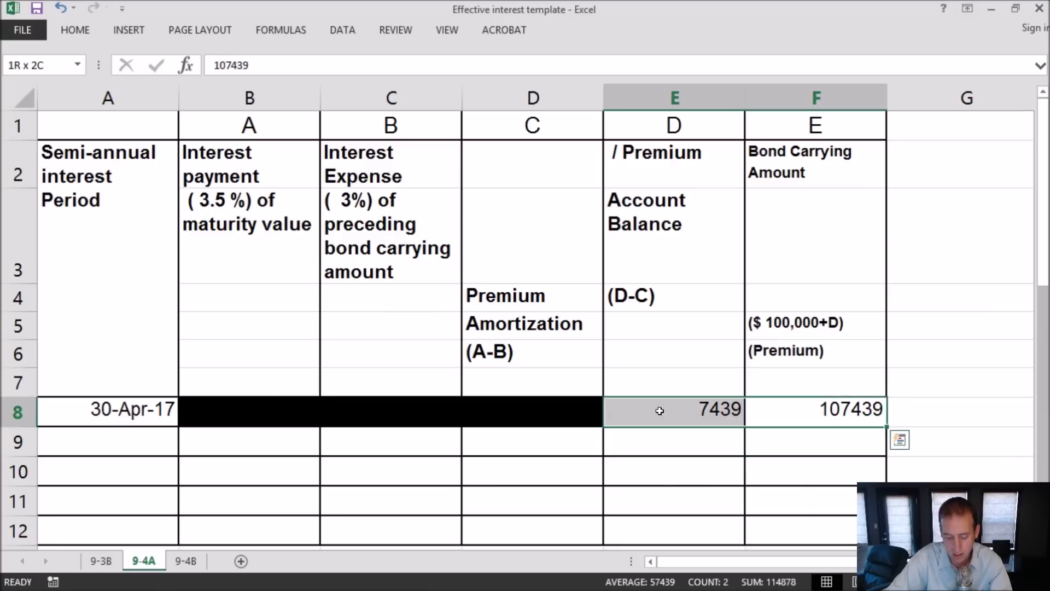
key(shift+Left)
key(shift+Left)
key(shift+Left)
key(shift+Down)
key(shift+Down)
key(shift+Down)
key(shift+Down)
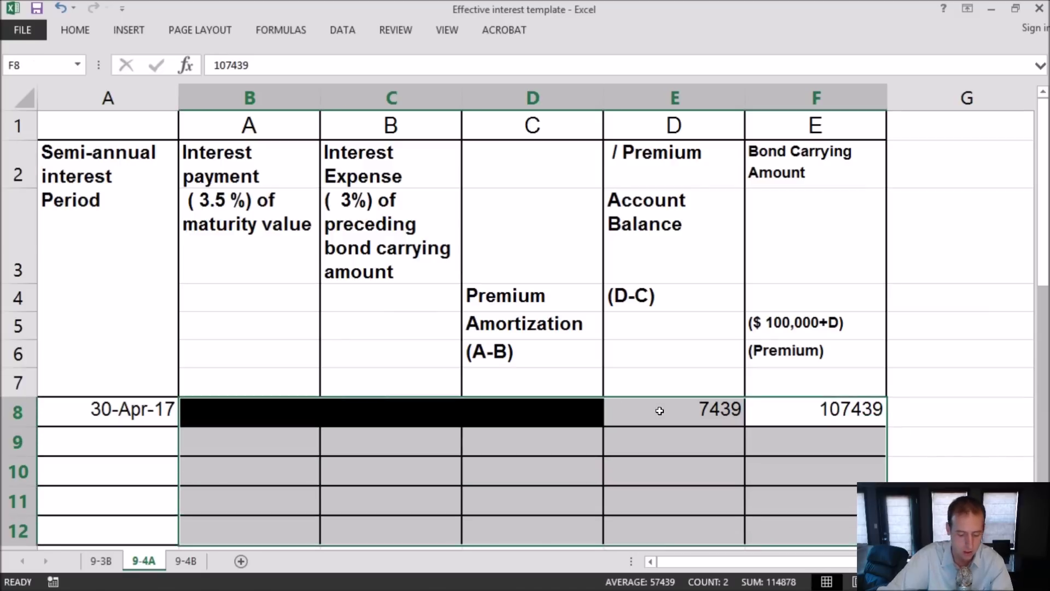
click(75, 29)
click(514, 84)
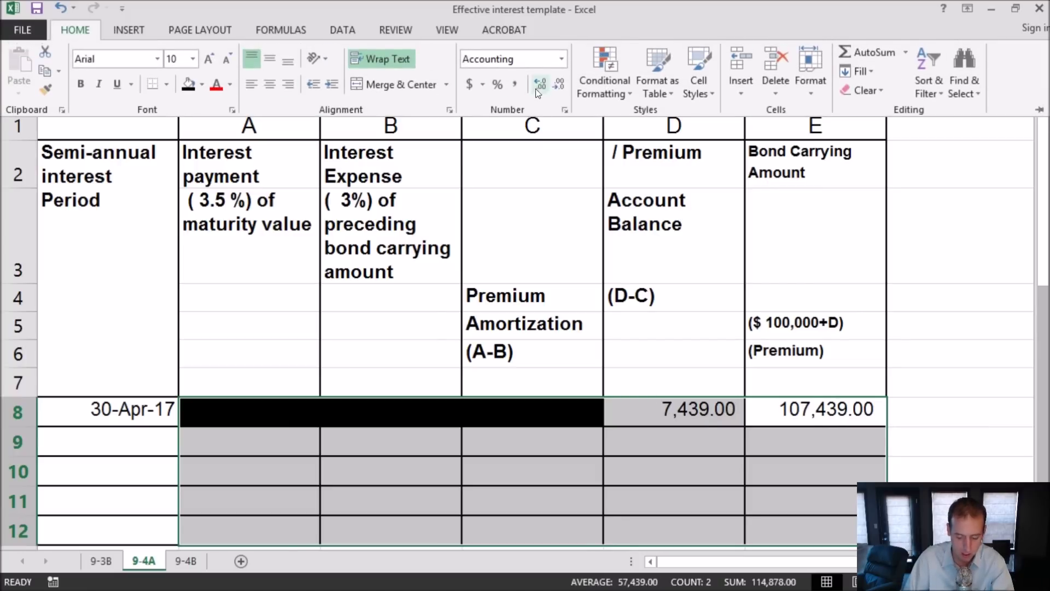
click(558, 84)
click(558, 83)
click(646, 432)
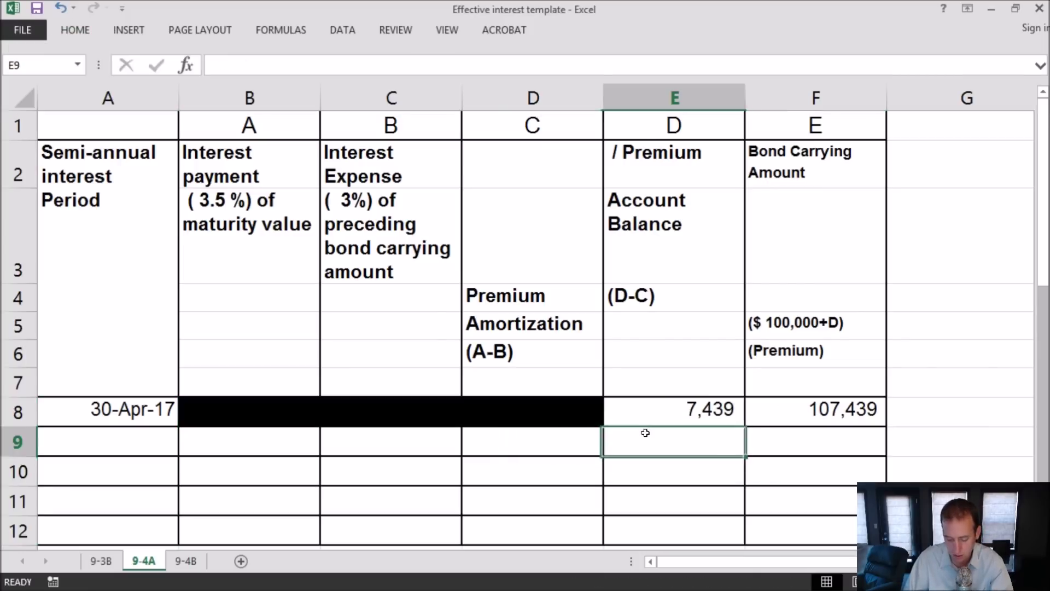
click(117, 440)
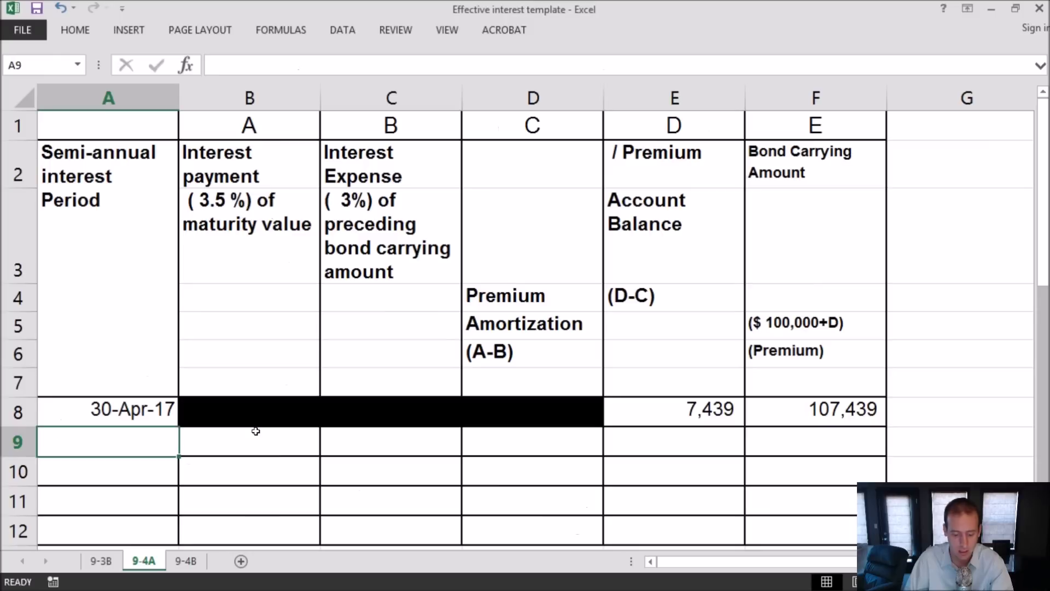
Enter October 31, 2017 in A9 and the 3,500 interest payment =.035*100000 in B9
text(O)
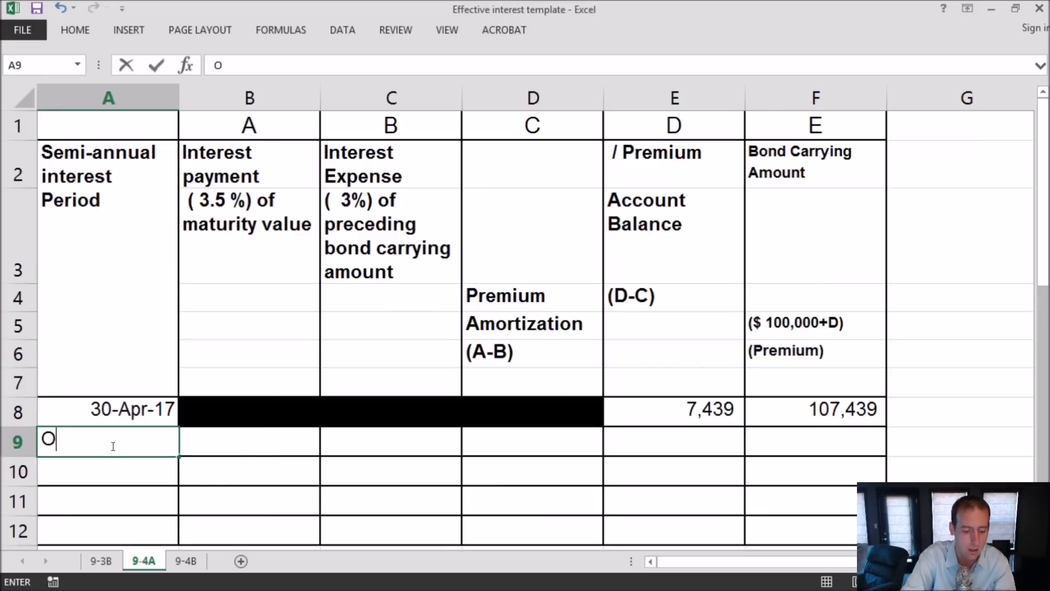
text(ctober 31, 2017)
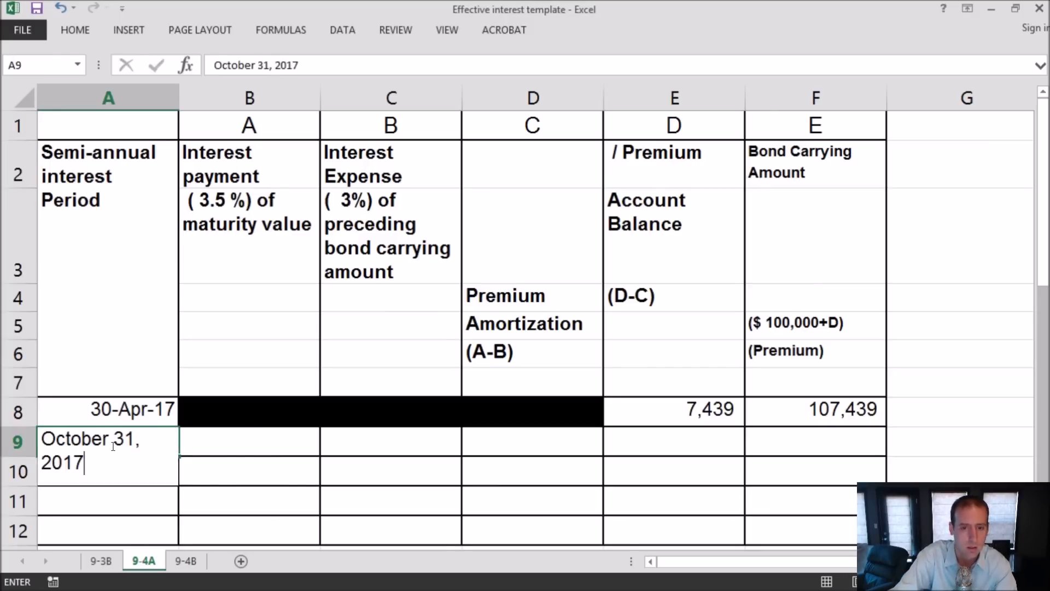
key(Return)
key(Up)
key(Right)
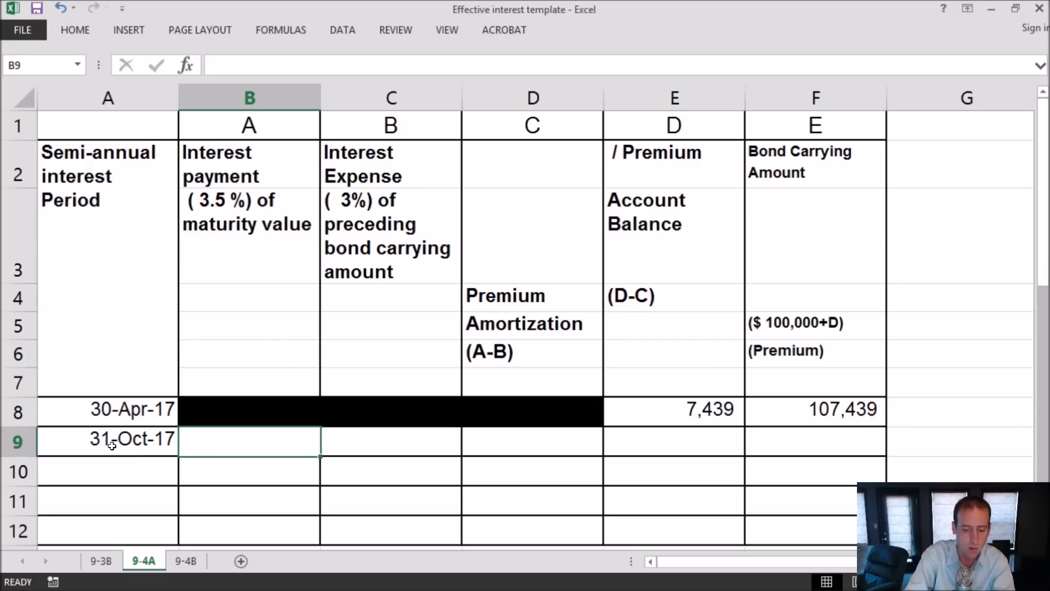
text(=)
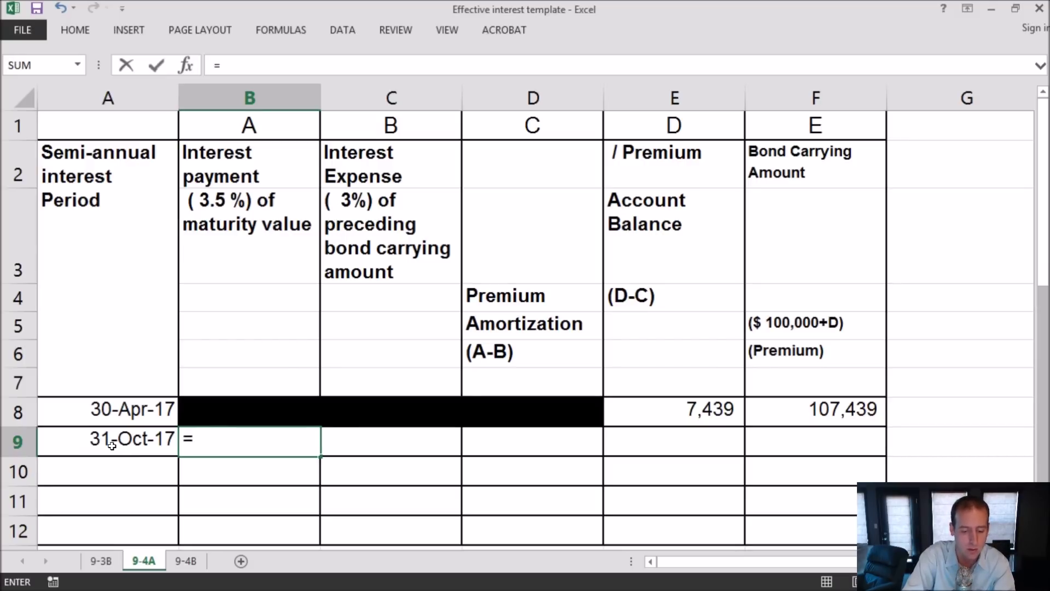
text(.035)
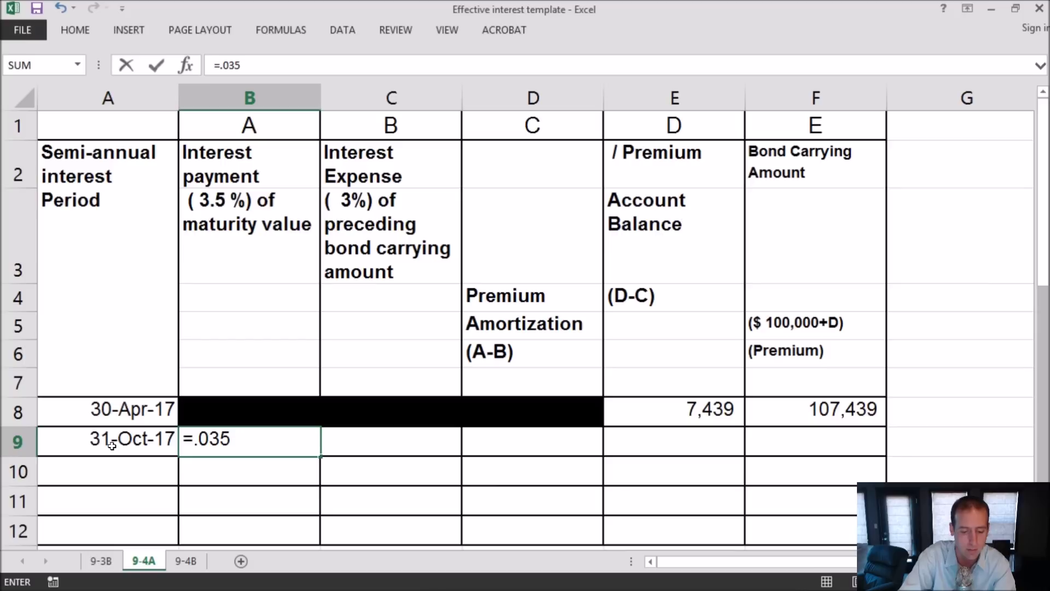
text(*)
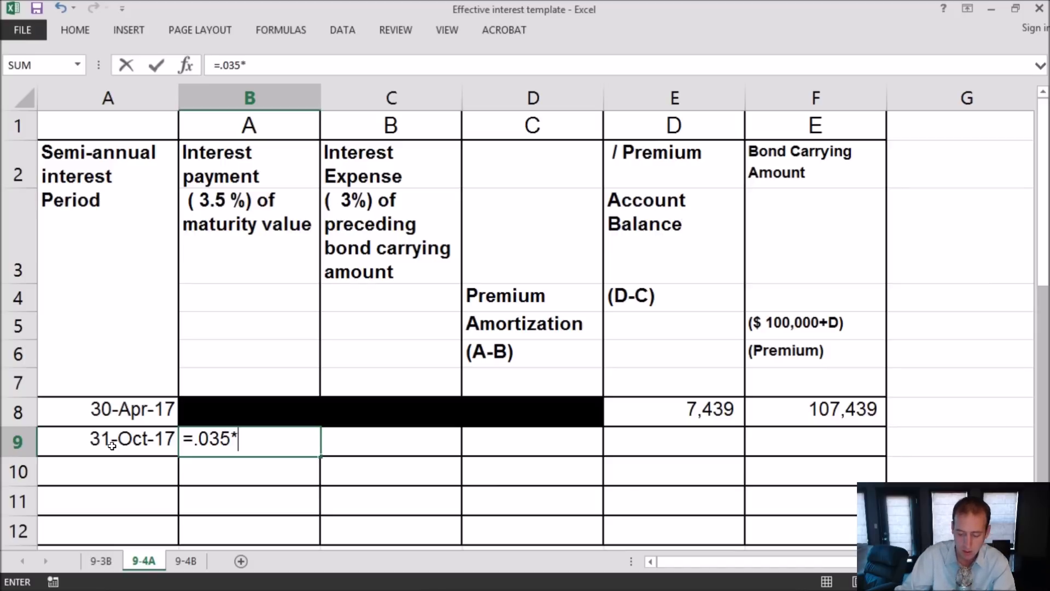
text(100000)
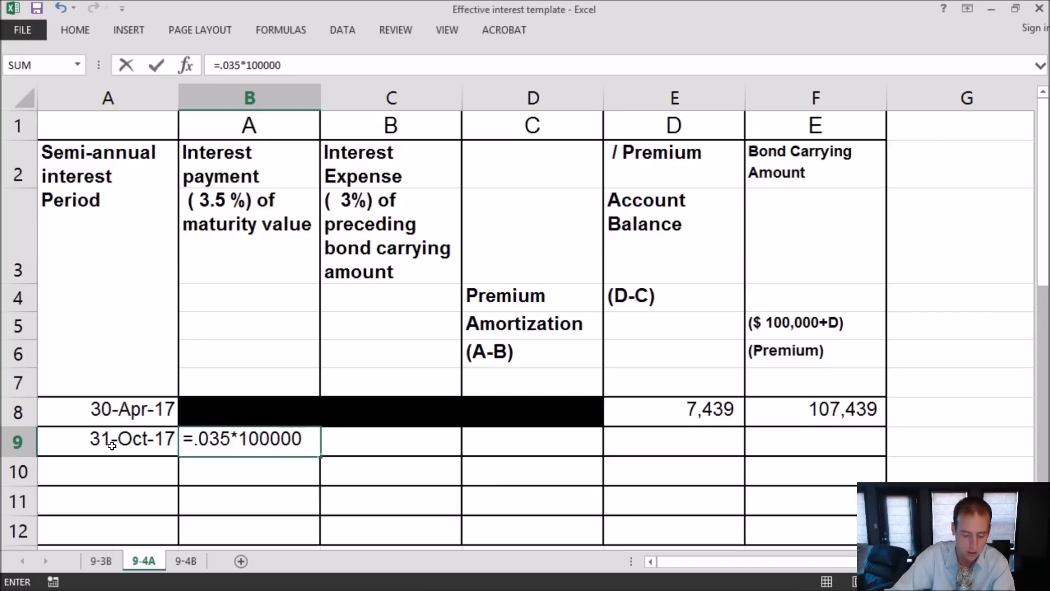
key(Return)
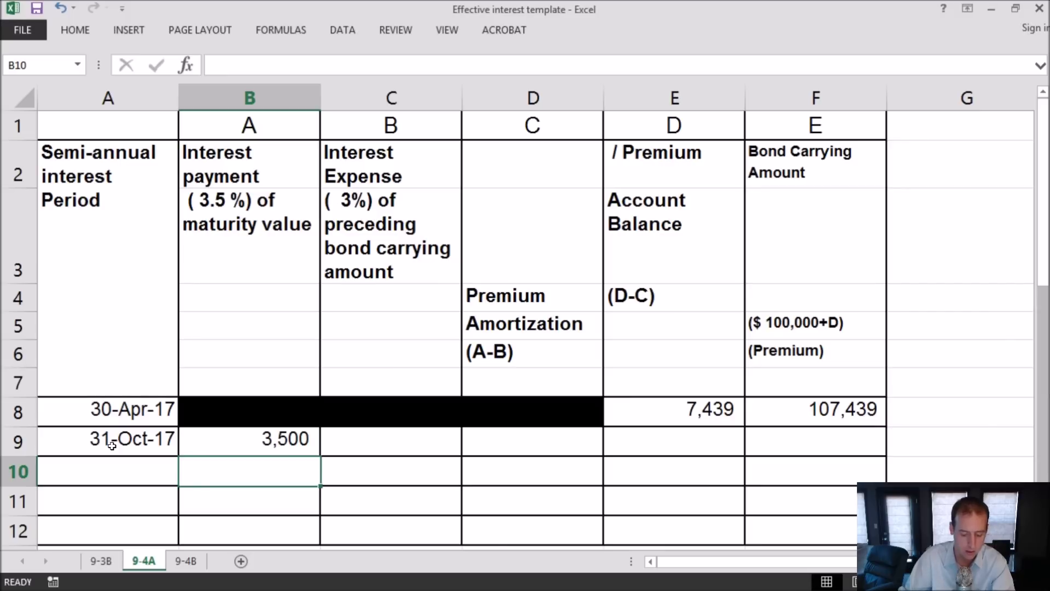
Compute the 3,223.17 interest expense in C9 as =3%*F8
click(424, 444)
text(=3%)
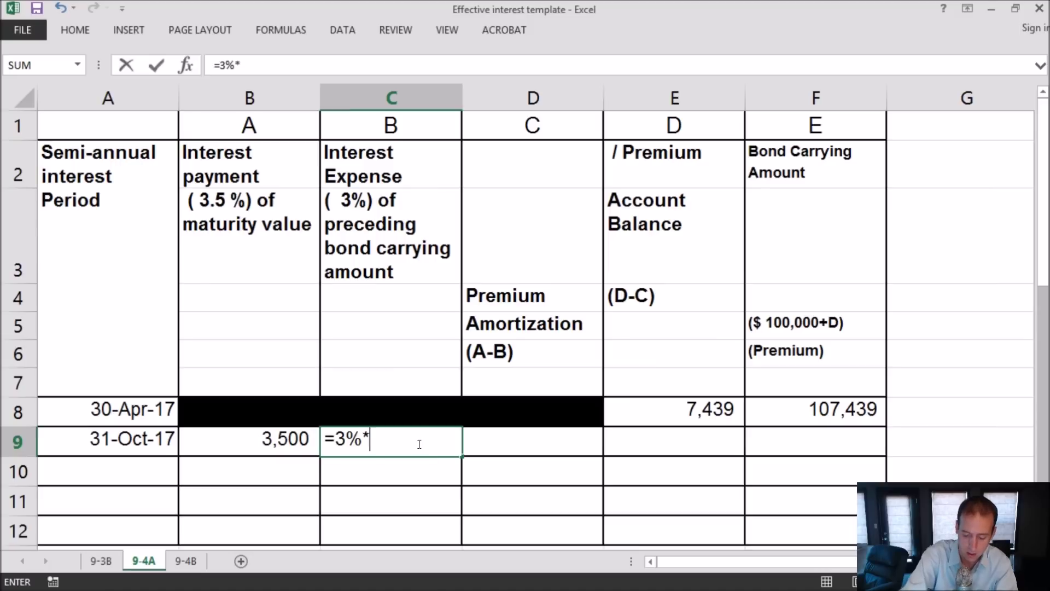
text(*)
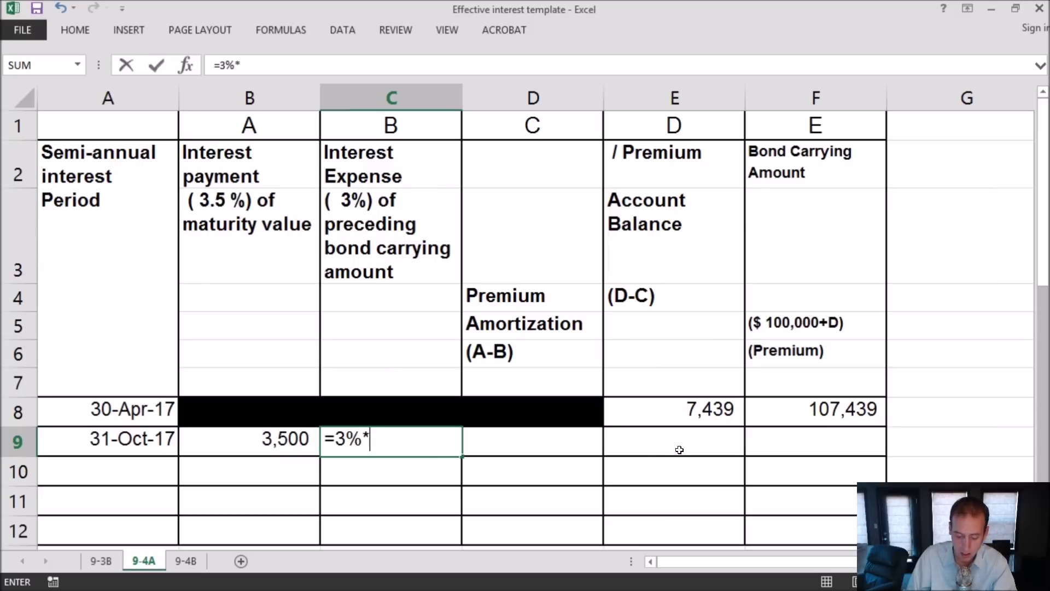
click(830, 407)
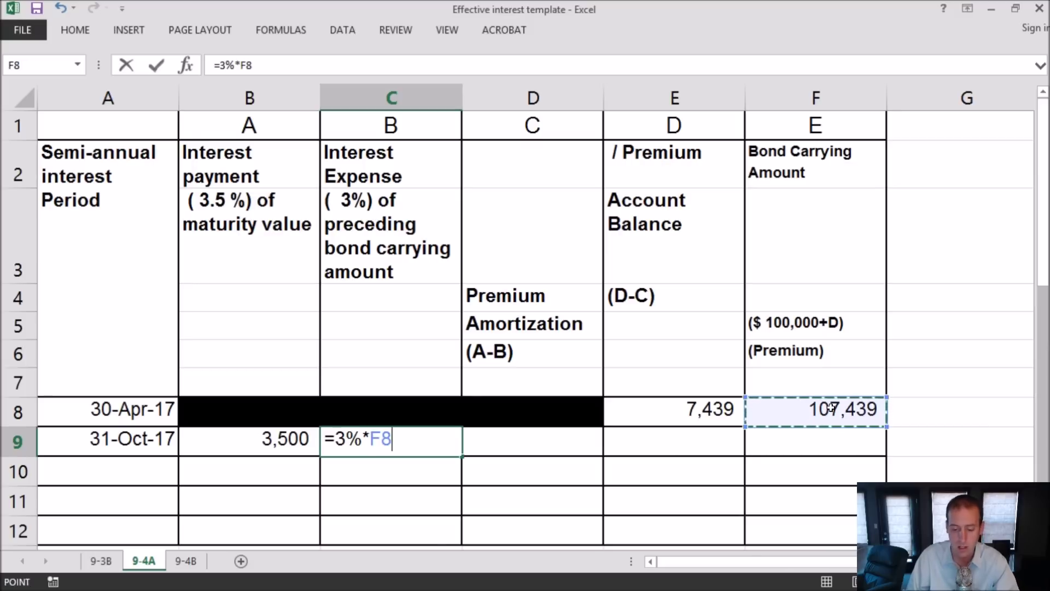
key(Return)
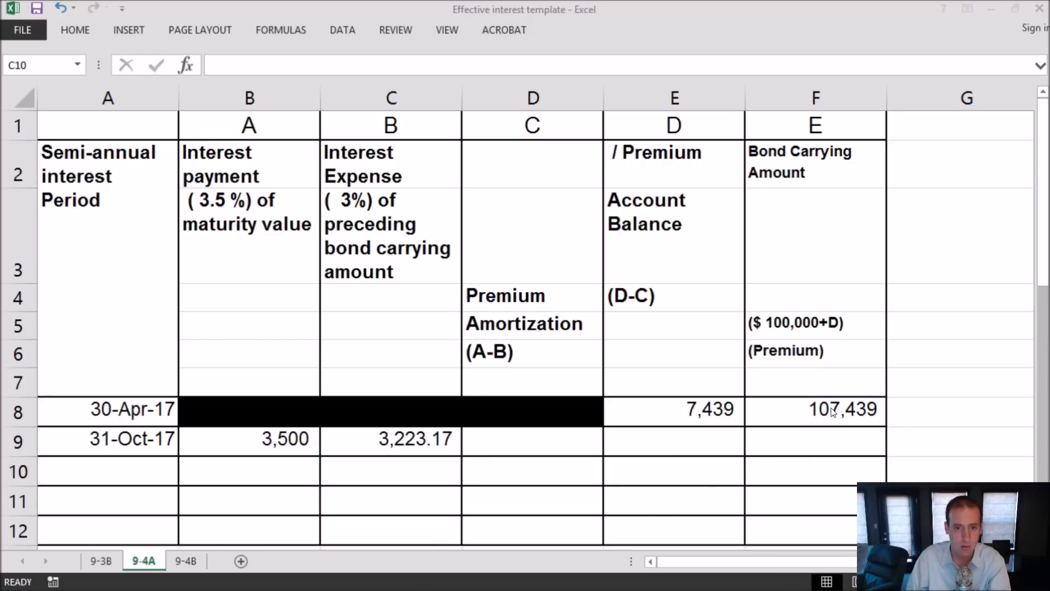
key(alt+Tab)
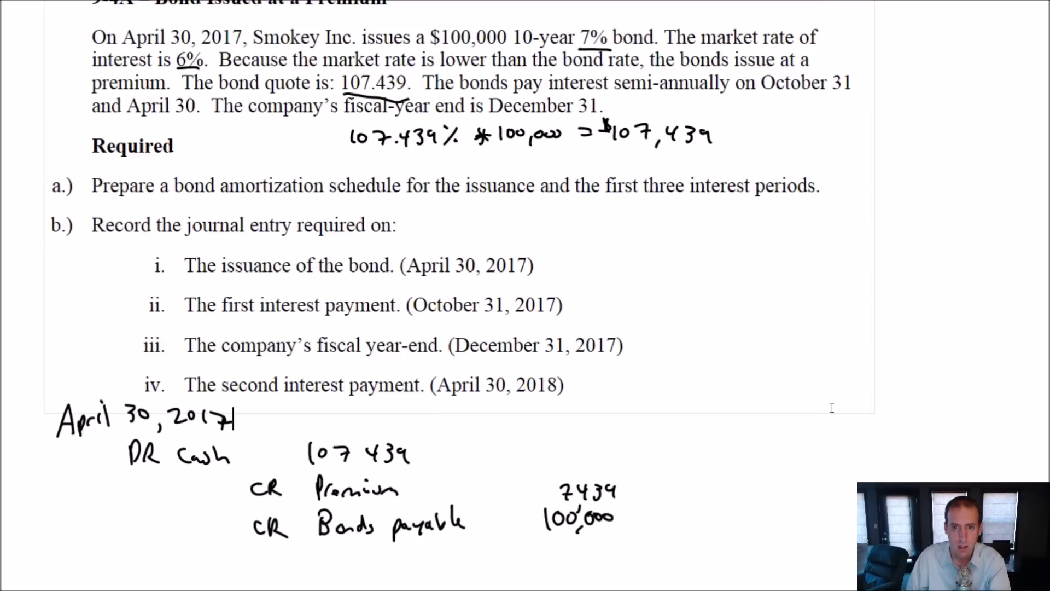
key(alt+Tab)
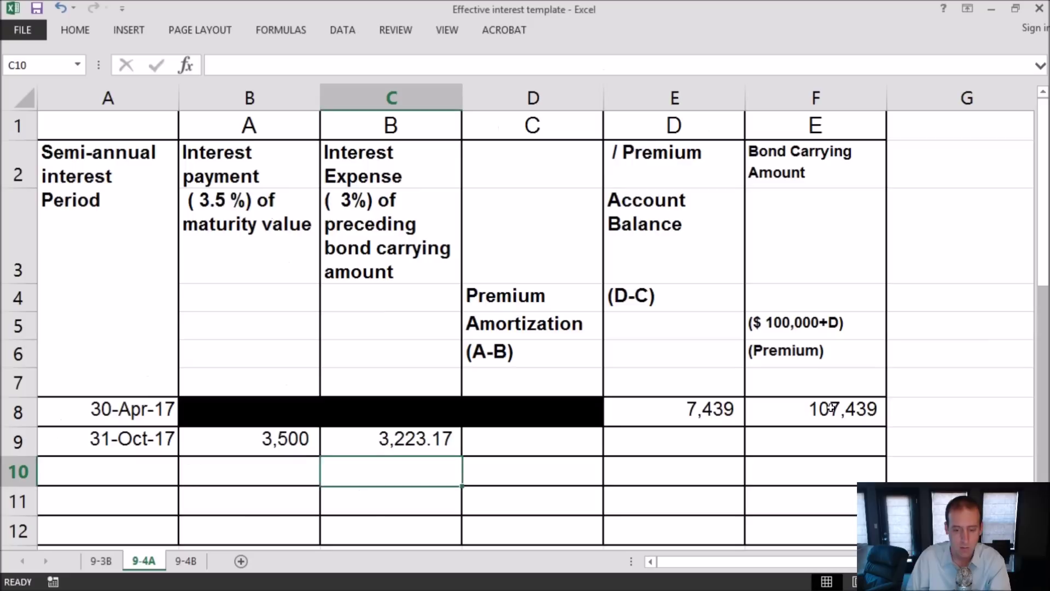
click(524, 446)
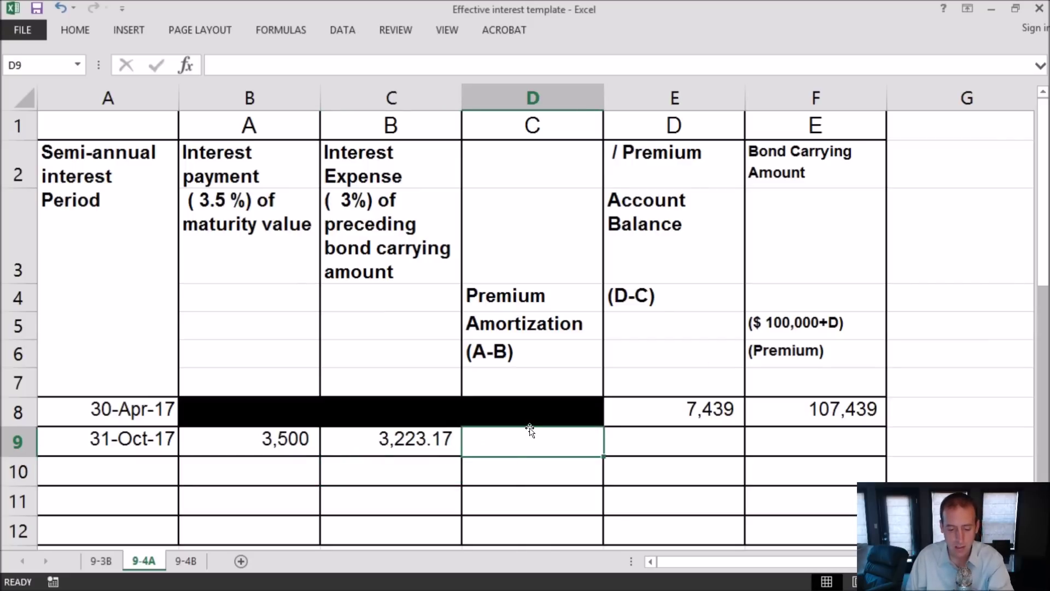
Enter =B9-C9 in D9 to get the 277 premium amortization
text(=)
click(298, 440)
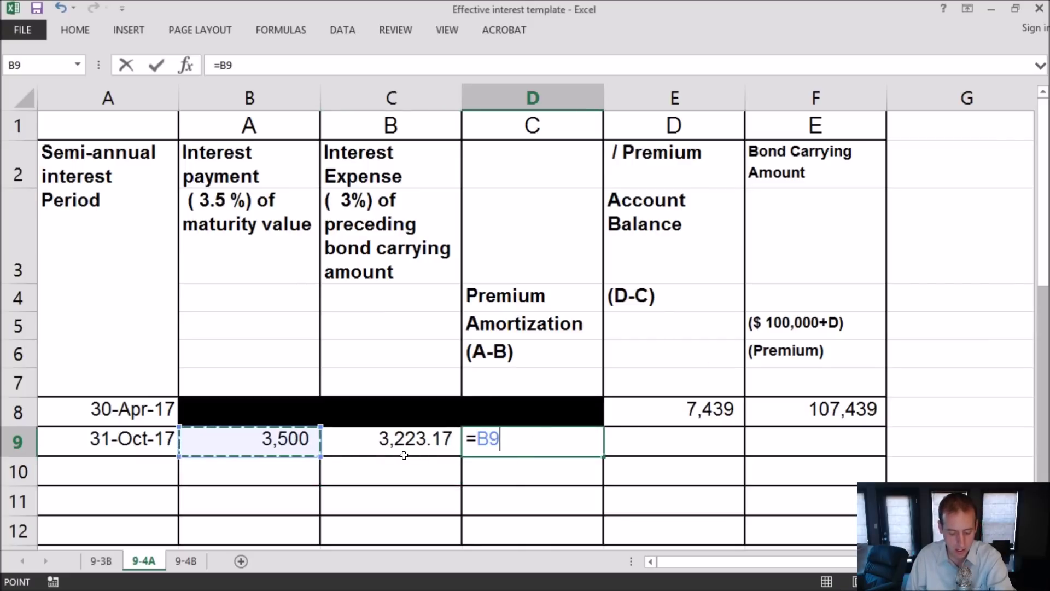
text(-)
click(419, 441)
key(Return)
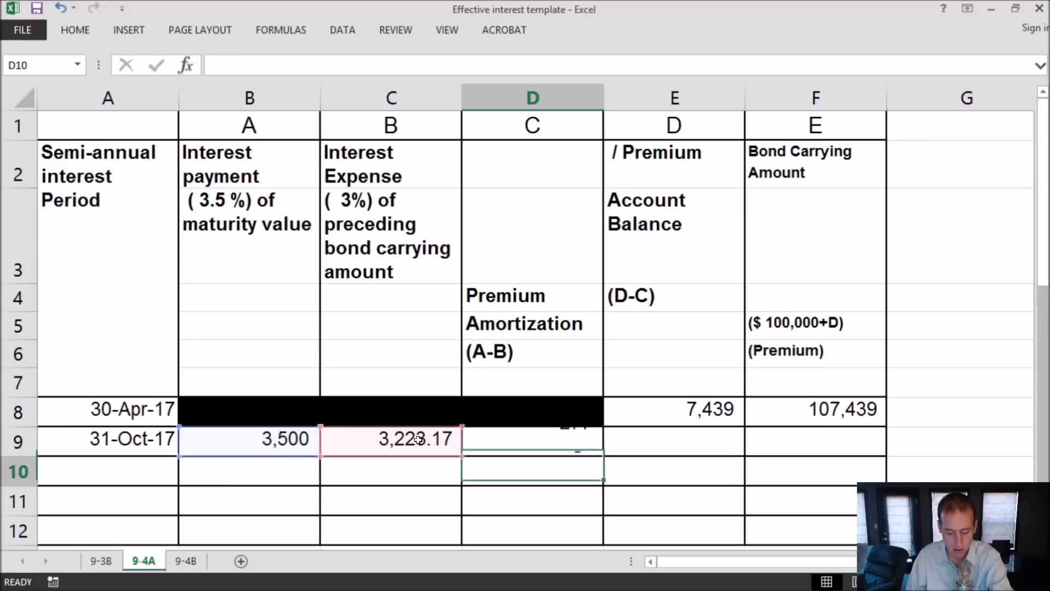
Format B8:F11 as Accounting with no decimal places
drag(281, 411, 831, 520)
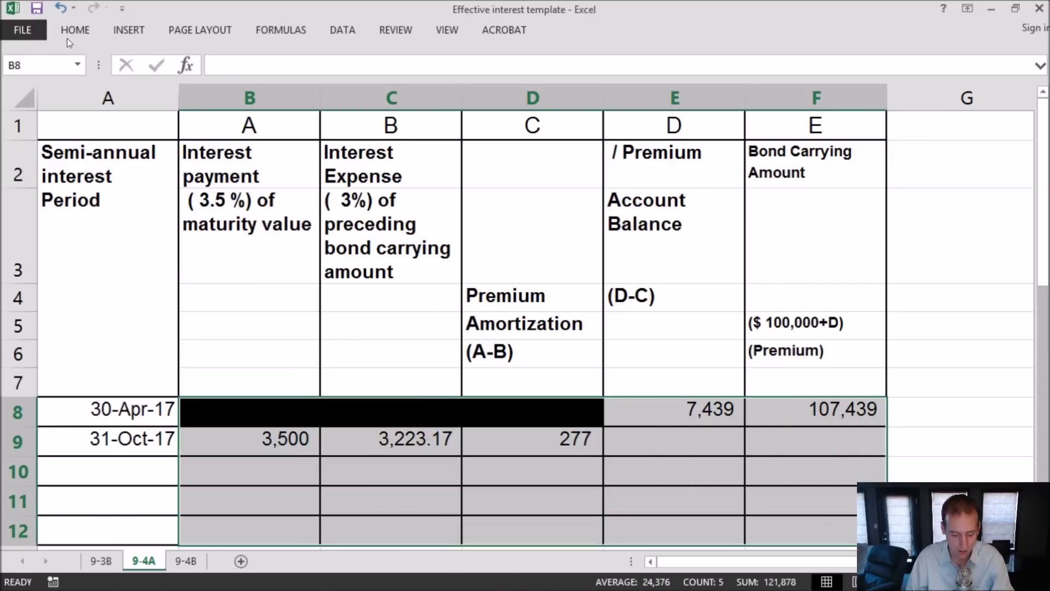
click(75, 30)
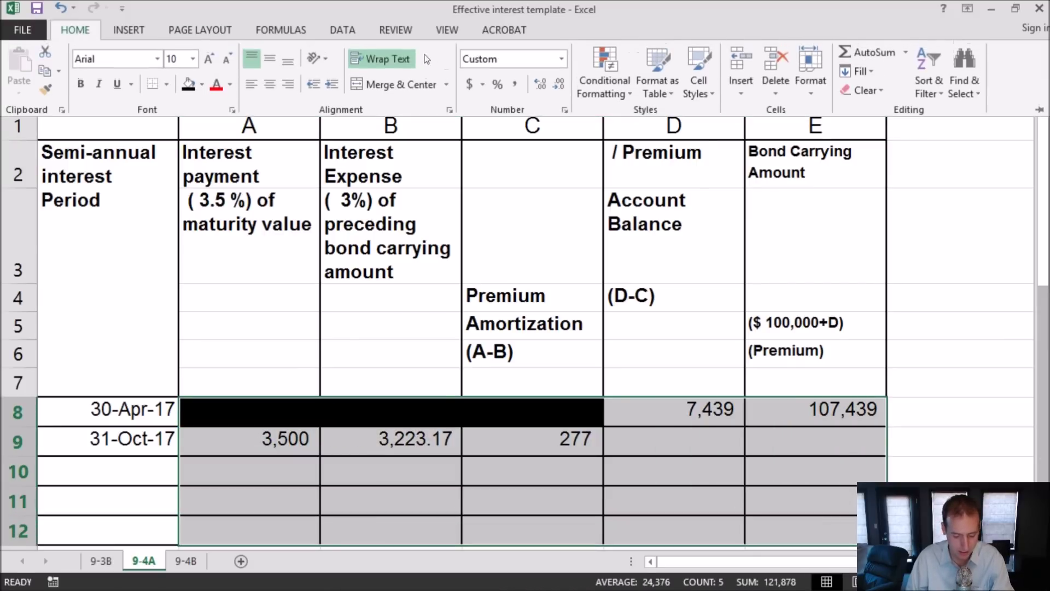
click(514, 84)
click(568, 83)
click(568, 83)
click(590, 462)
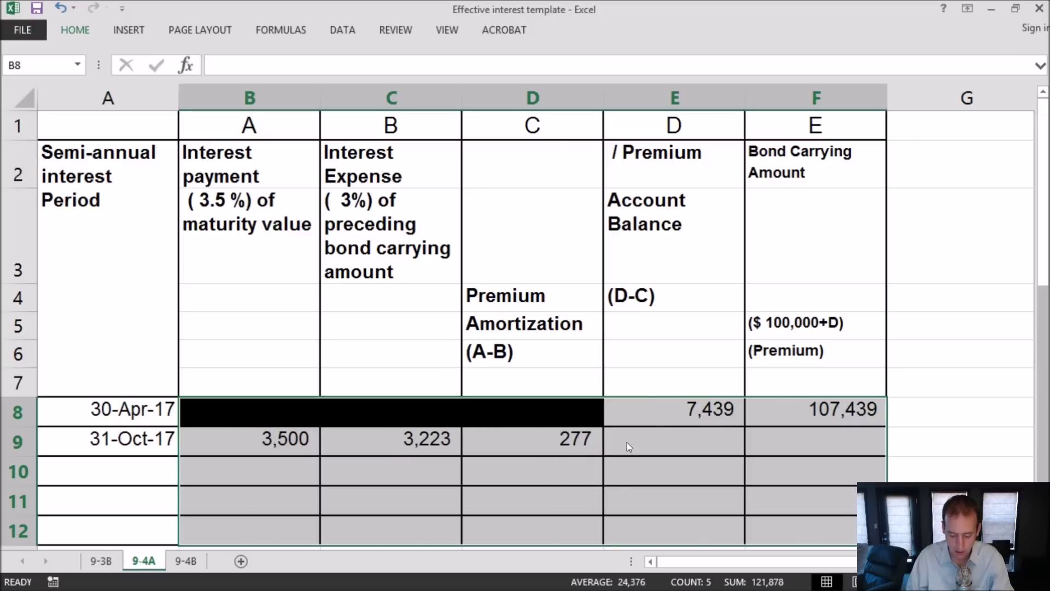
click(680, 423)
Enter =E8-D9 in E9 for a 7,162 premium balance
click(687, 442)
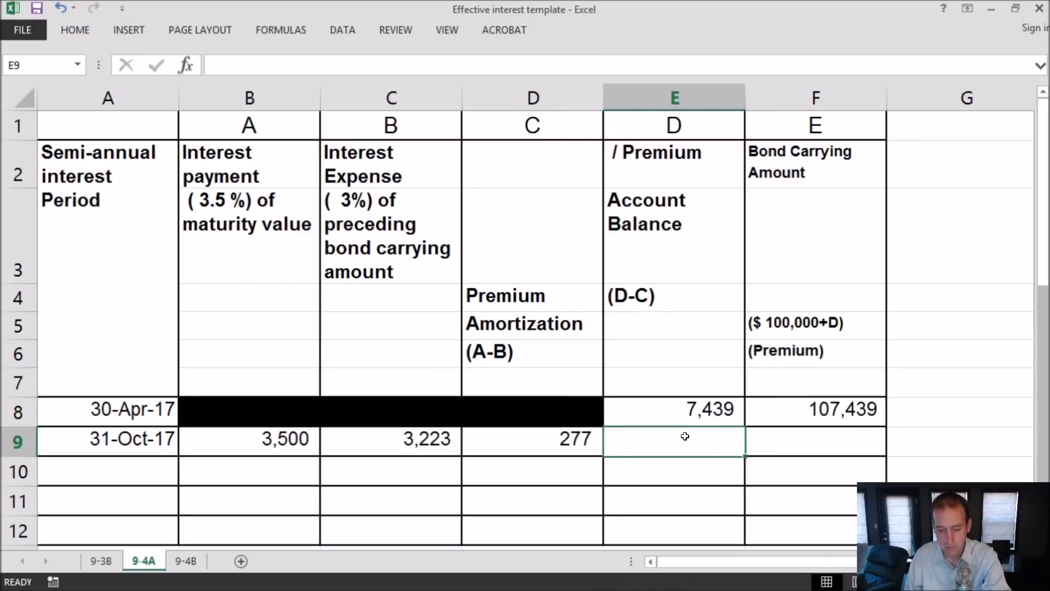
text(=)
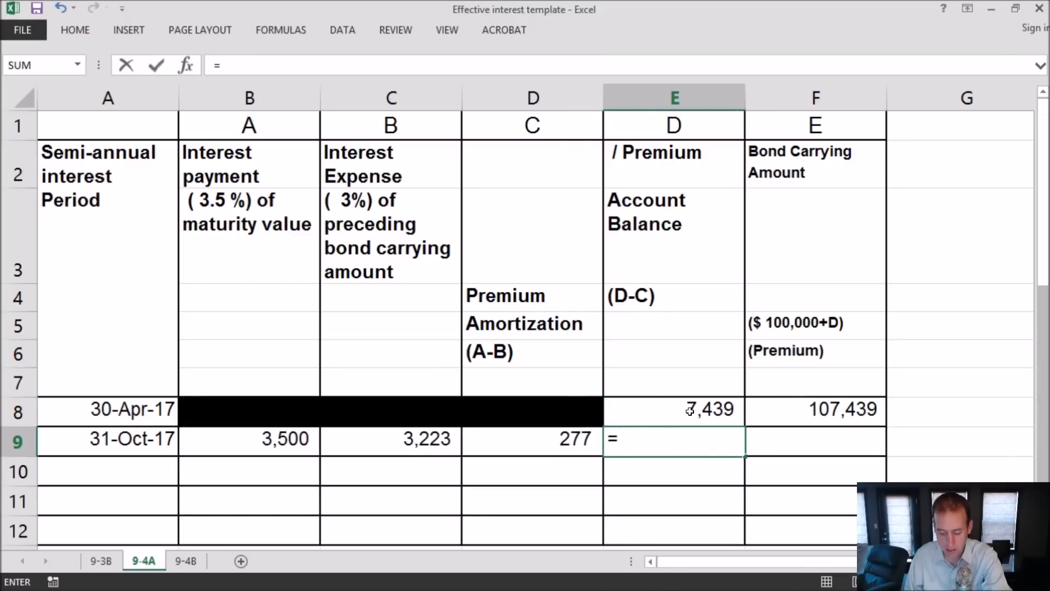
click(690, 411)
text(-)
click(569, 437)
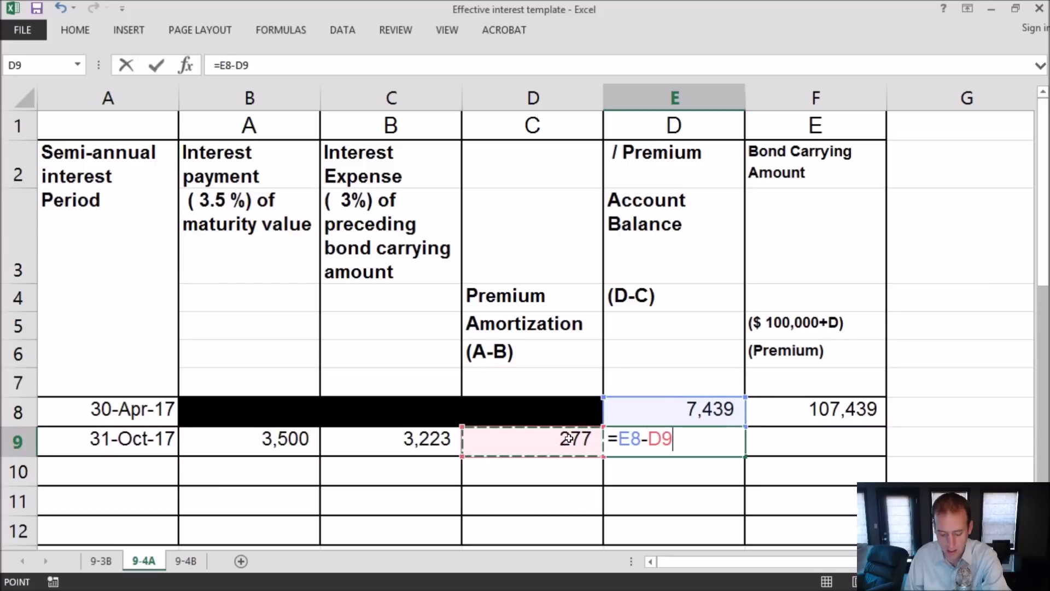
key(Return)
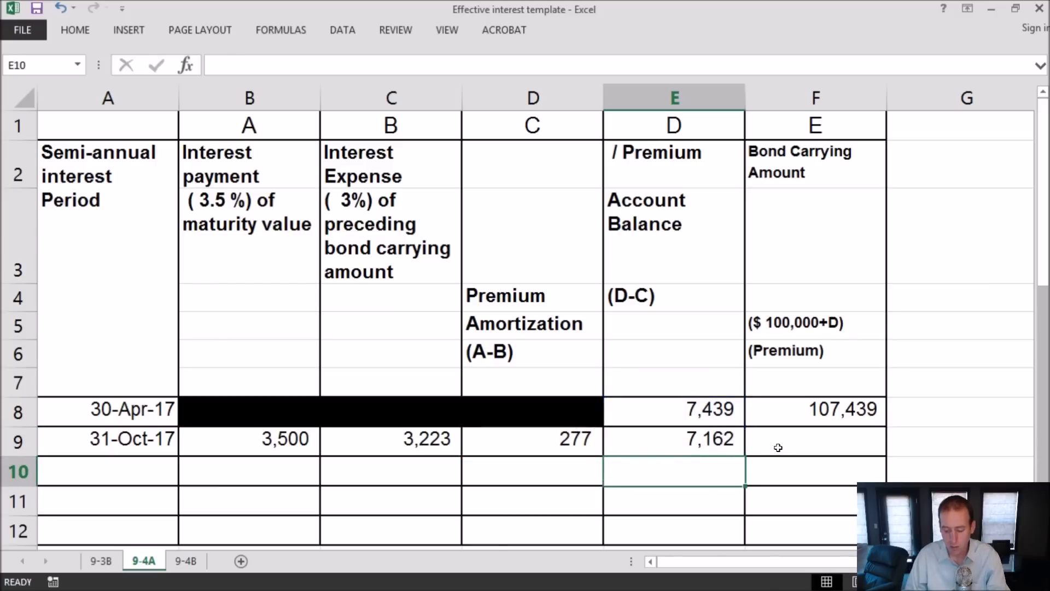
Enter =100000+E9 in F9 for a 107,162 carrying amount
click(779, 447)
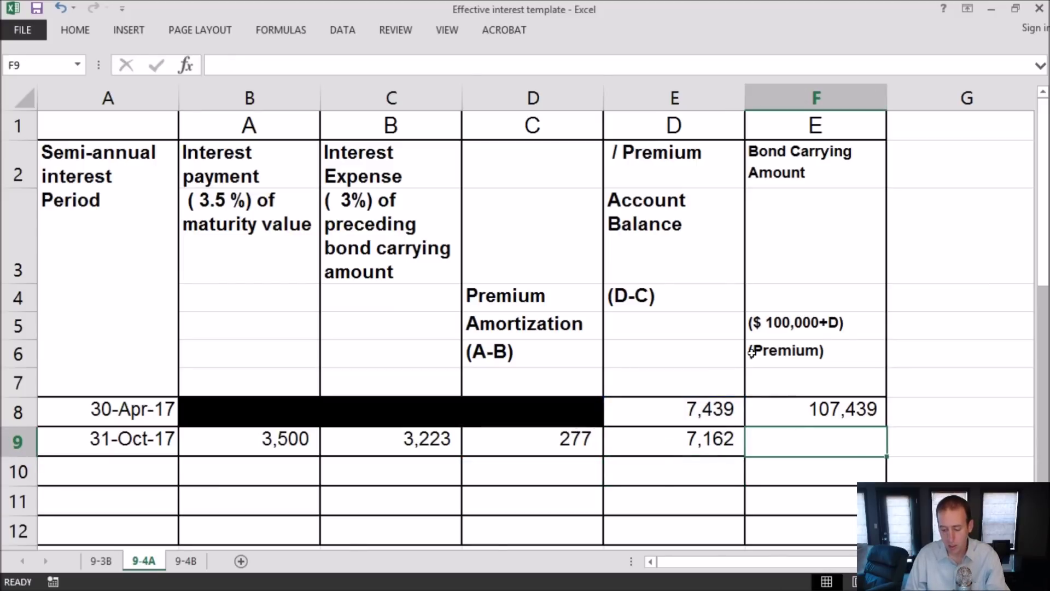
click(781, 322)
click(805, 436)
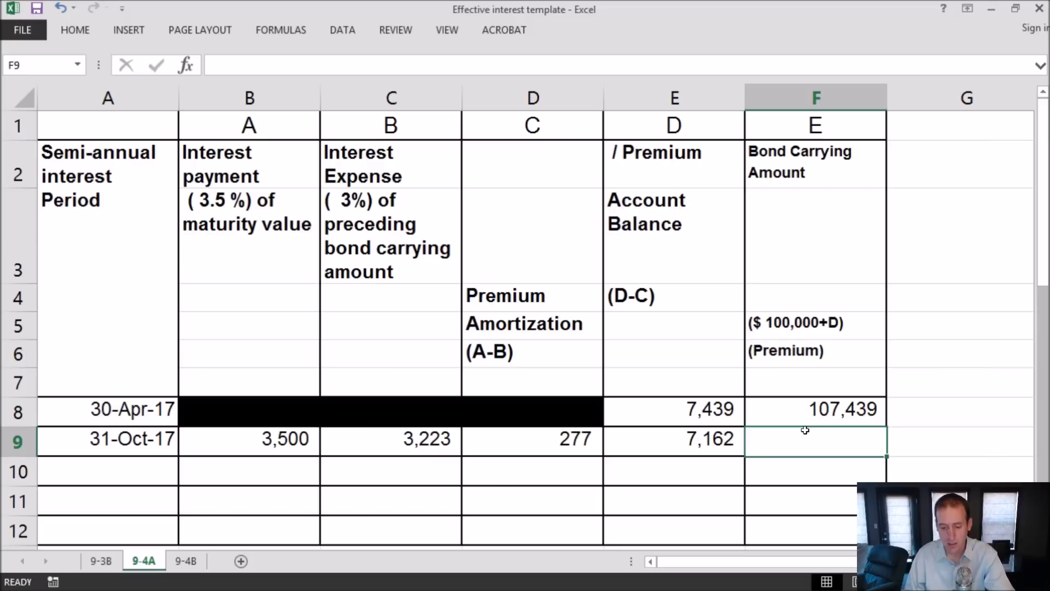
text(=100000+)
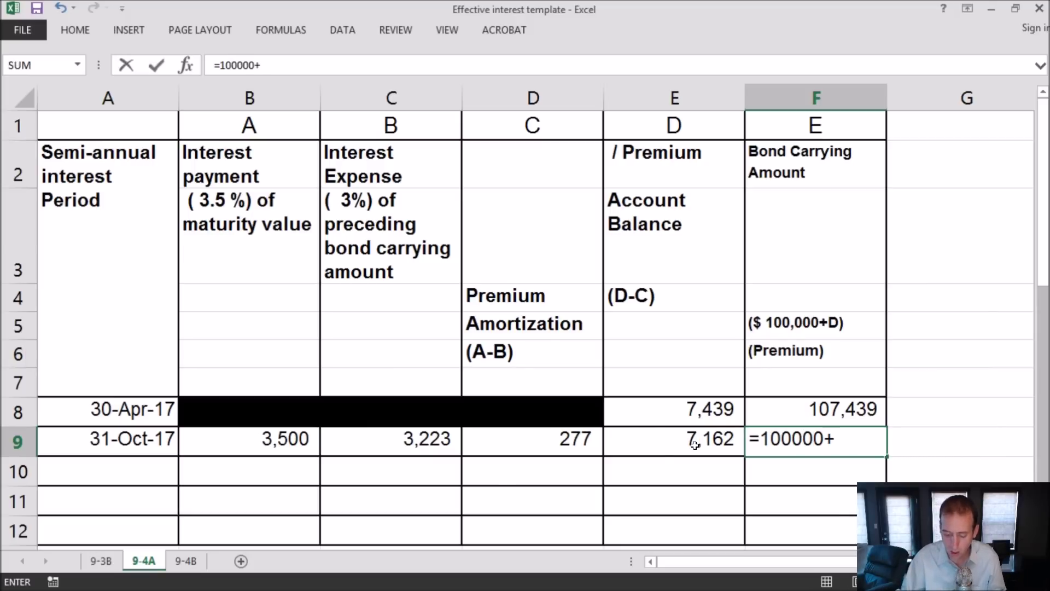
click(694, 445)
key(Return)
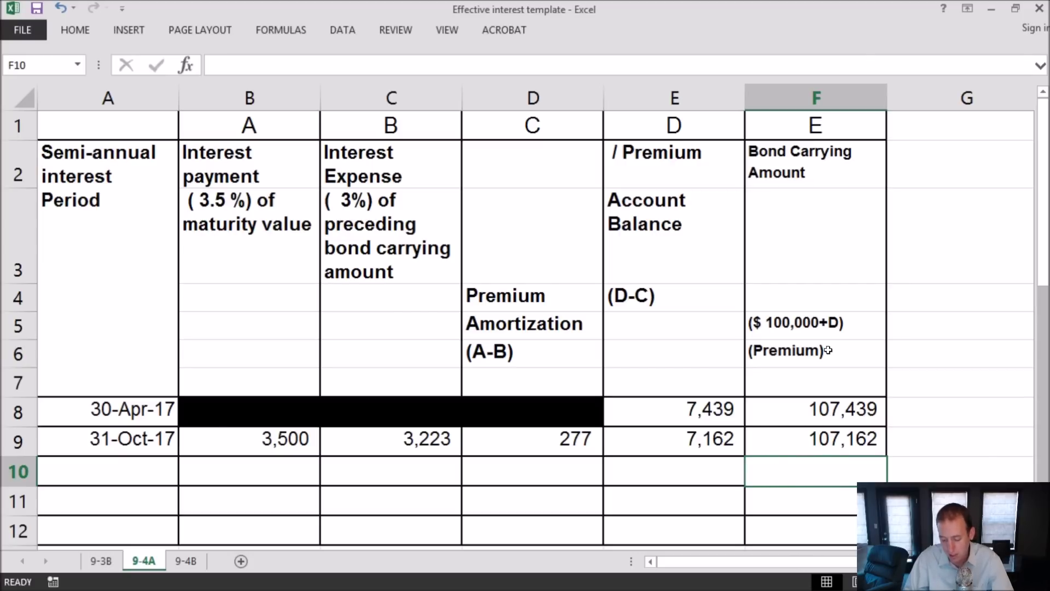
click(156, 466)
Enter the April 30, 2018 date and the 3,500 interest payment in row 10
text(Apr)
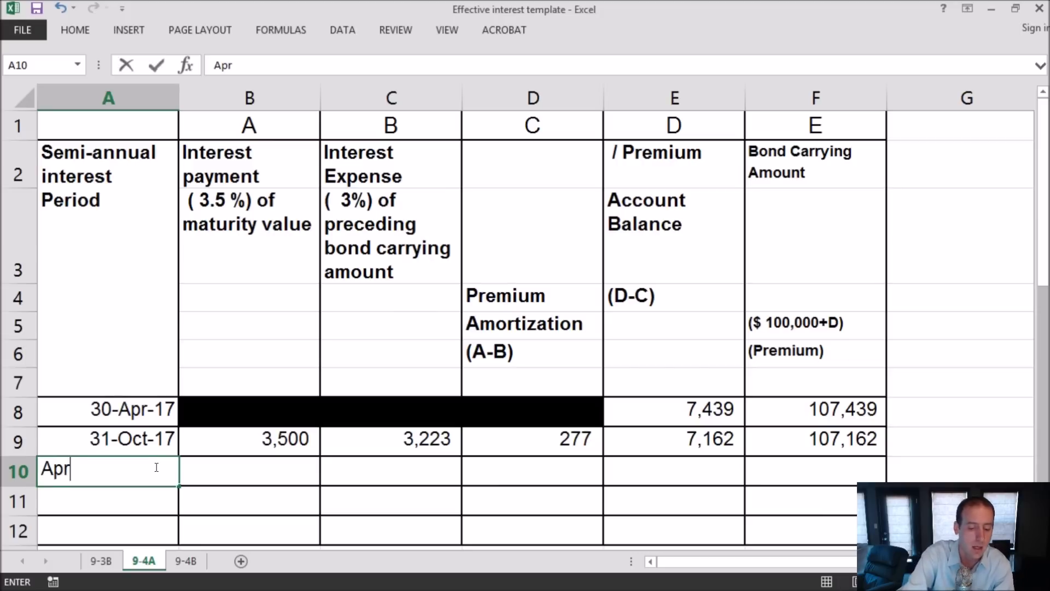
text(il 30, 2)
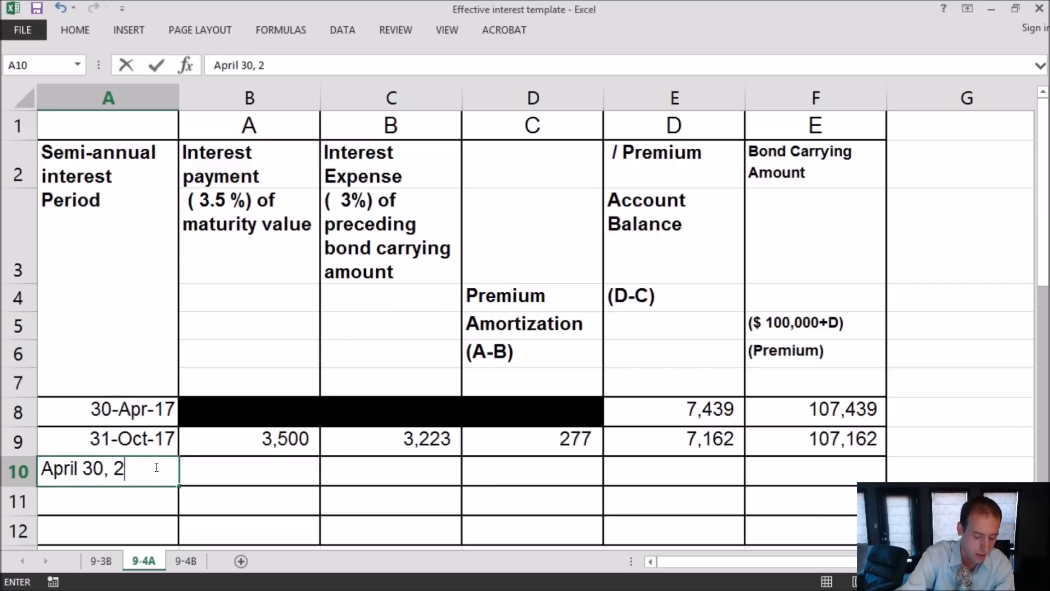
text(018)
key(Return)
key(Up)
key(Right)
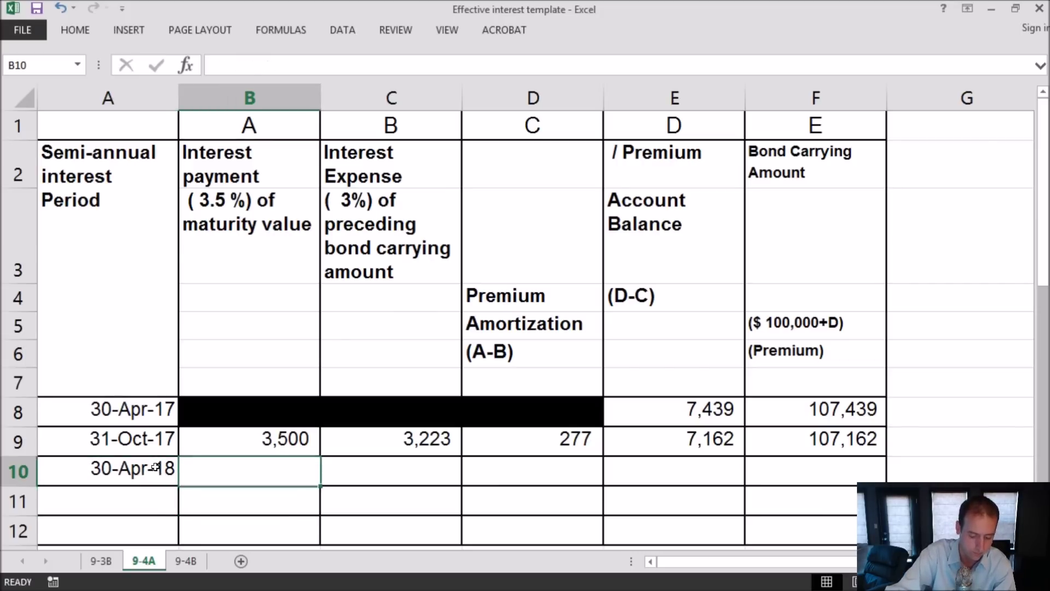
text(3500)
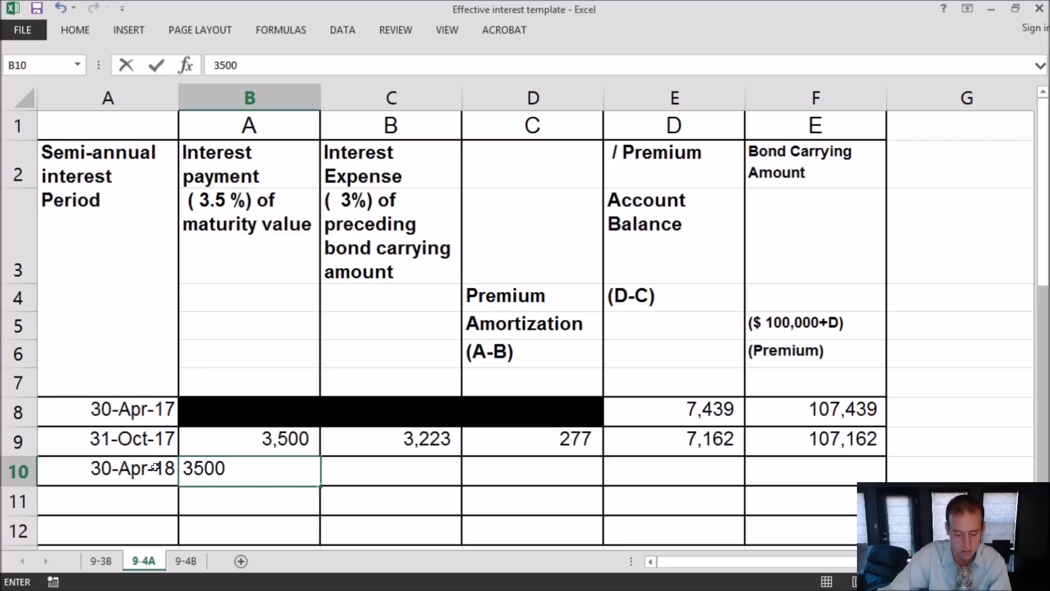
key(Right)
key(Up)
key(Down)
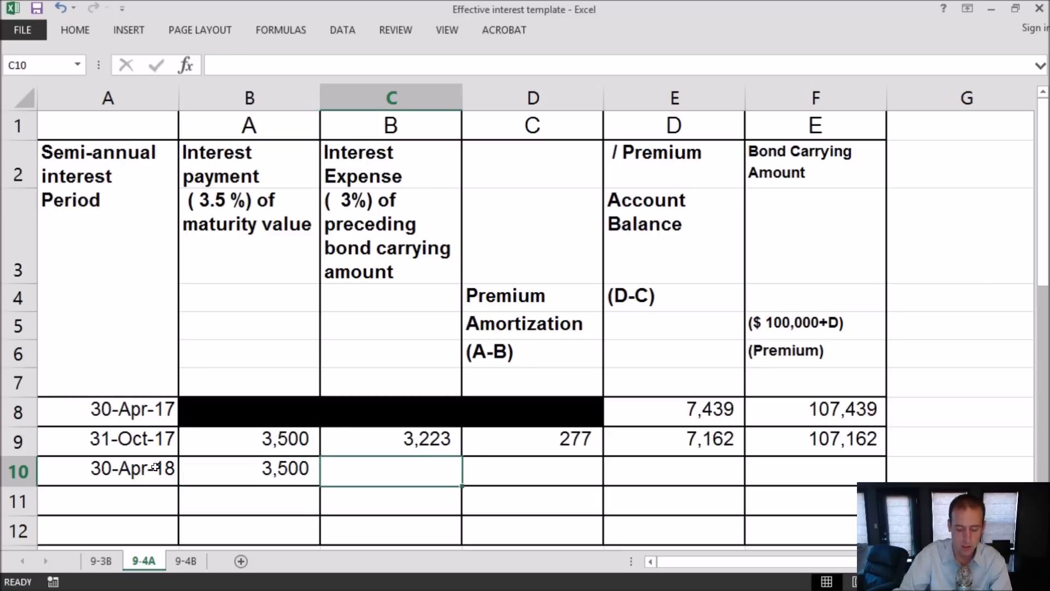
Enter =3%*F9 in C10 and =B10-C10 in D10 for 3,214.87 interest and 285 amortization
text(=3)
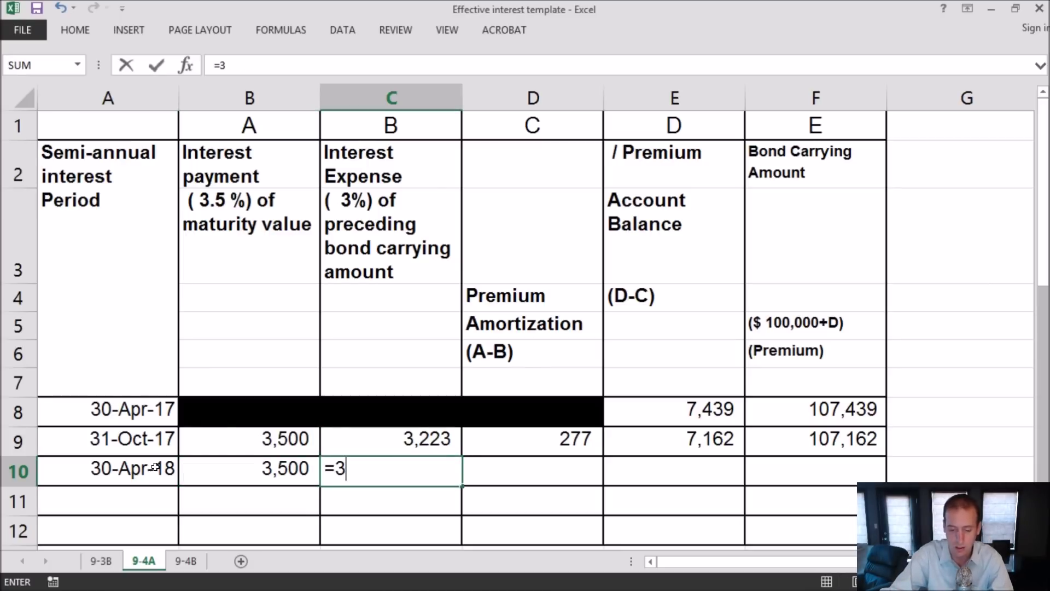
text(%*)
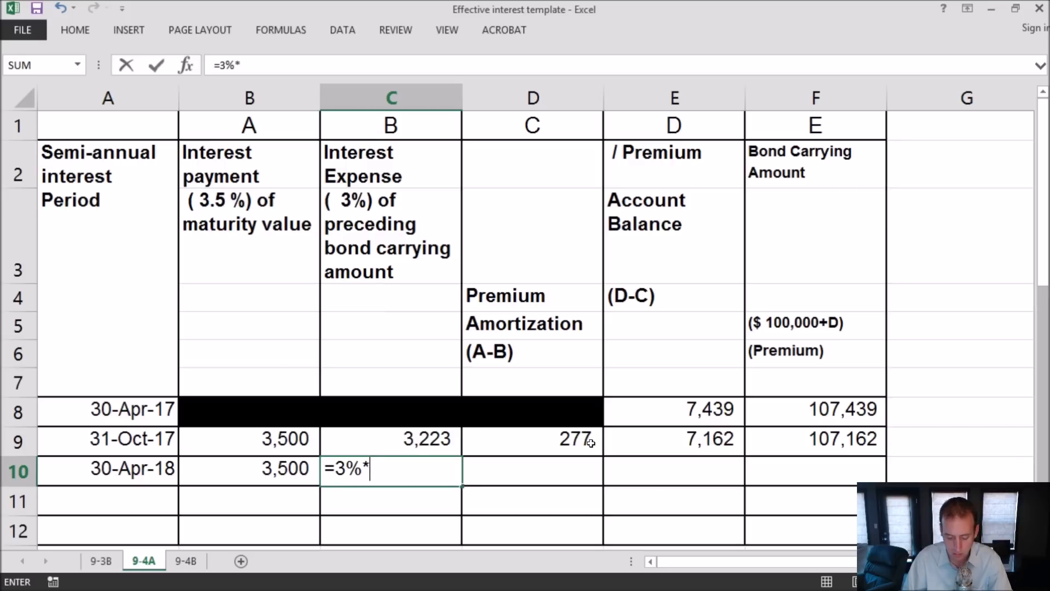
click(773, 443)
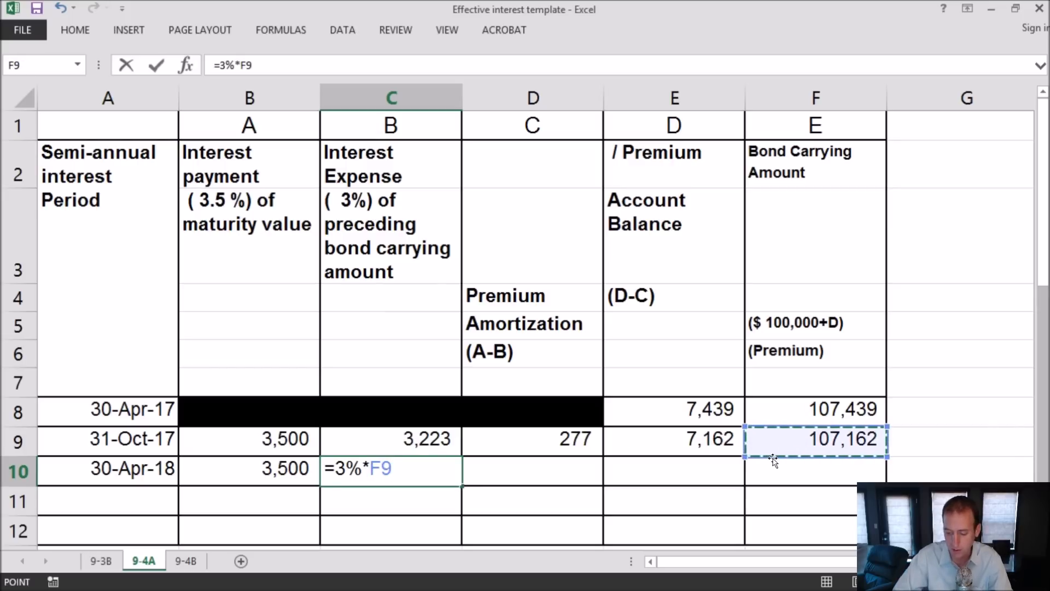
key(Return)
key(Right)
key(Up)
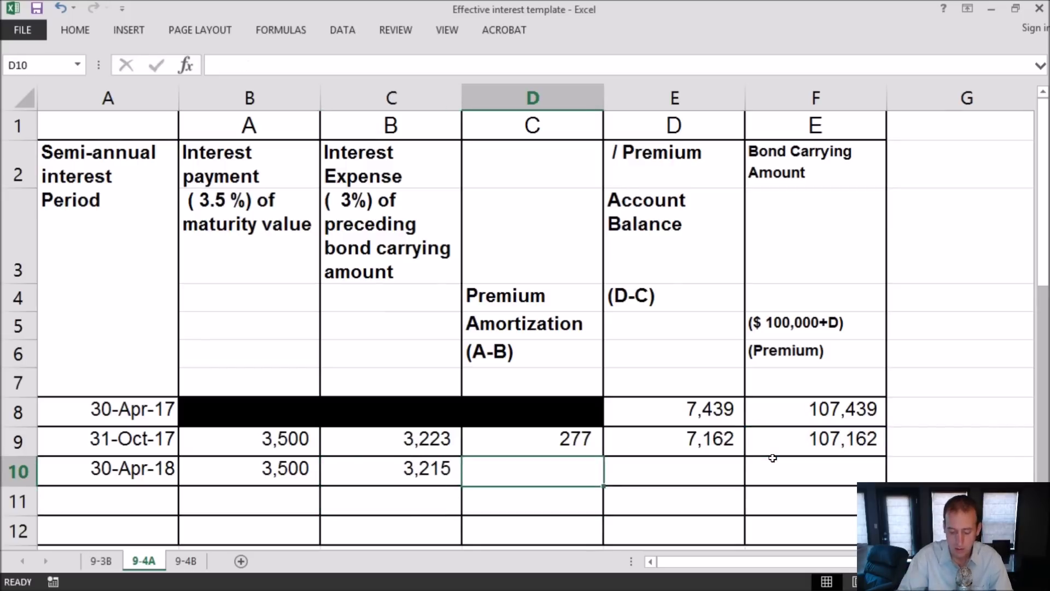
text(=)
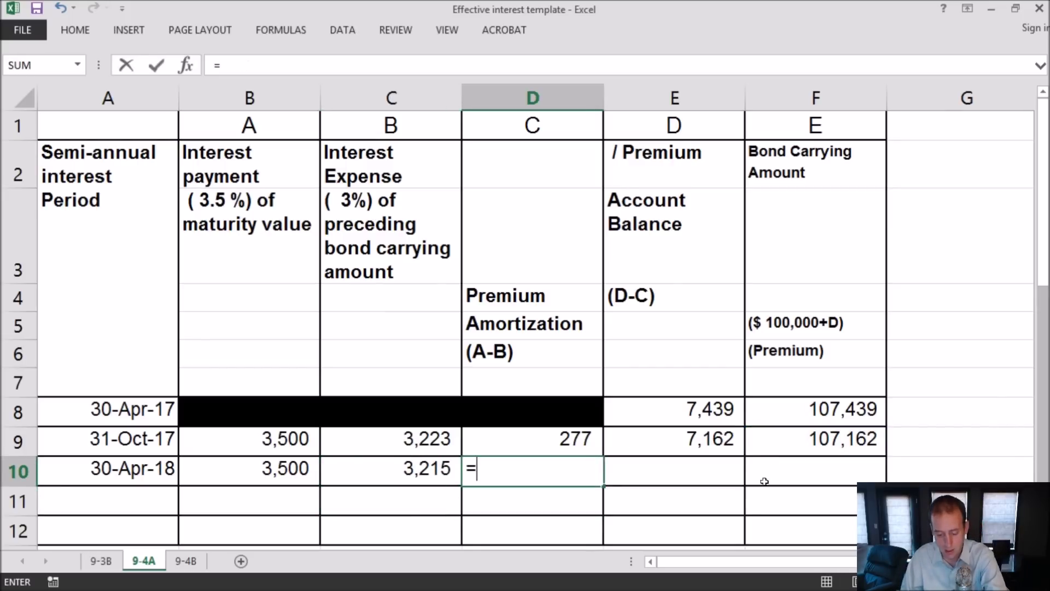
click(265, 469)
text(-)
click(400, 468)
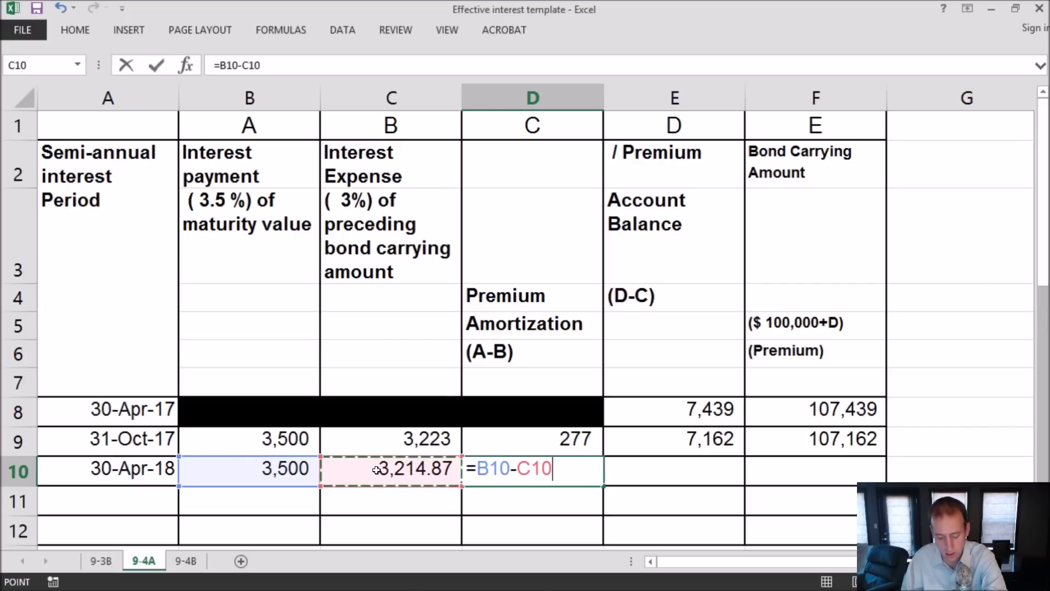
key(Return)
Enter =E9-D10 in E10 and =100000+E10 in F10 for 6,877 balance and 106,877 carrying amount
click(684, 476)
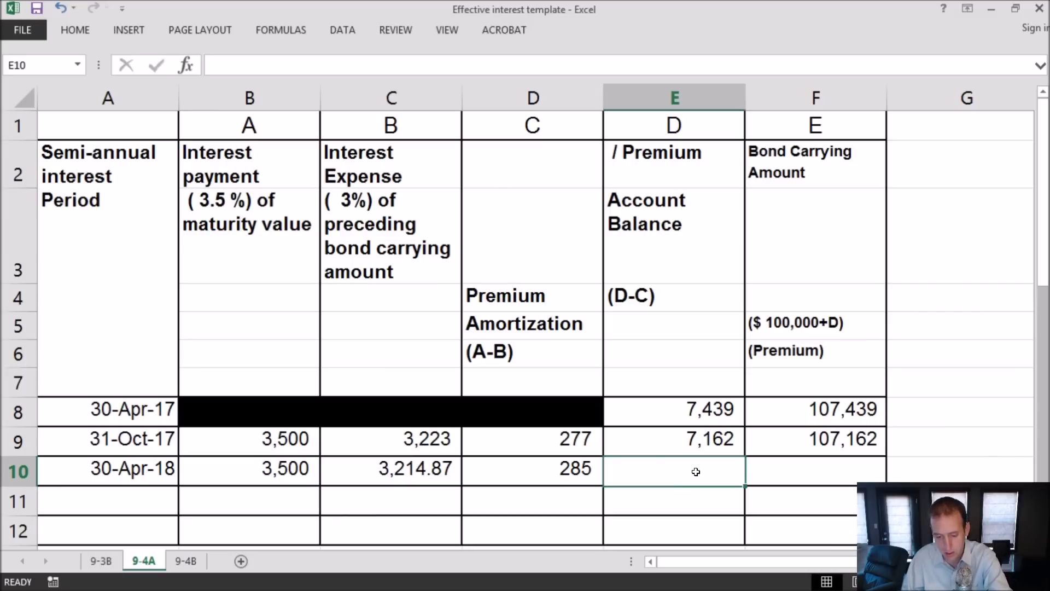
text(=)
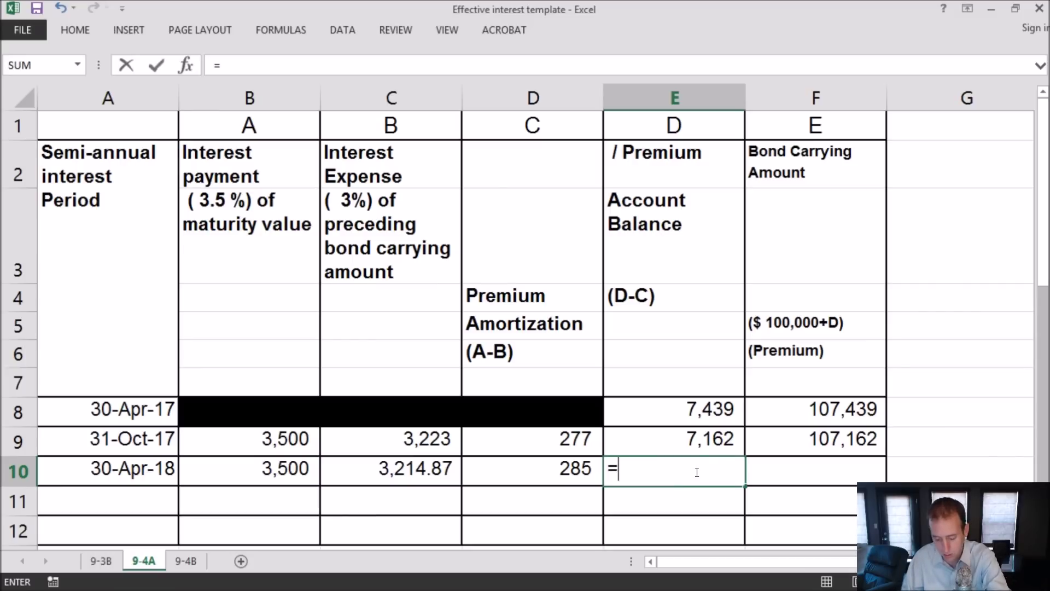
click(694, 438)
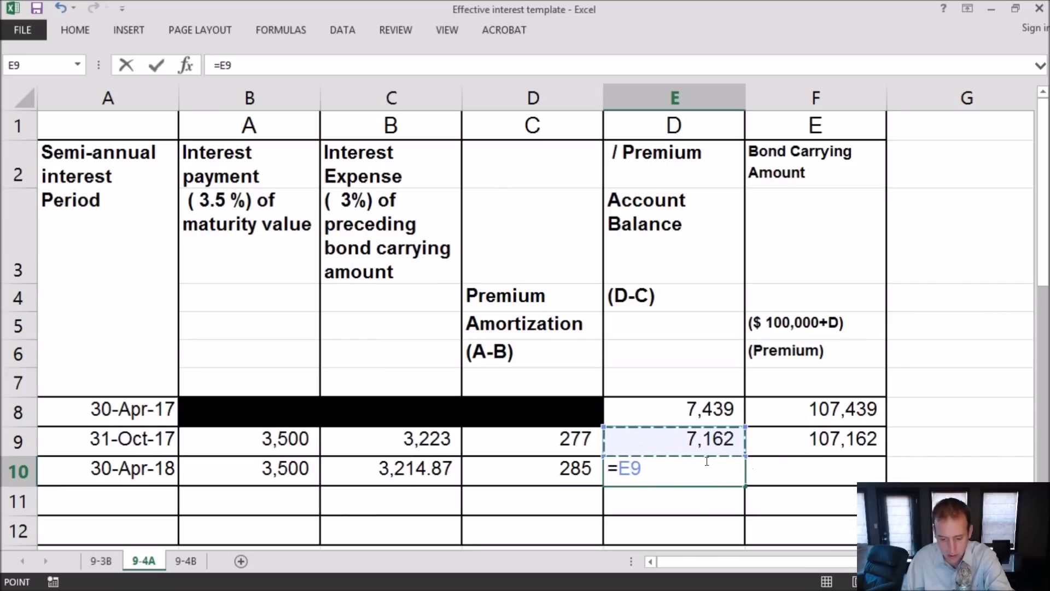
text(-)
click(559, 469)
key(Return)
click(790, 472)
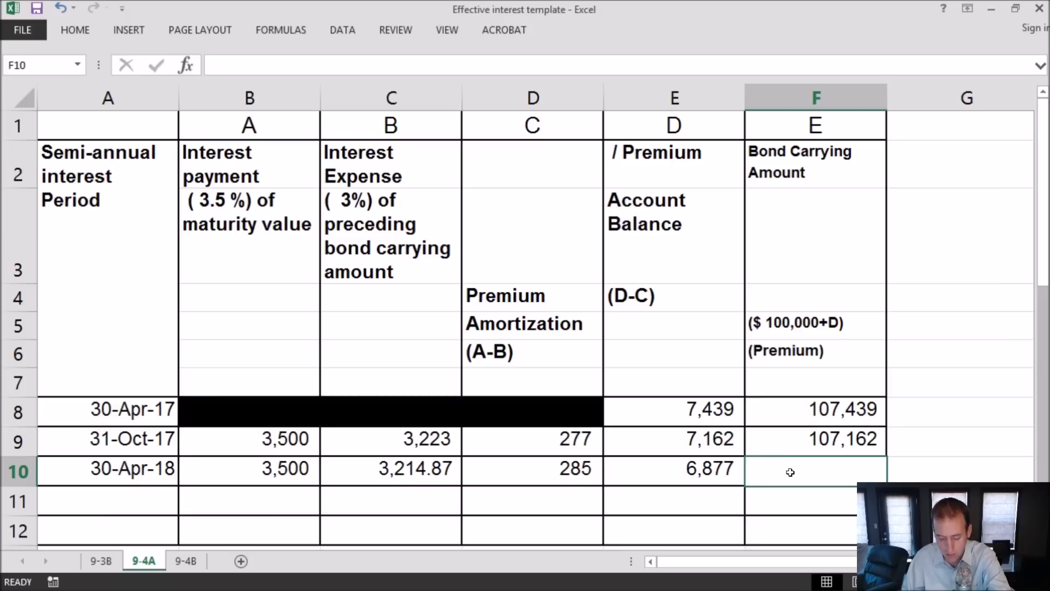
text(=10)
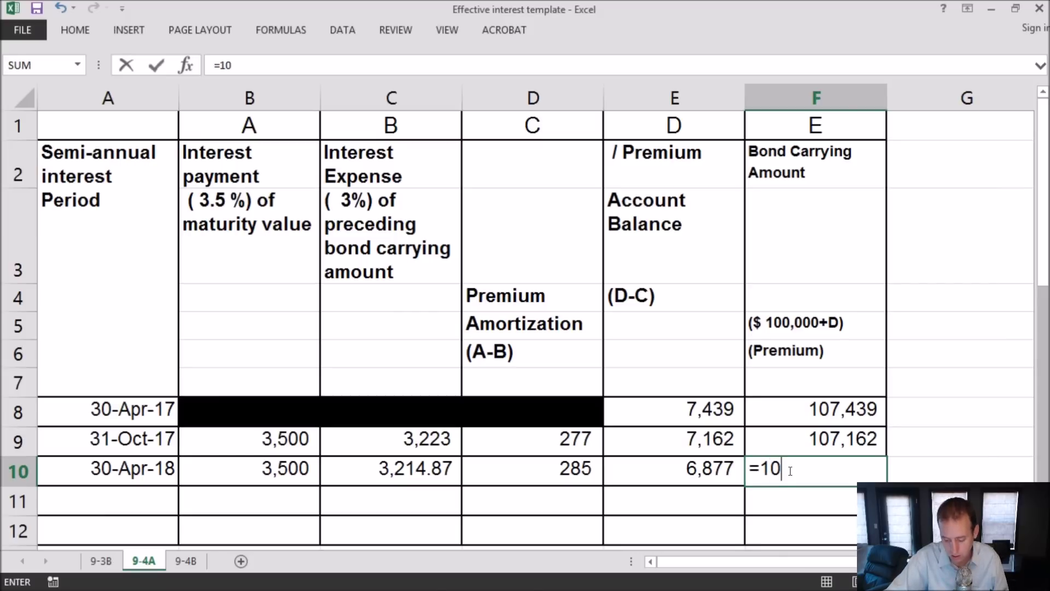
text(0000+)
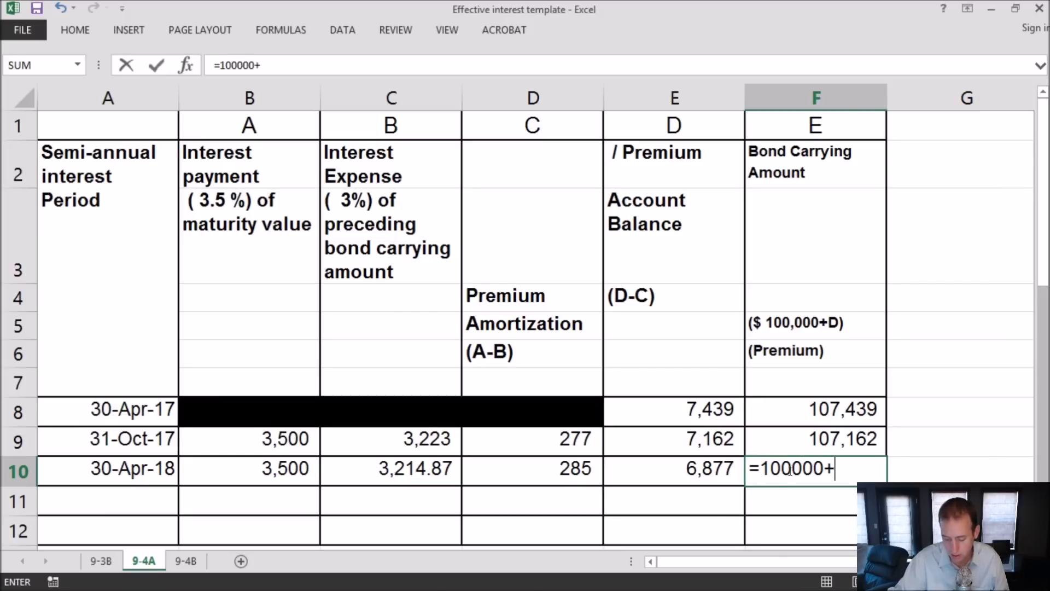
click(709, 475)
key(Return)
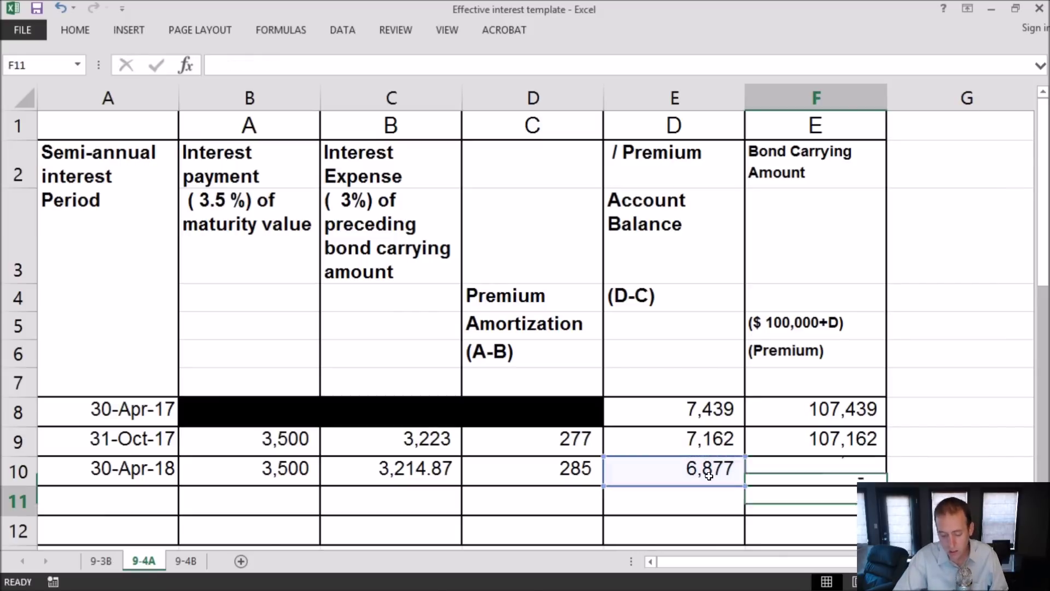
Link B10 to =B9 and fill row 10's formulas down the schedule
click(145, 500)
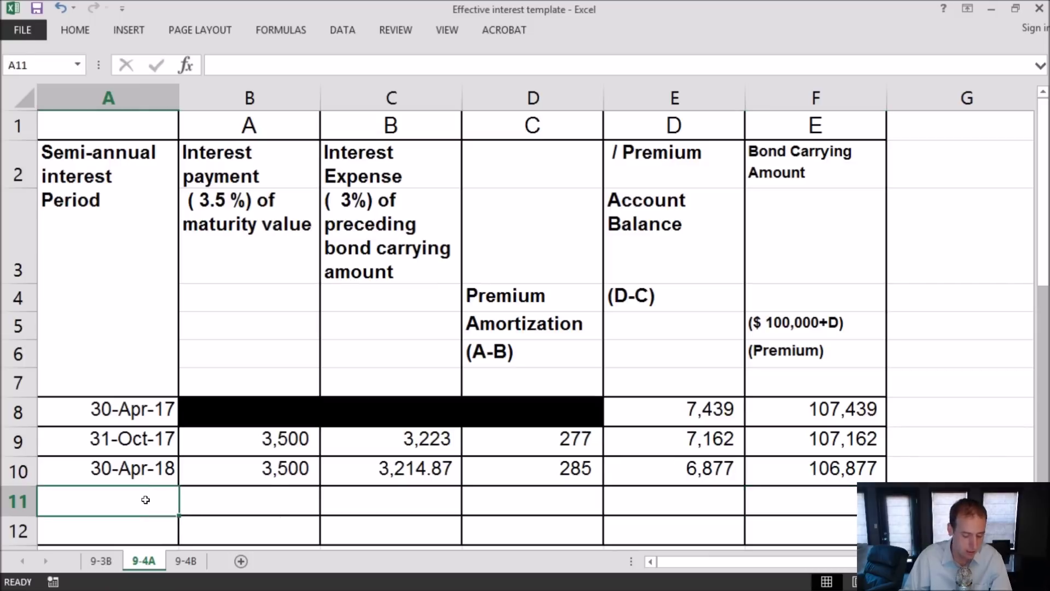
drag(264, 471, 796, 468)
mouse_move(886, 485)
mouse_down()
mouse_move(886, 541)
mouse_move(886, 484)
mouse_up()
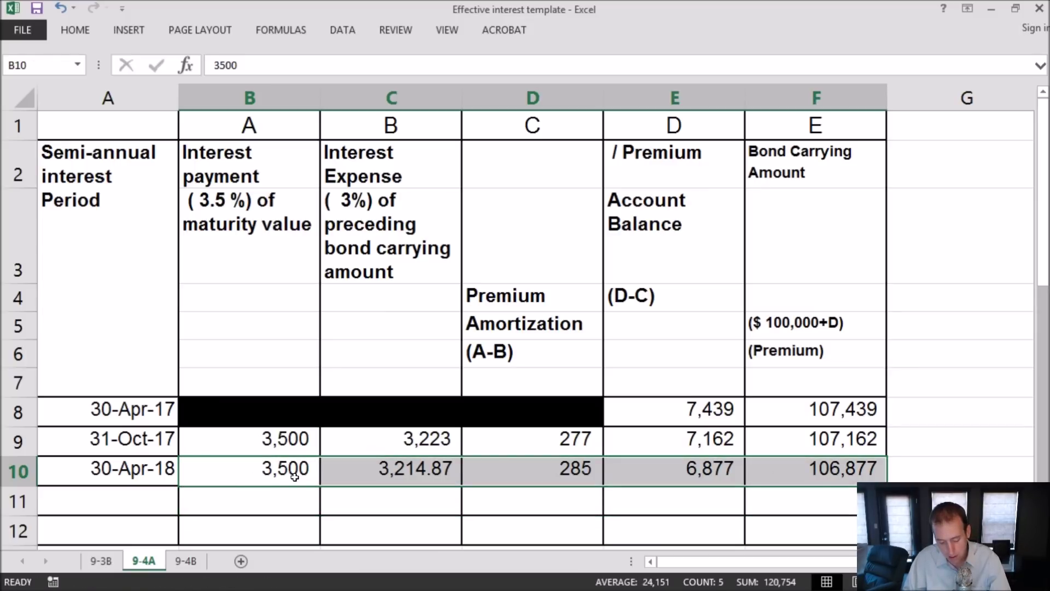
click(295, 494)
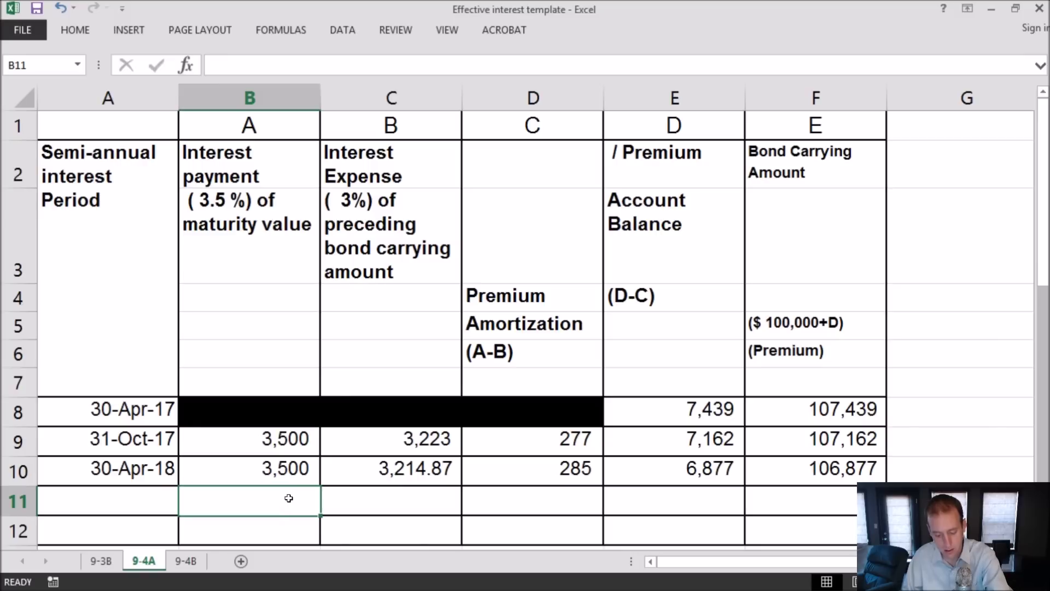
click(289, 468)
text(=)
click(291, 437)
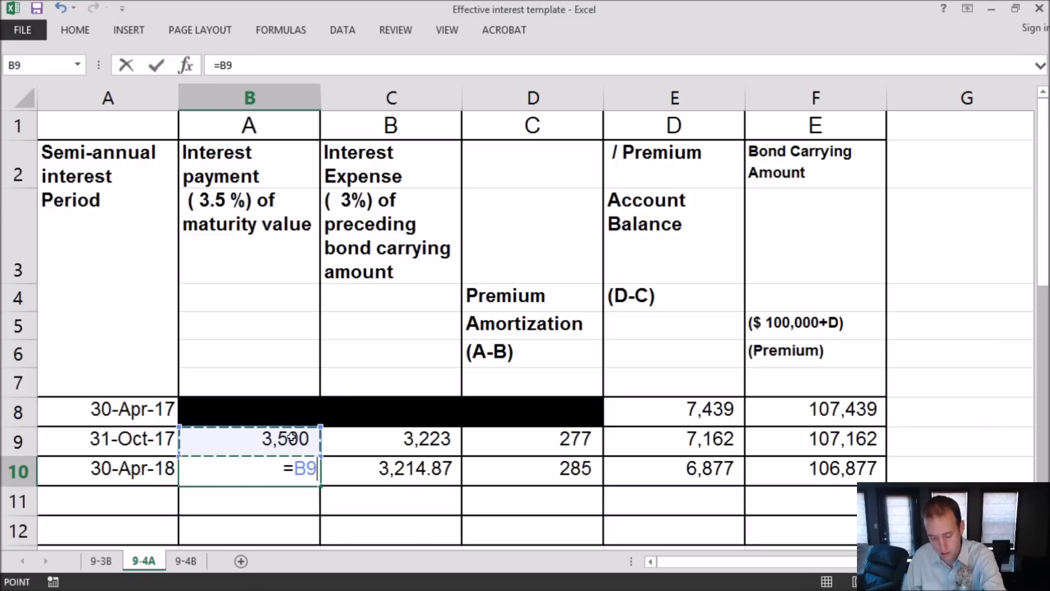
key(Return)
drag(273, 469, 859, 478)
Delete the leftover template rows 17 to 28
scroll(77, 286, down, 1)
drag(8, 388, 173, 588)
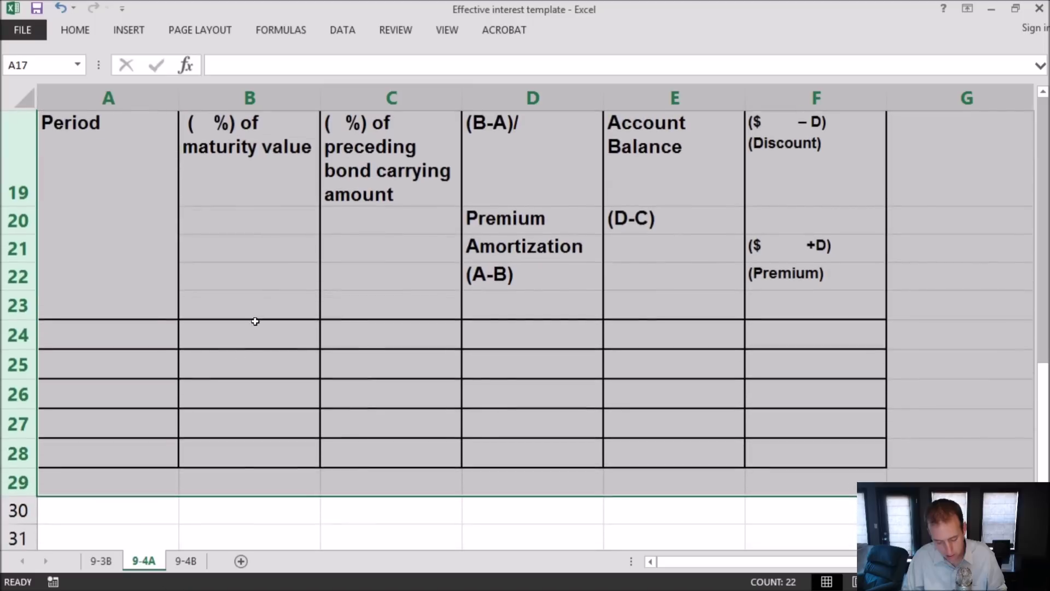
right_click(256, 319)
click(284, 455)
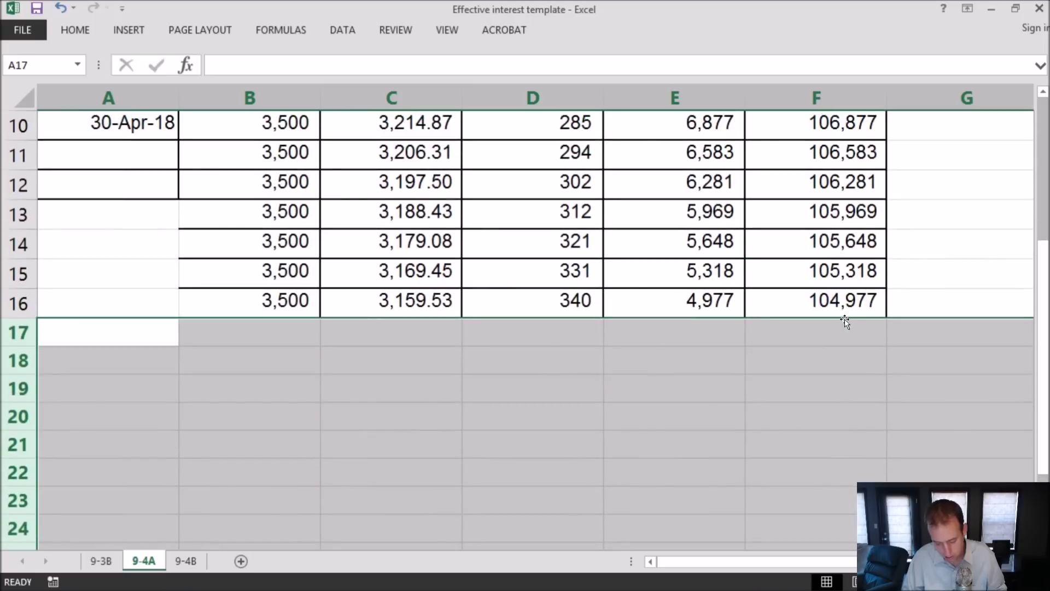
Extend the formulas down to row 28 and delete the extra row 29
drag(270, 164, 825, 304)
drag(889, 318, 887, 522)
click(815, 508)
key(shift+space)
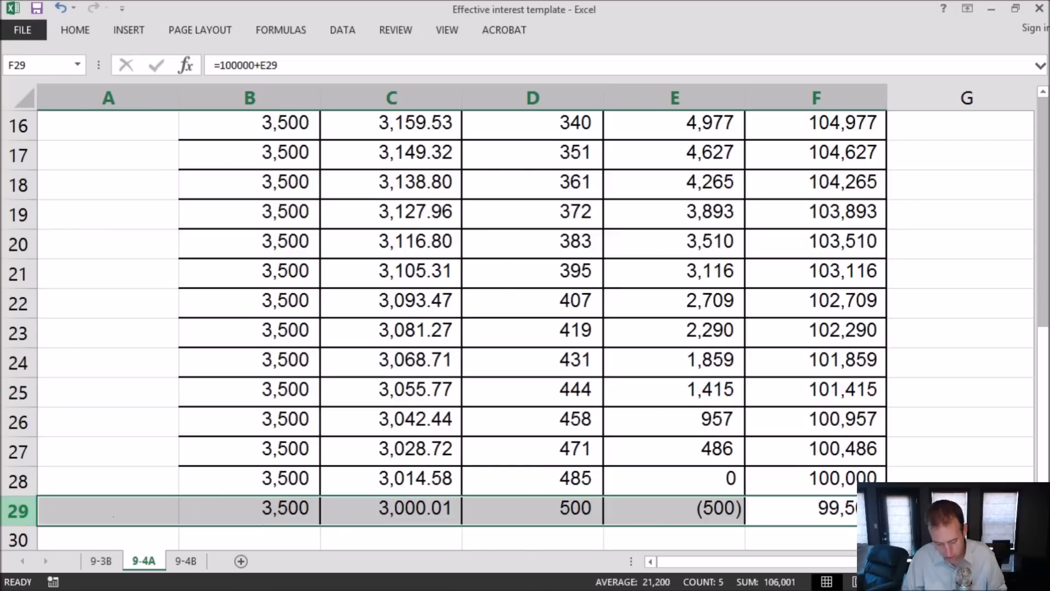
right_click(27, 512)
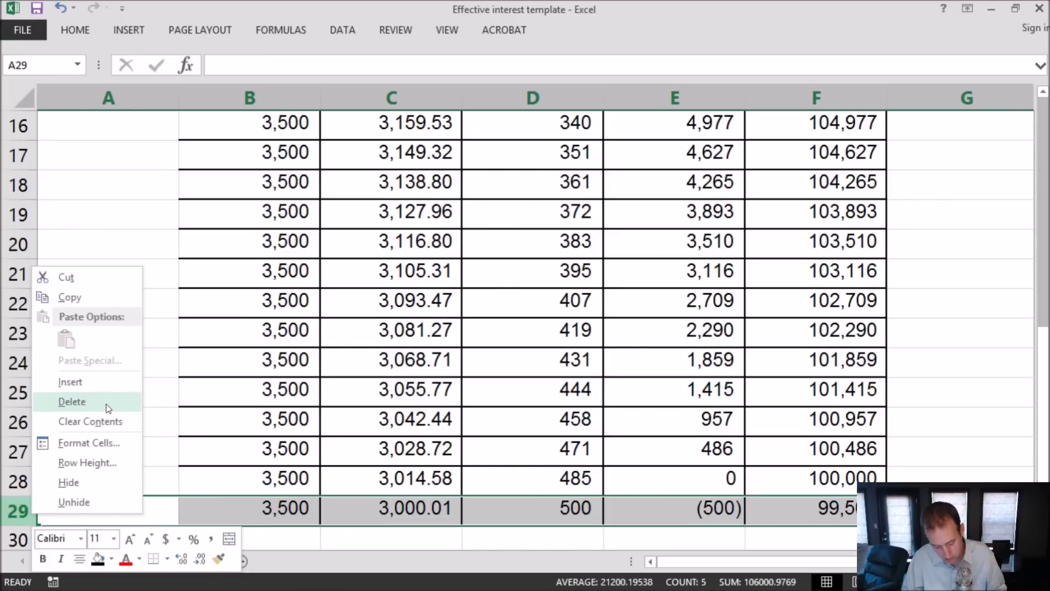
click(55, 402)
scroll(121, 457, up, 5)
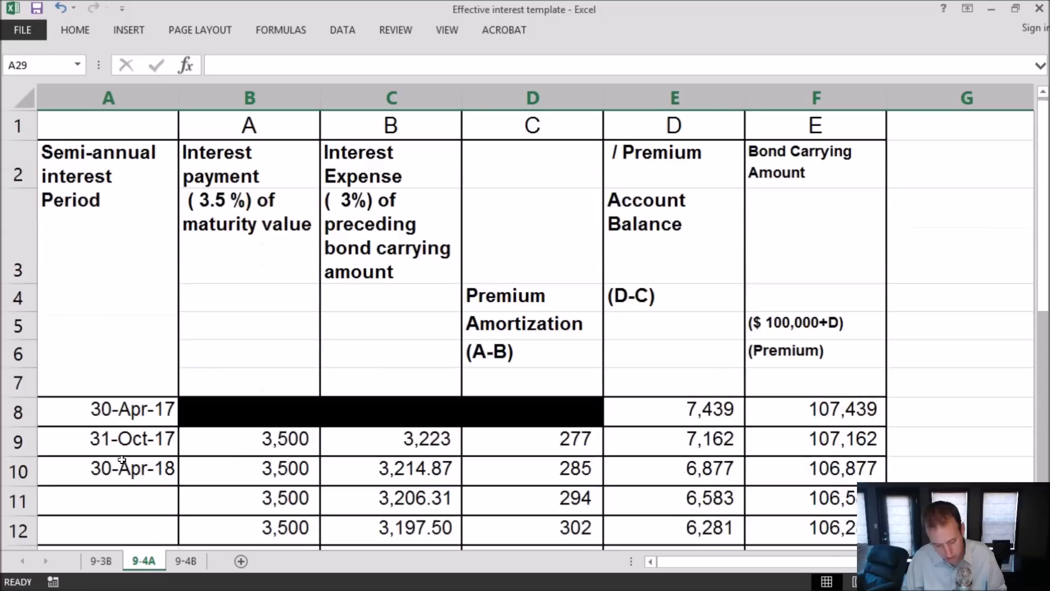
scroll(125, 458, down, 5)
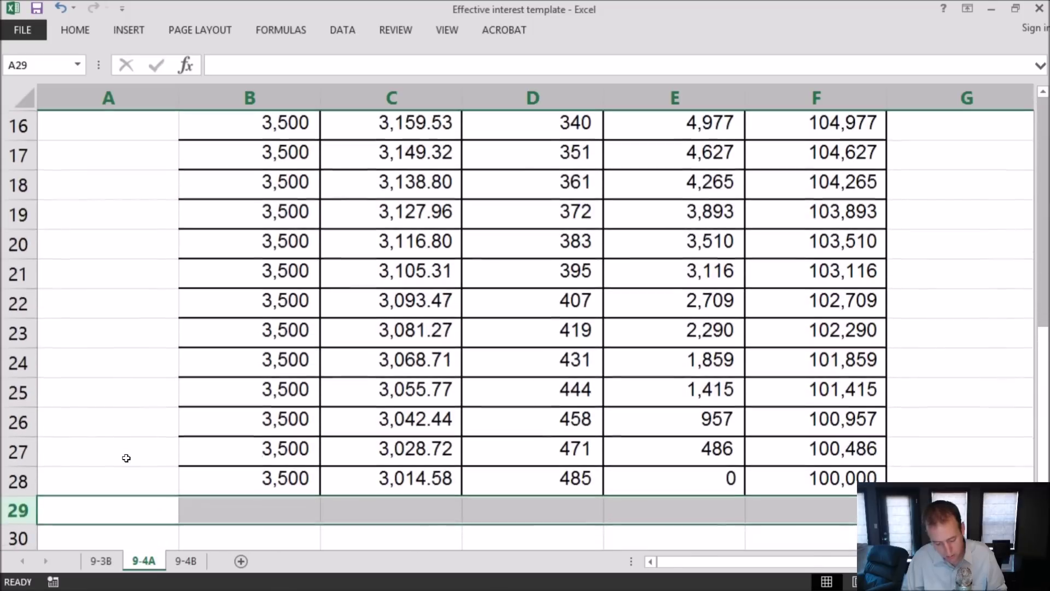
scroll(137, 460, up, 3)
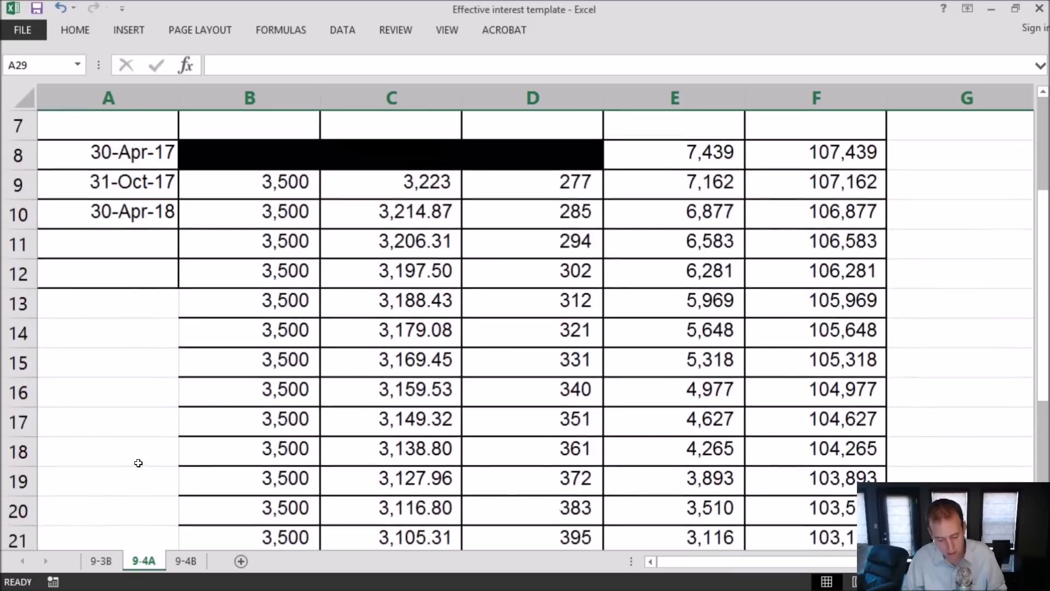
drag(127, 160, 189, 488)
scroll(345, 454, up, 1)
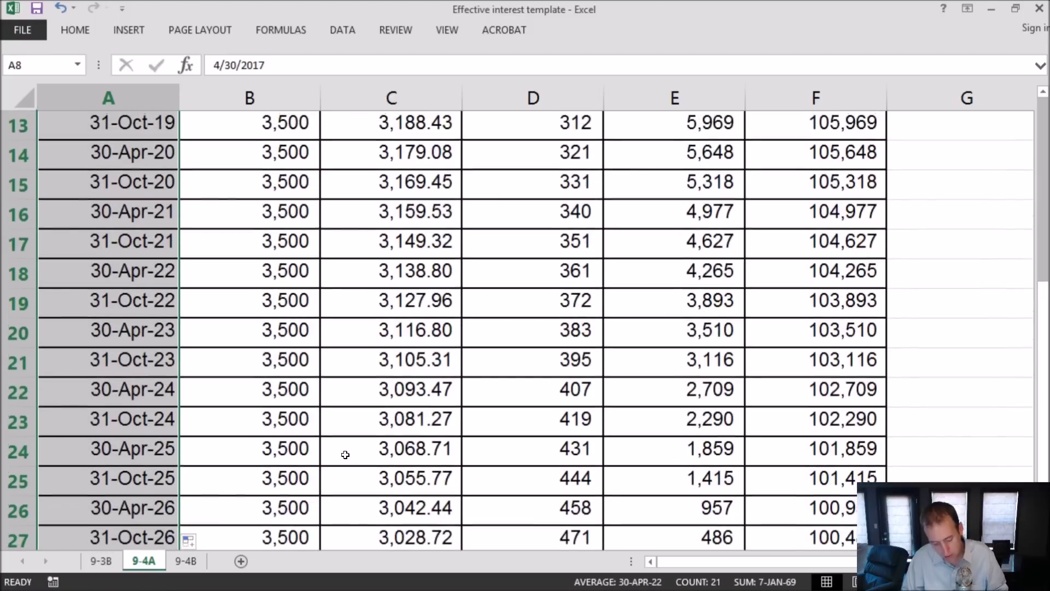
scroll(345, 455, down, 1)
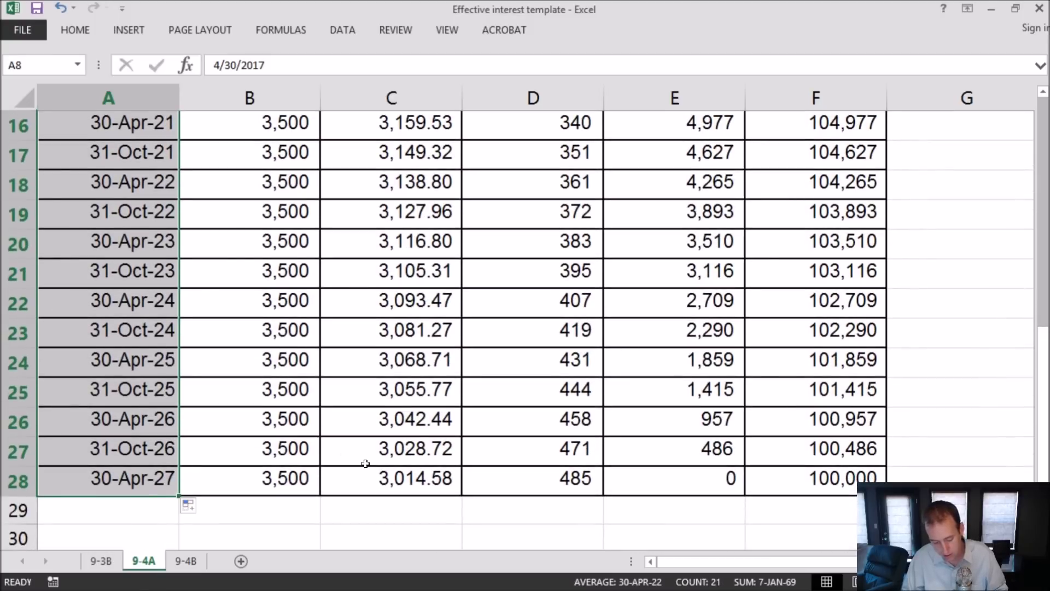
click(859, 474)
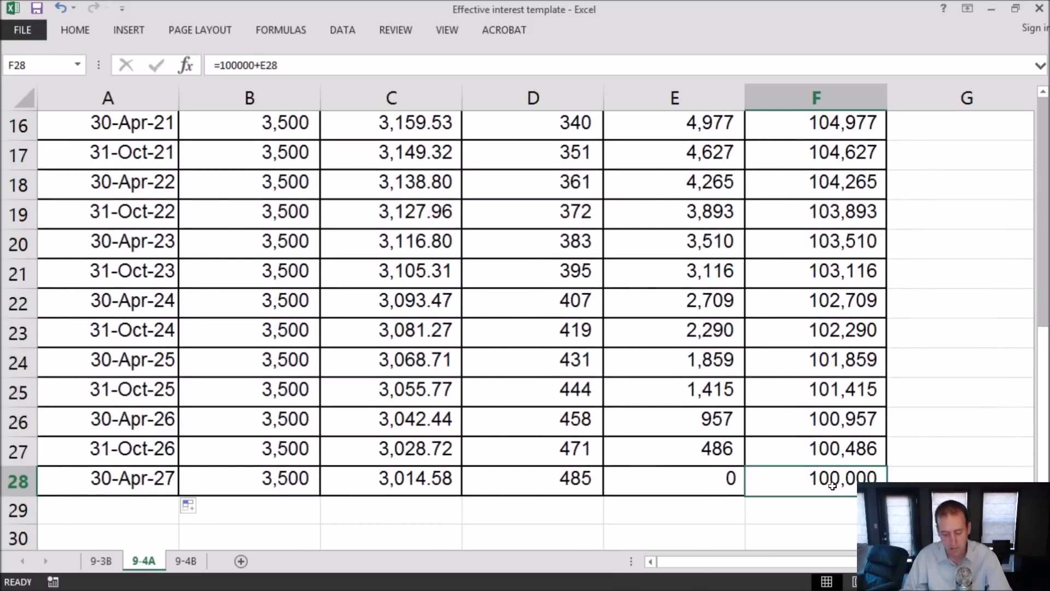
scroll(841, 494, up, 3)
scroll(841, 494, up, 2)
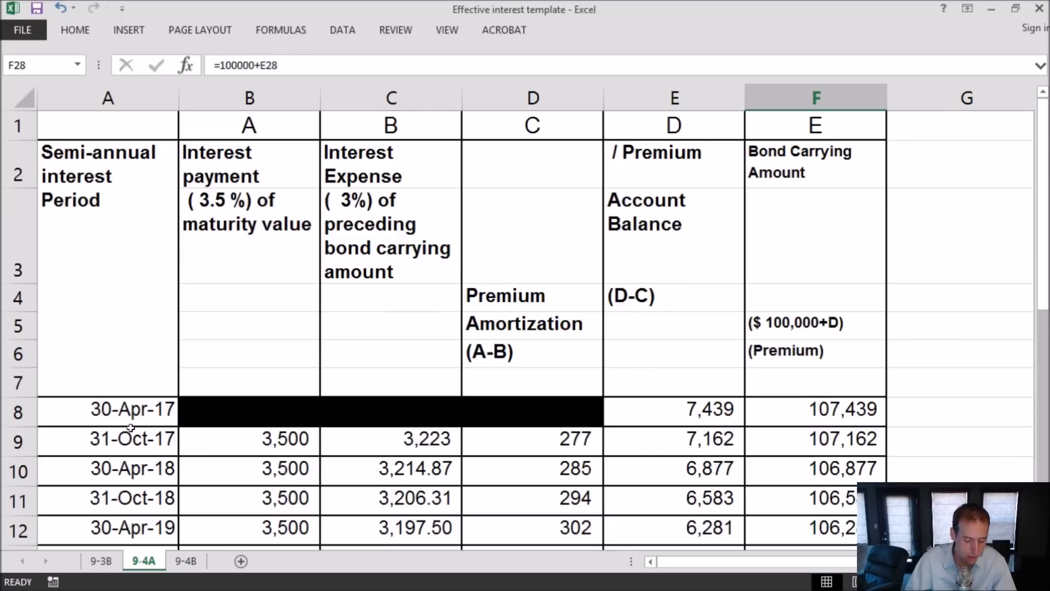
drag(121, 413, 800, 520)
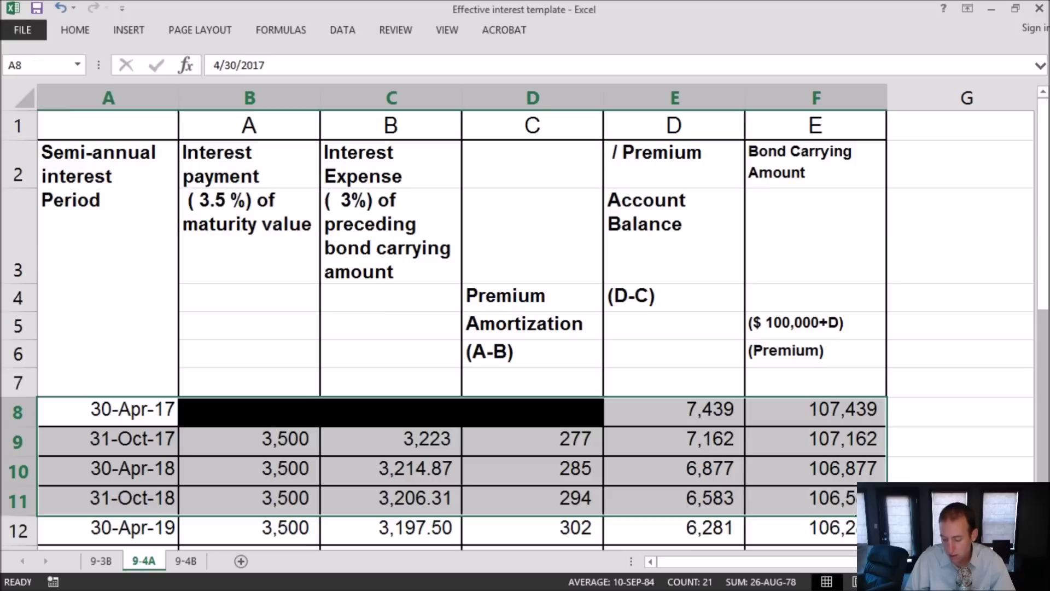
click(954, 441)
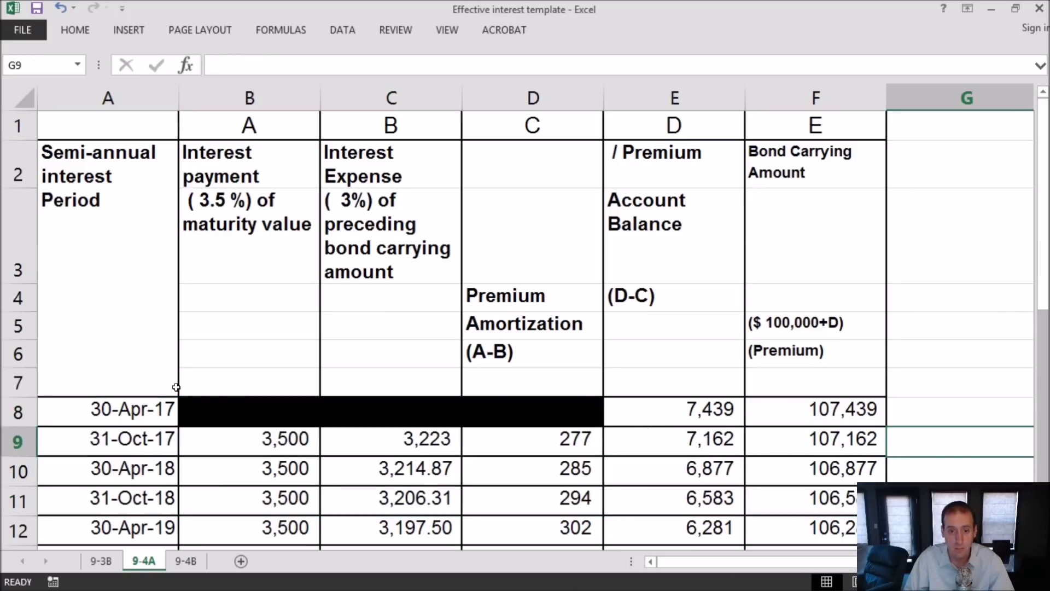
click(126, 371)
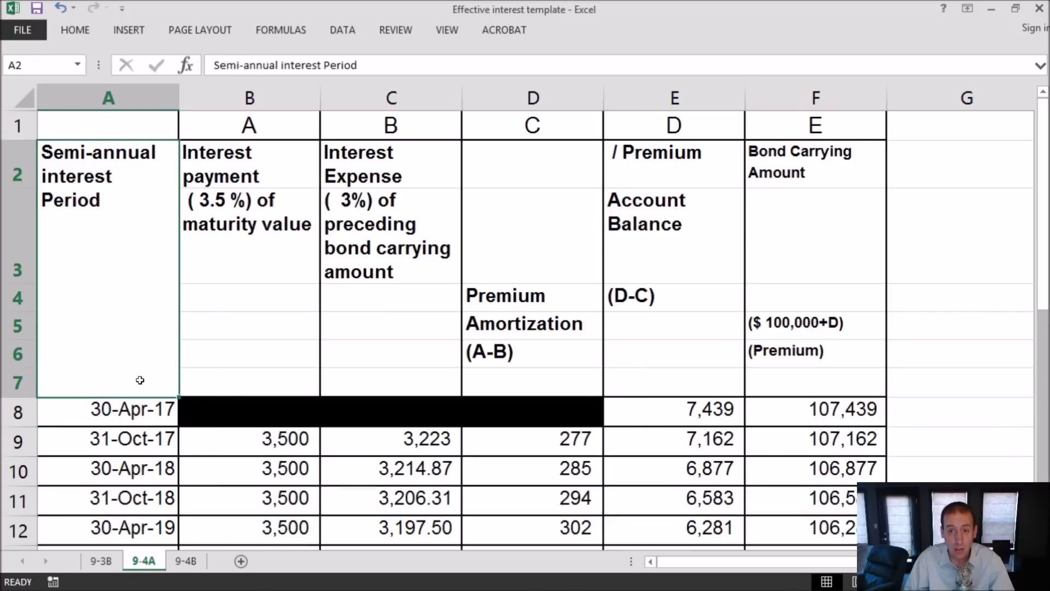
key(alt+Tab)
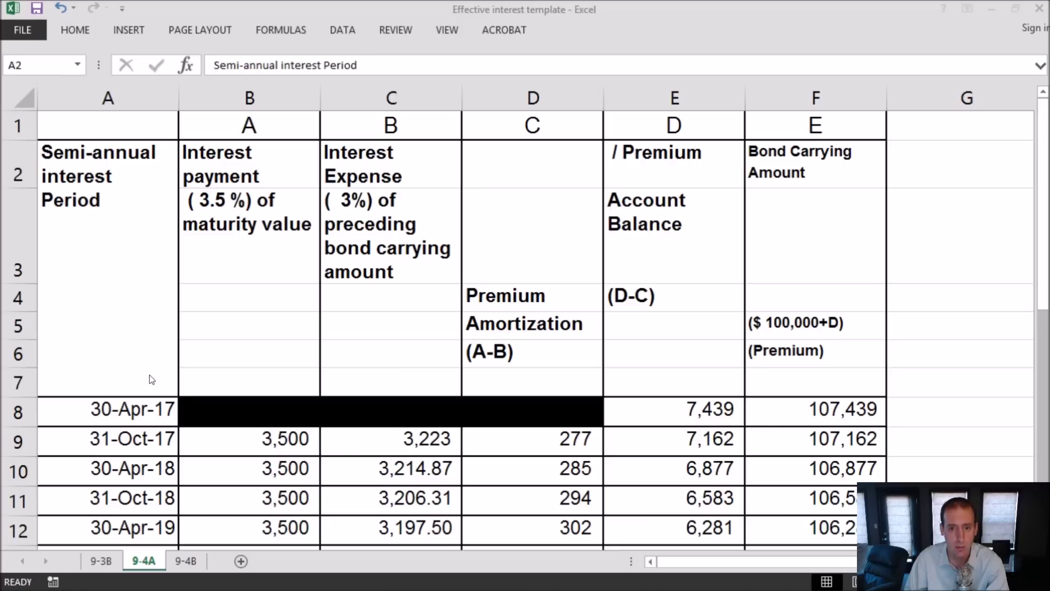
Write 'October 31, 2017' below the issuance entry in the notes, then return to Excel
scroll(254, 326, down, 3)
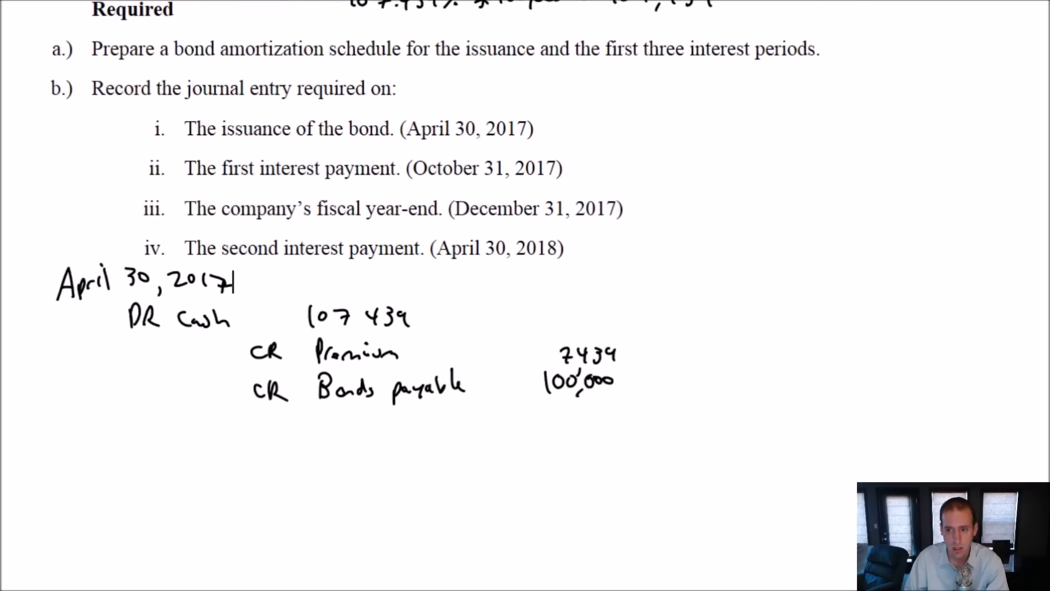
scroll(863, 351, down, 10)
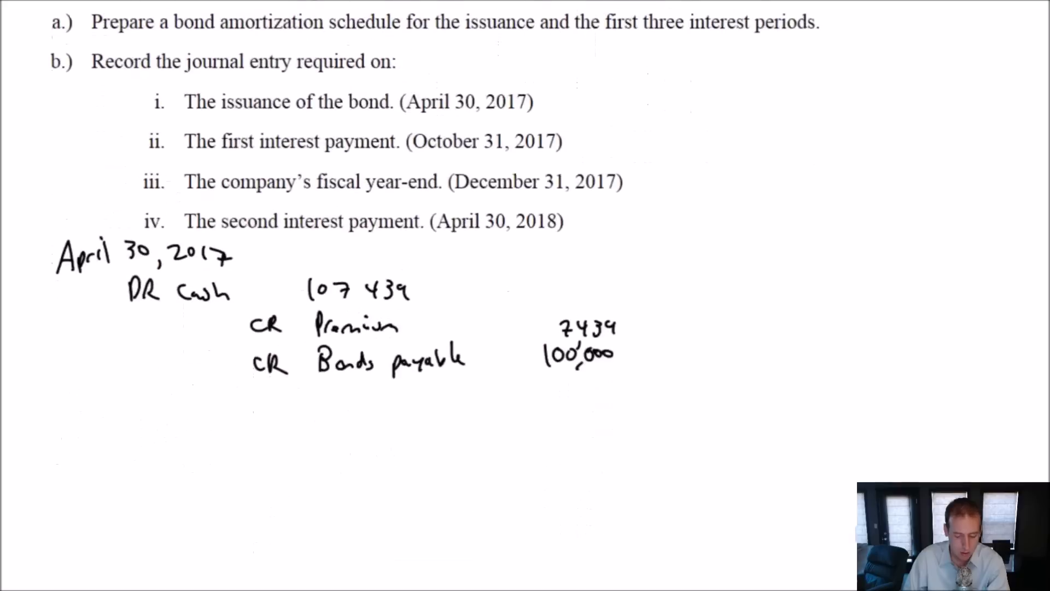
scroll(175, 298, down, 1)
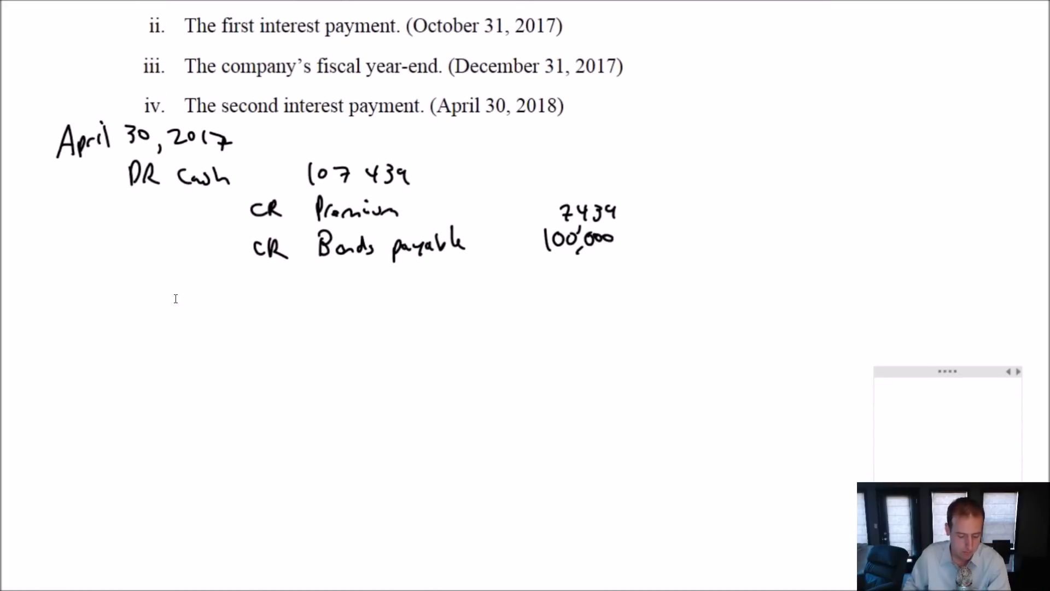
mouse_move(73, 298)
mouse_down()
mouse_move(138, 298)
mouse_move(152, 309)
mouse_move(198, 284)
mouse_move(198, 325)
mouse_move(241, 301)
mouse_move(274, 299)
mouse_up()
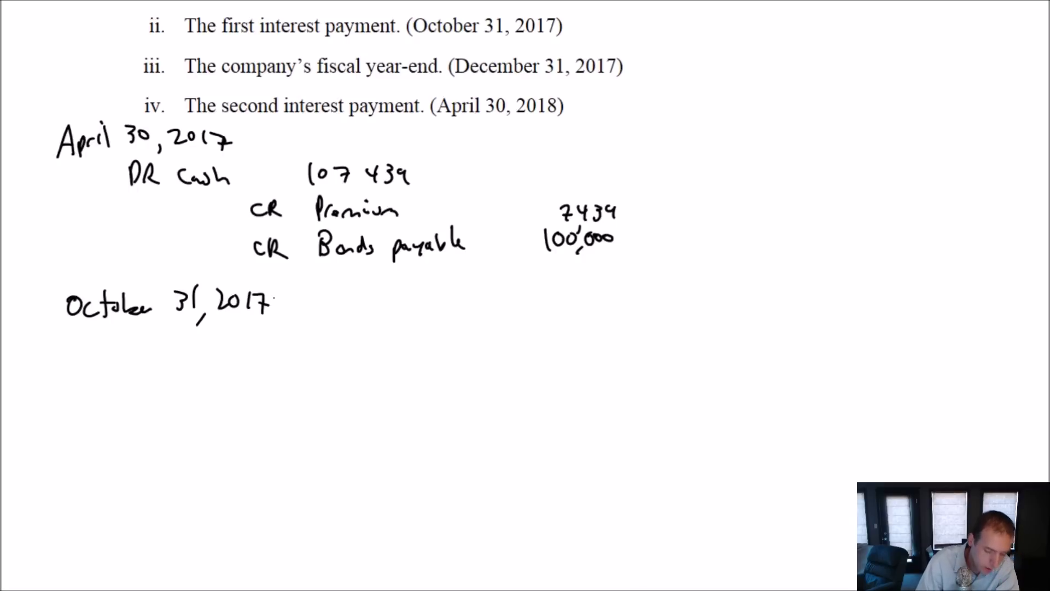
key(alt+Tab)
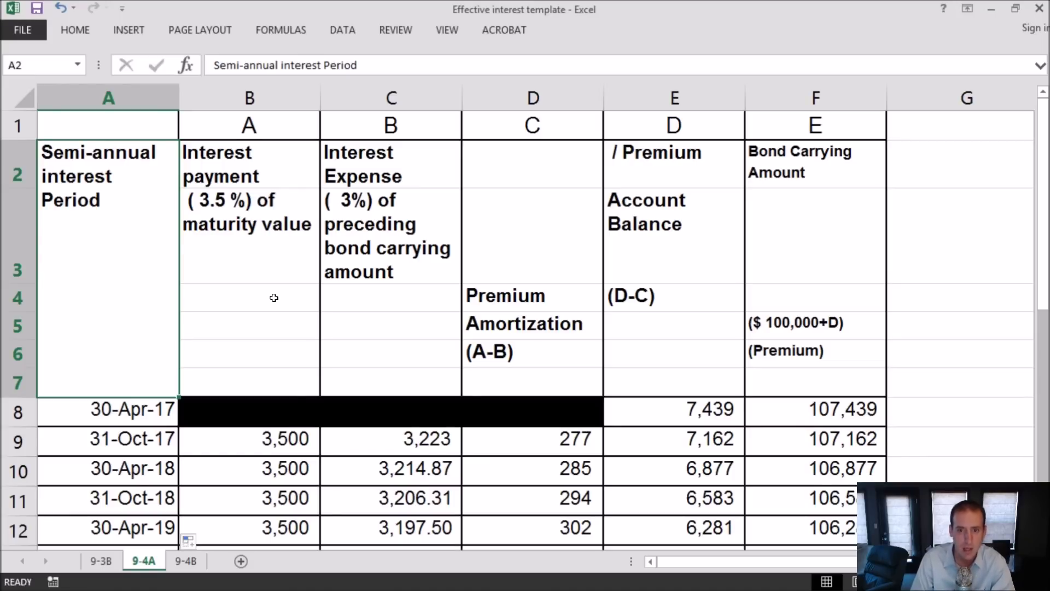
Write the CR Cash 3500 line under the October 31, 2017 heading
click(276, 303)
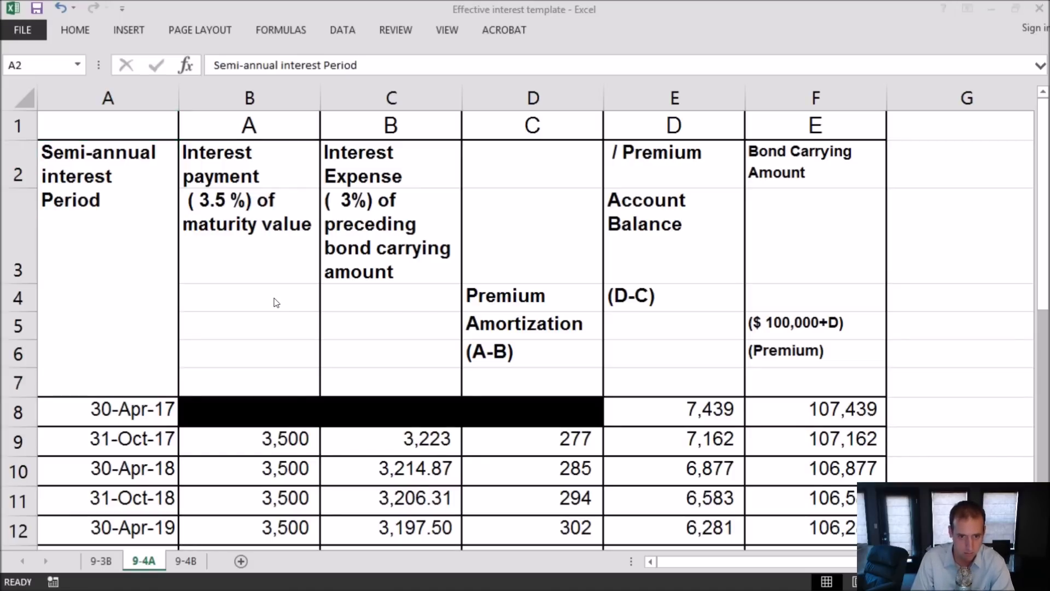
key(alt+Tab)
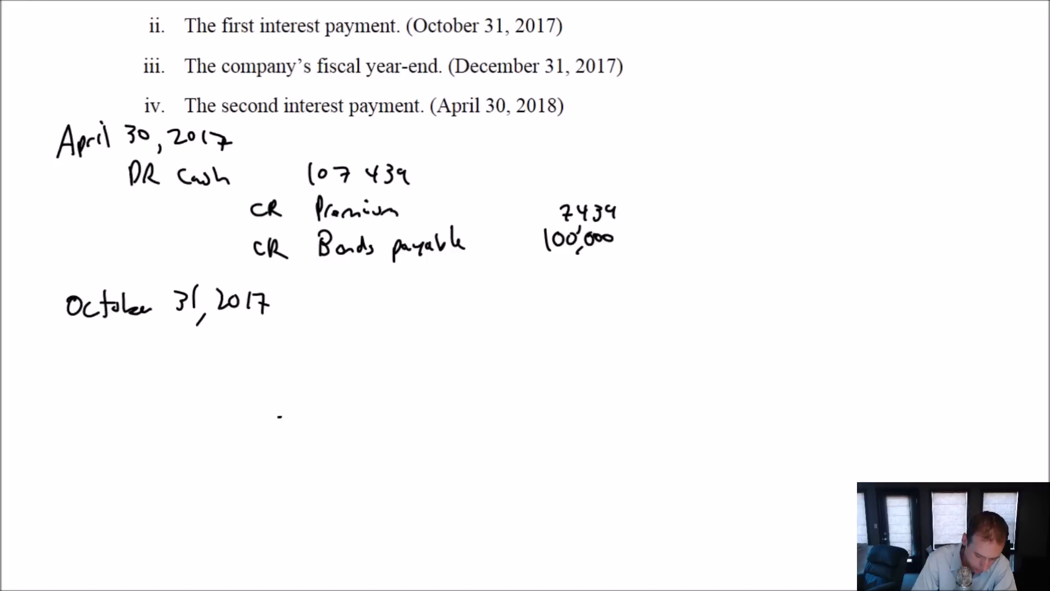
drag(280, 416, 386, 427)
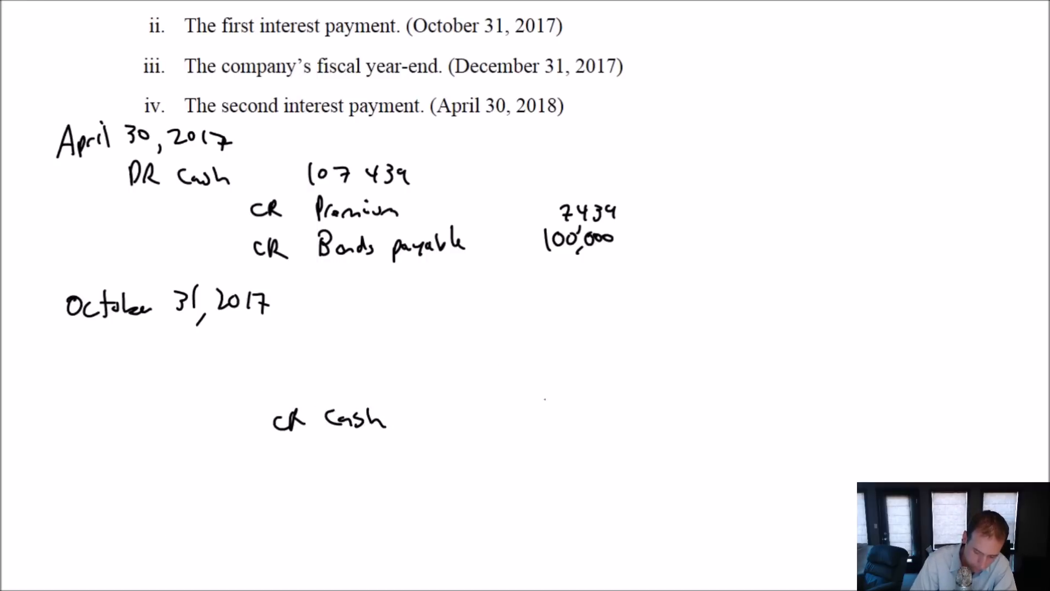
mouse_move(545, 399)
mouse_down()
mouse_move(549, 425)
mouse_move(615, 404)
mouse_up()
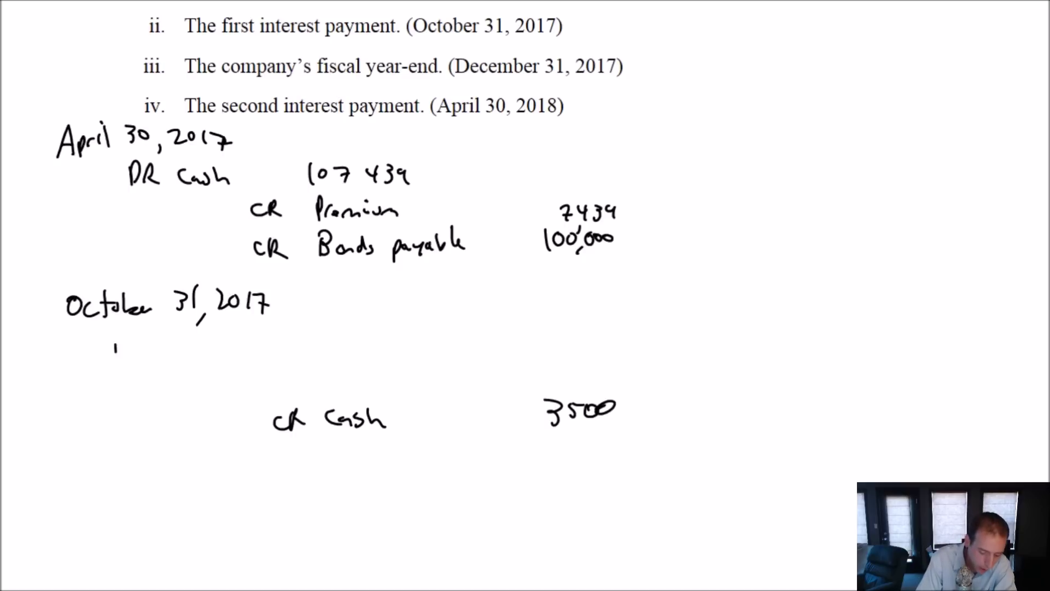
Write DR Interest exp 3223, checking the amount in the Excel schedule
mouse_move(116, 344)
mouse_down()
mouse_move(132, 352)
mouse_move(158, 342)
mouse_move(186, 355)
mouse_move(266, 348)
mouse_move(290, 359)
mouse_up()
key(alt+Tab)
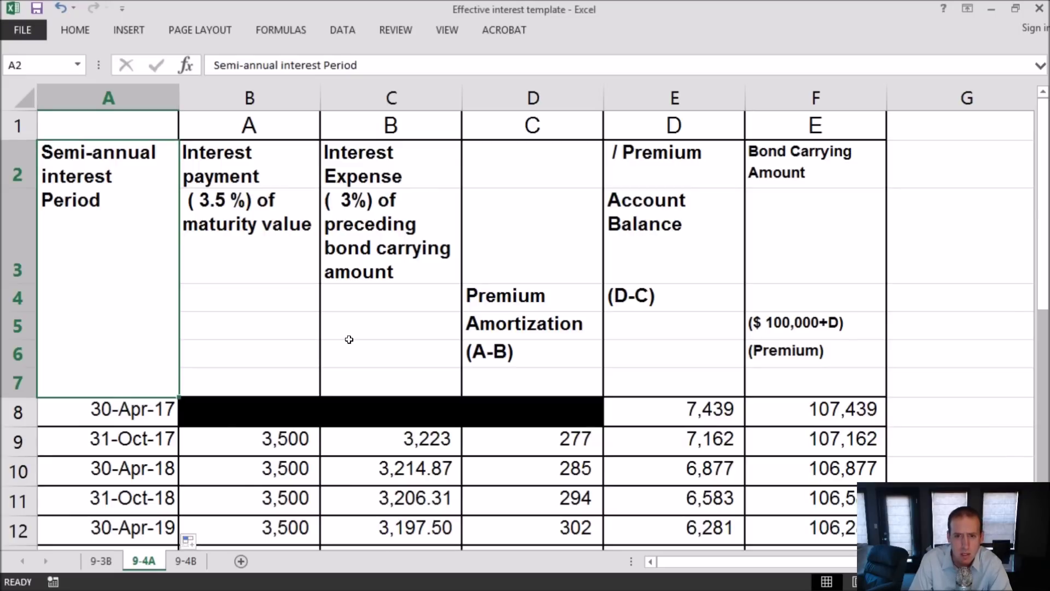
click(350, 343)
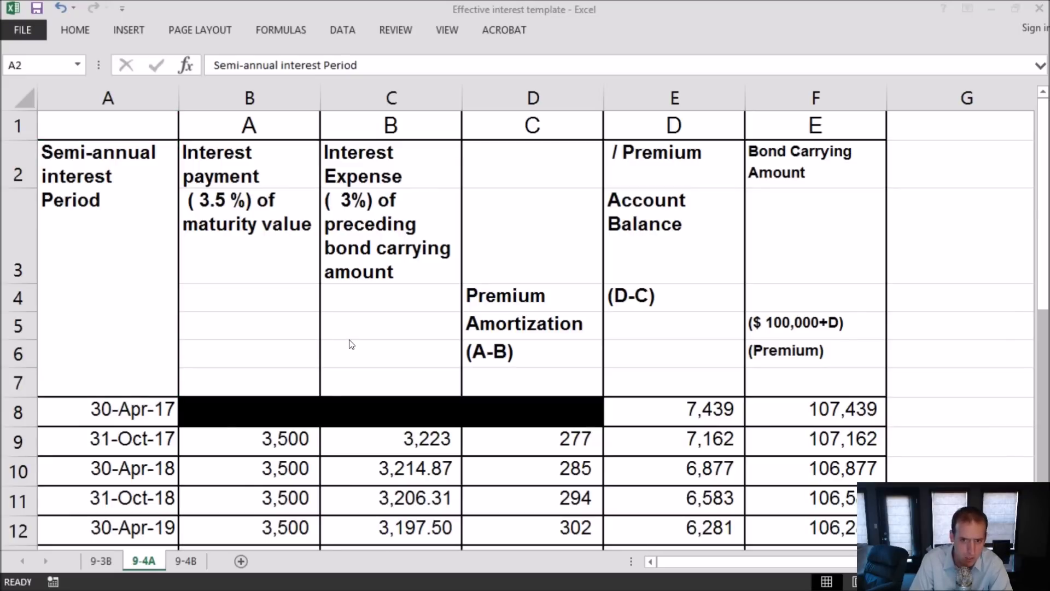
key(alt+Tab)
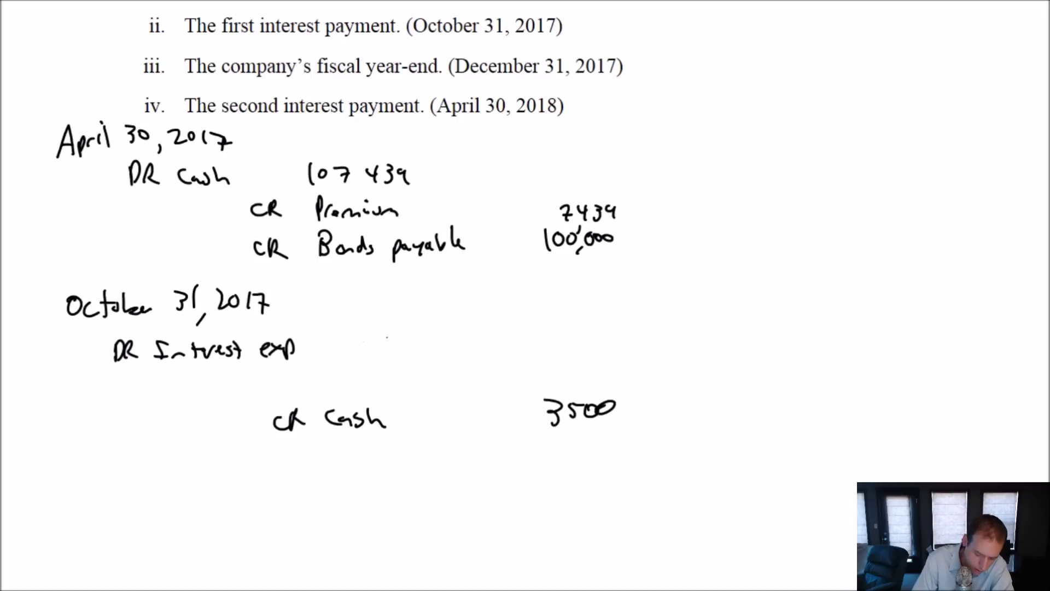
mouse_move(381, 330)
mouse_down()
mouse_move(410, 350)
mouse_move(432, 331)
mouse_move(438, 350)
mouse_up()
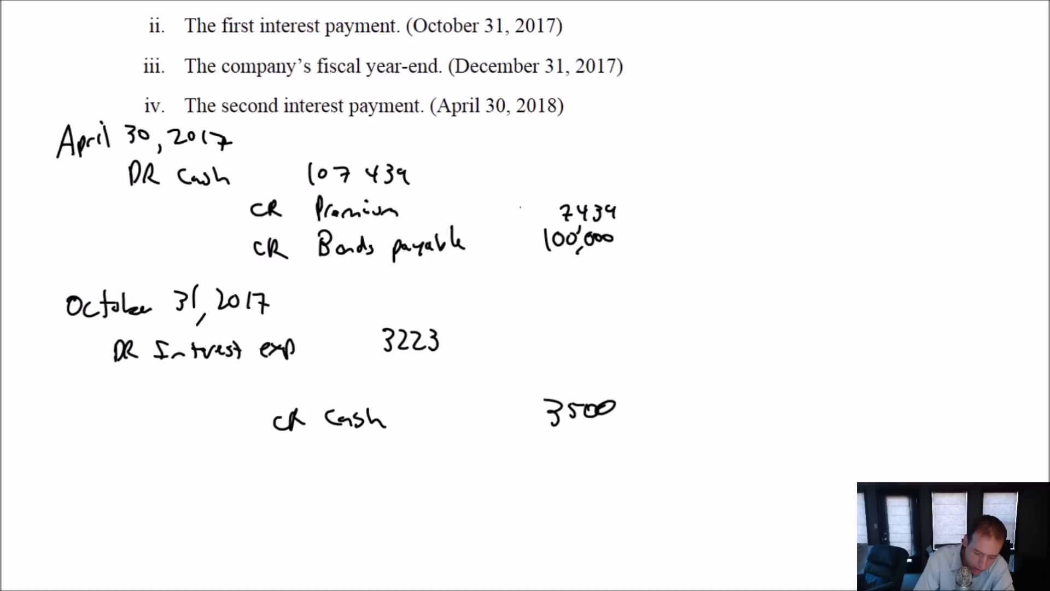
Write DR Premium 277, checking the amortization in the Excel schedule
mouse_move(117, 379)
mouse_down()
mouse_move(118, 398)
mouse_move(143, 398)
mouse_move(277, 374)
mouse_up()
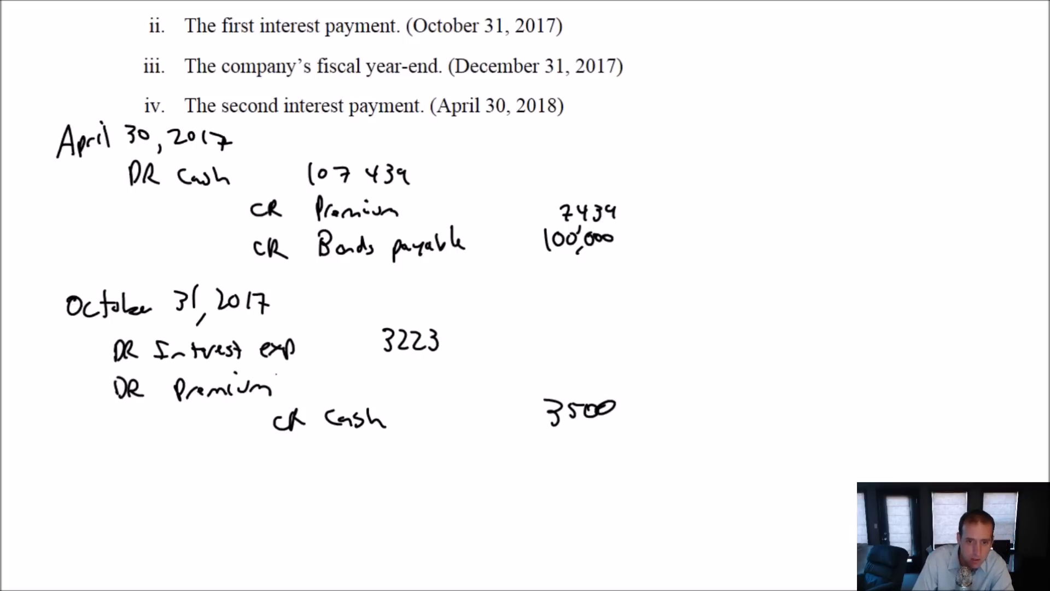
key(alt+Tab)
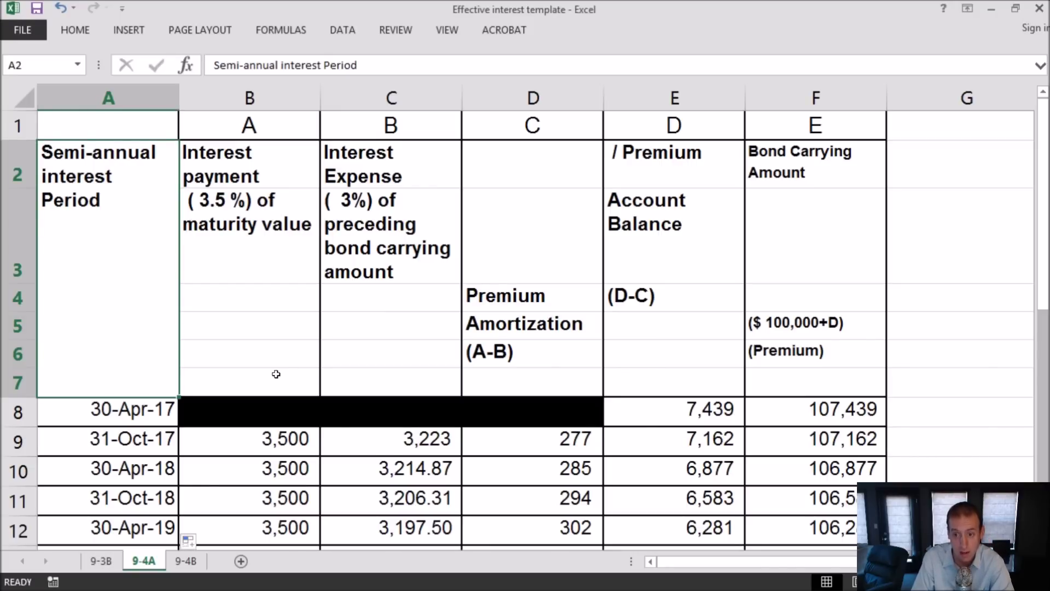
key(alt+Tab)
drag(397, 373, 414, 392)
mouse_move(414, 373)
mouse_down()
mouse_move(424, 391)
mouse_move(450, 393)
mouse_up()
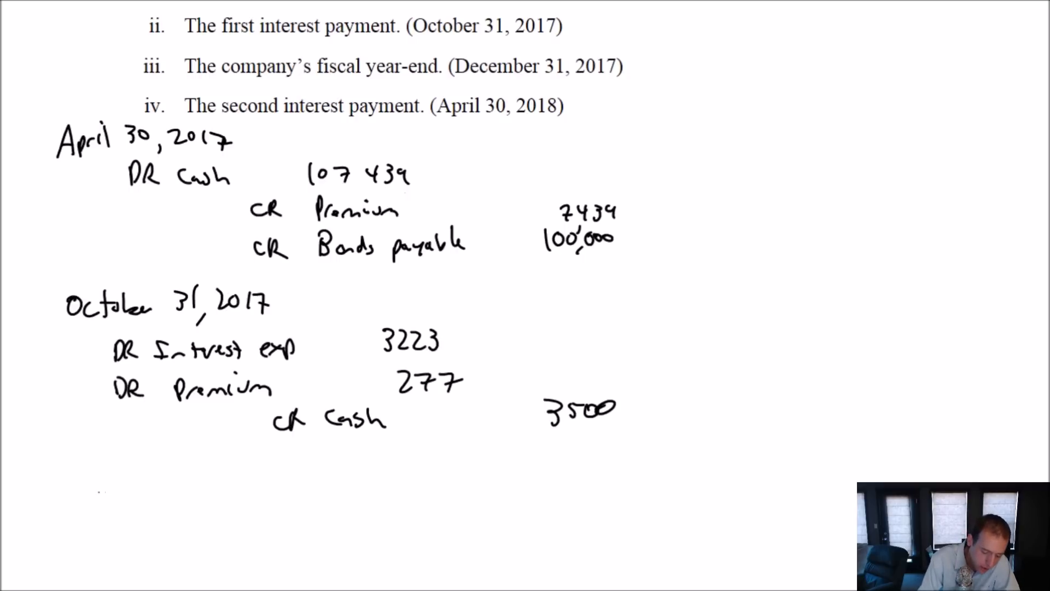
Write 'Dec 31, 2017' below the October entry, then select Excel's 30-Apr-18 row
drag(80, 475, 81, 497)
drag(89, 492, 117, 498)
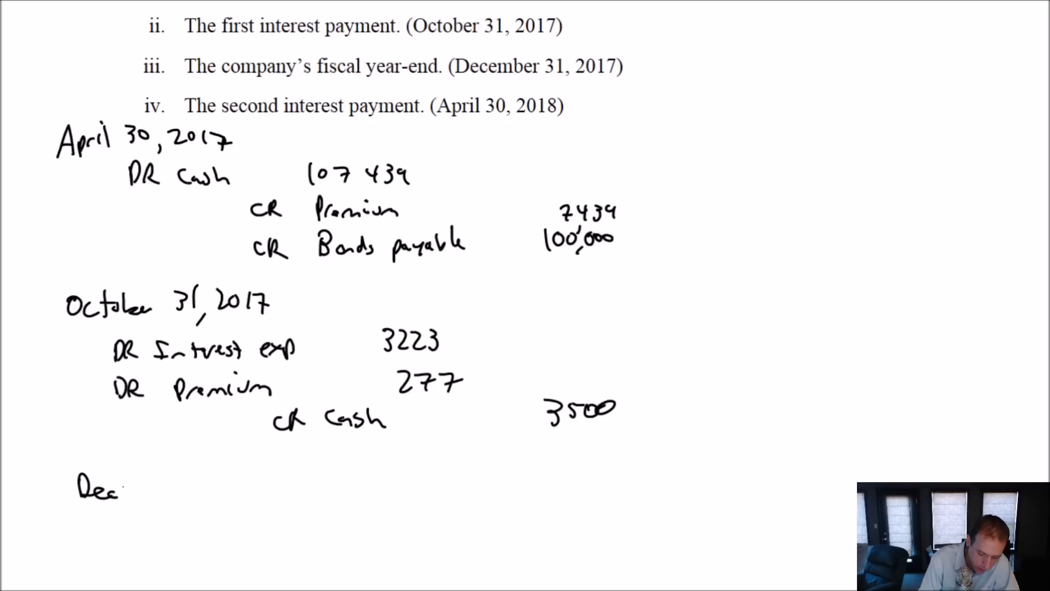
mouse_move(134, 472)
mouse_down()
mouse_move(136, 492)
mouse_move(172, 502)
mouse_up()
mouse_move(180, 473)
mouse_down()
mouse_move(190, 488)
mouse_move(196, 475)
mouse_move(223, 485)
mouse_up()
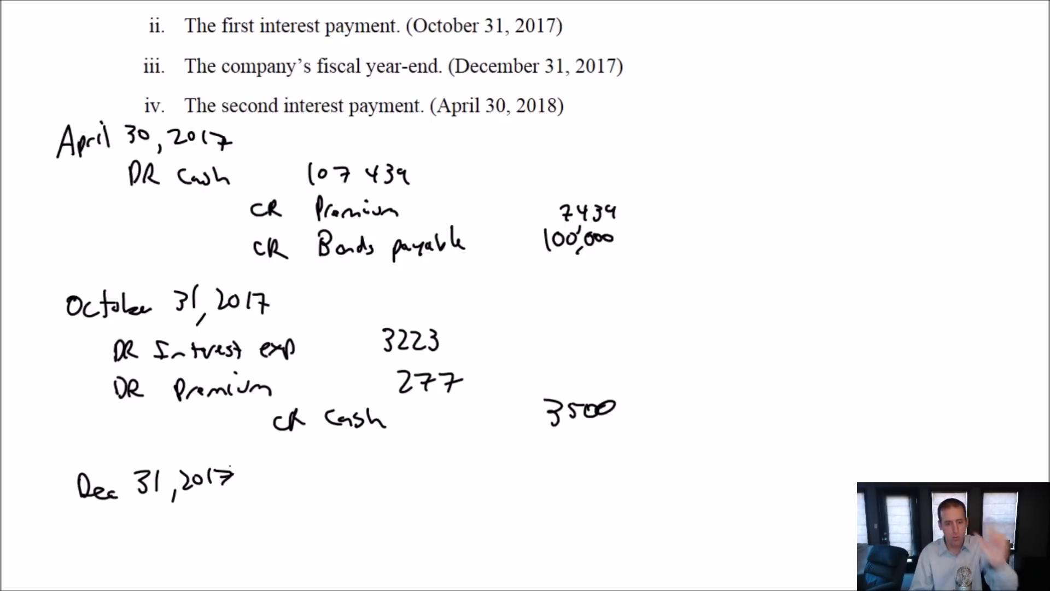
key(alt+Tab)
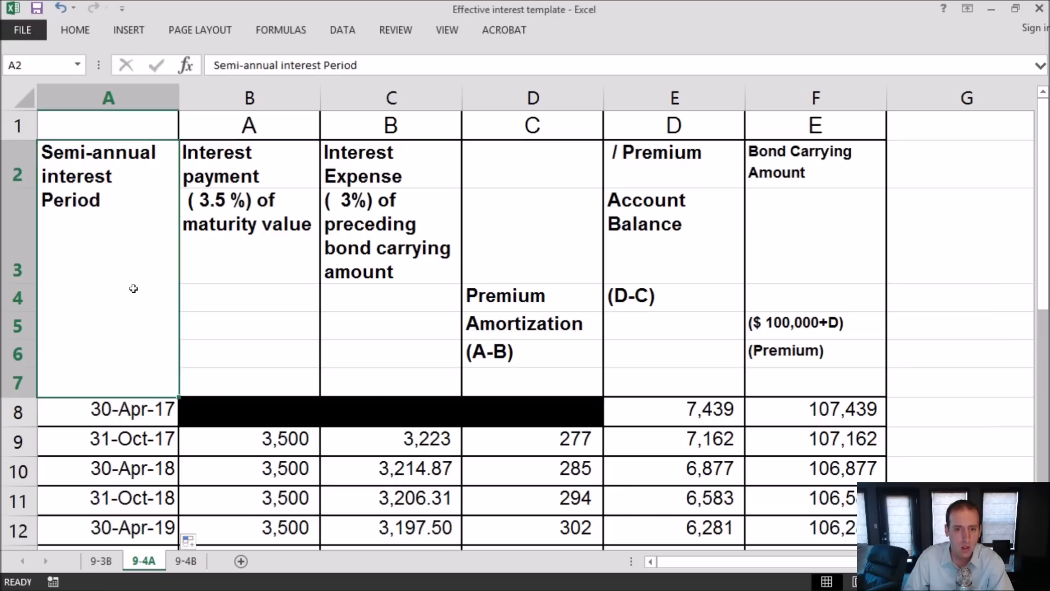
drag(127, 465, 791, 474)
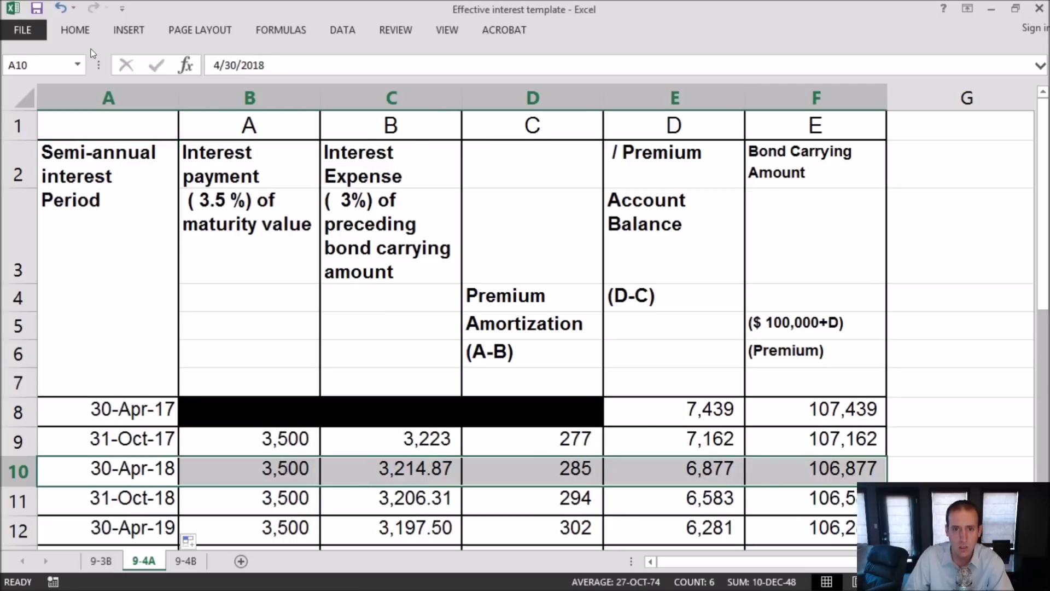
Fill the 30-Apr-18 row A10:F10 with yellow
click(79, 31)
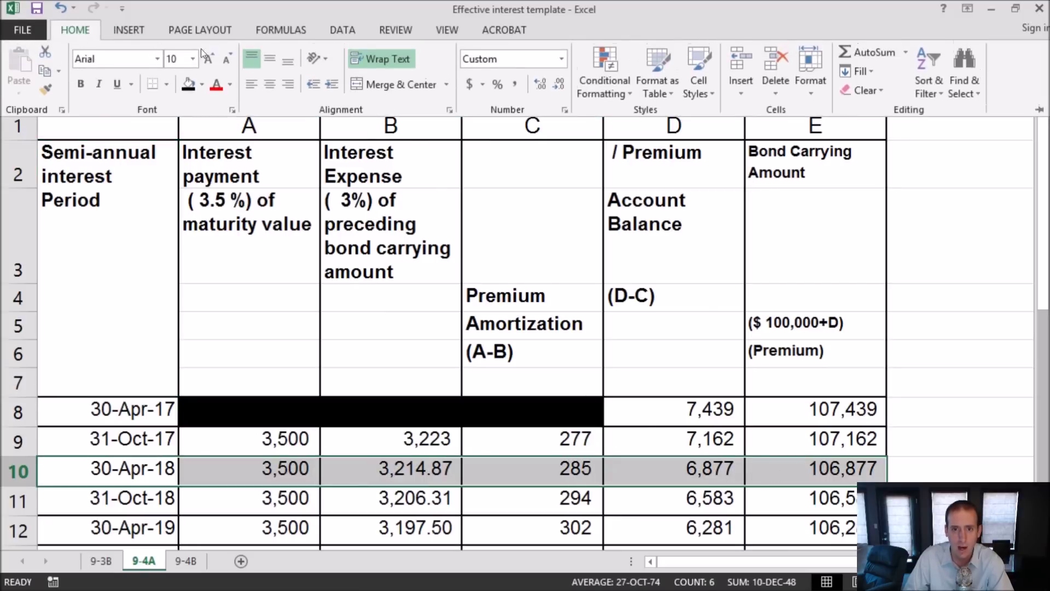
click(201, 84)
click(229, 215)
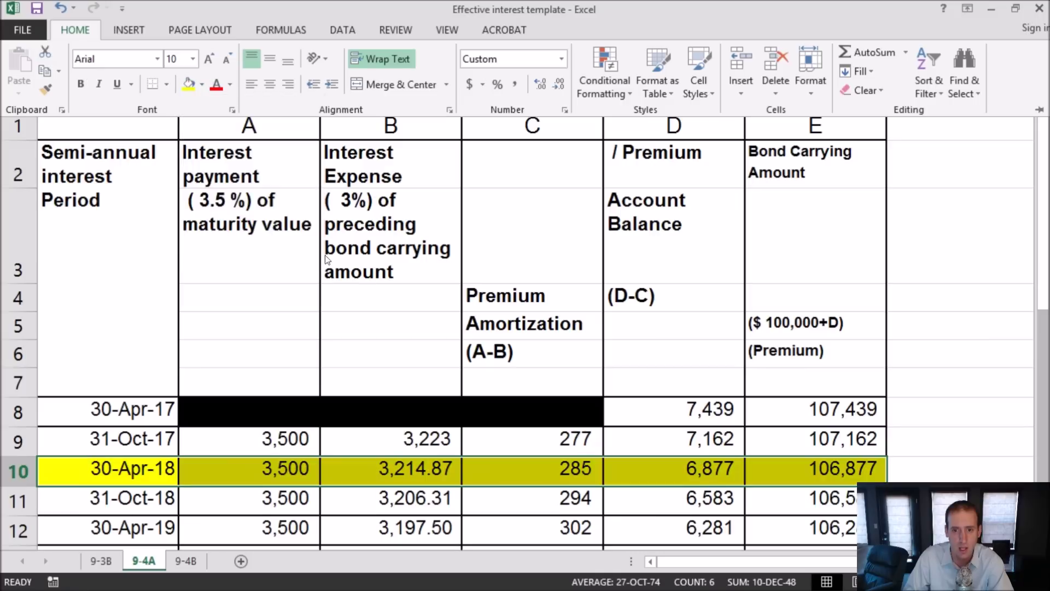
click(376, 435)
Review the C10 formula =3%*F9 and enter 3215*2/6 in Calculator
click(144, 452)
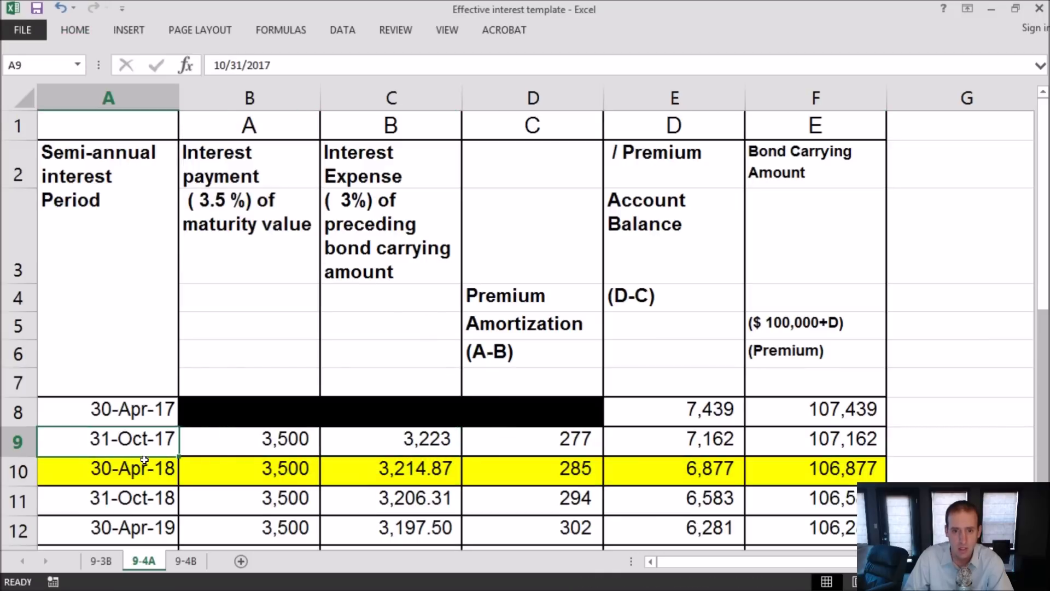
click(137, 473)
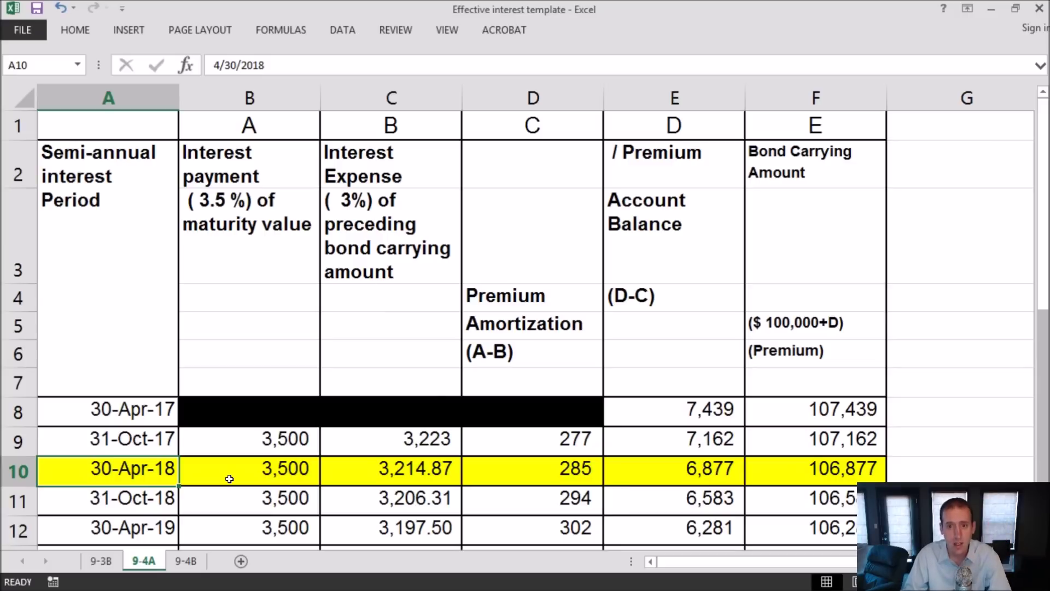
click(390, 471)
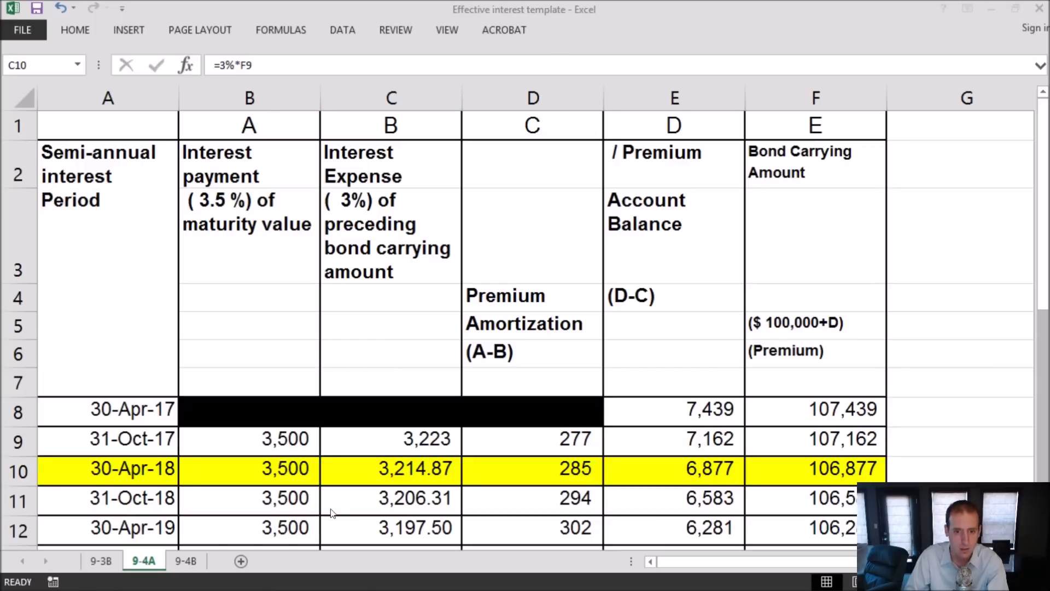
text(32)
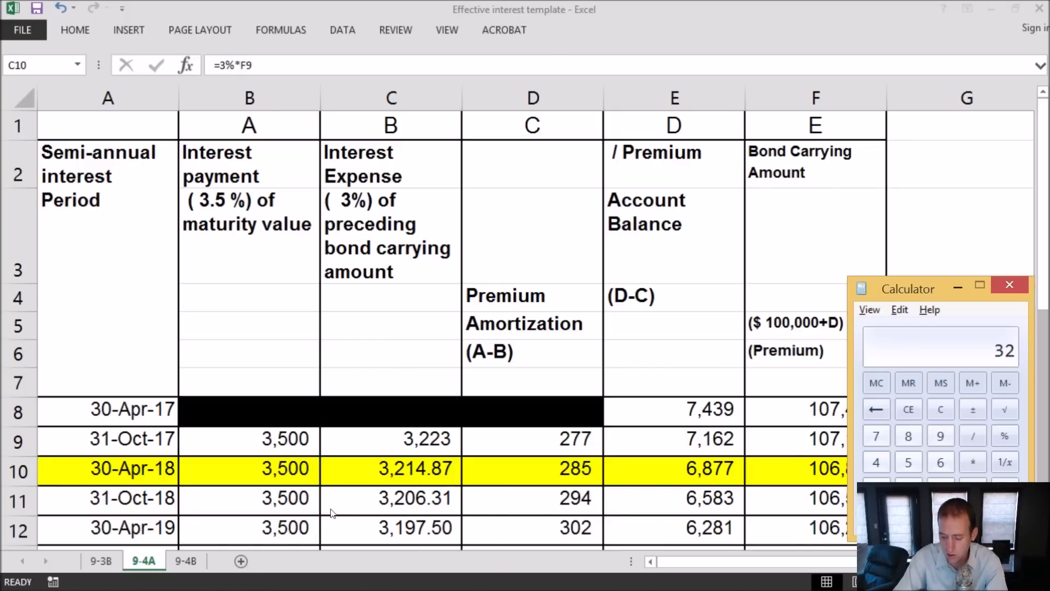
text(15*2/)
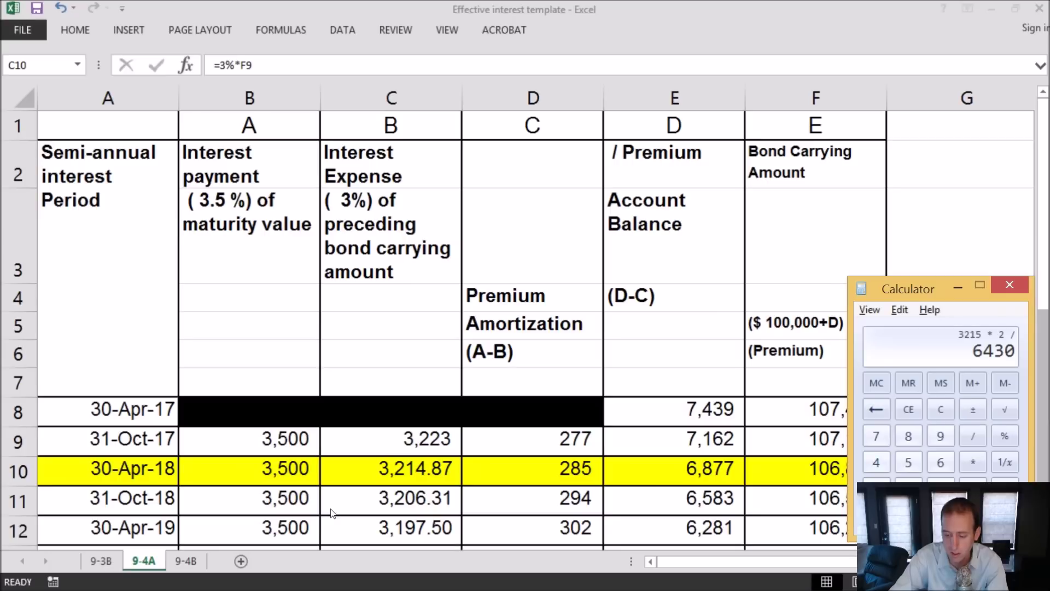
text(6)
Compute 3215*2/6 and write the DR Interest exp line under Dec 31, 2017
key(Return)
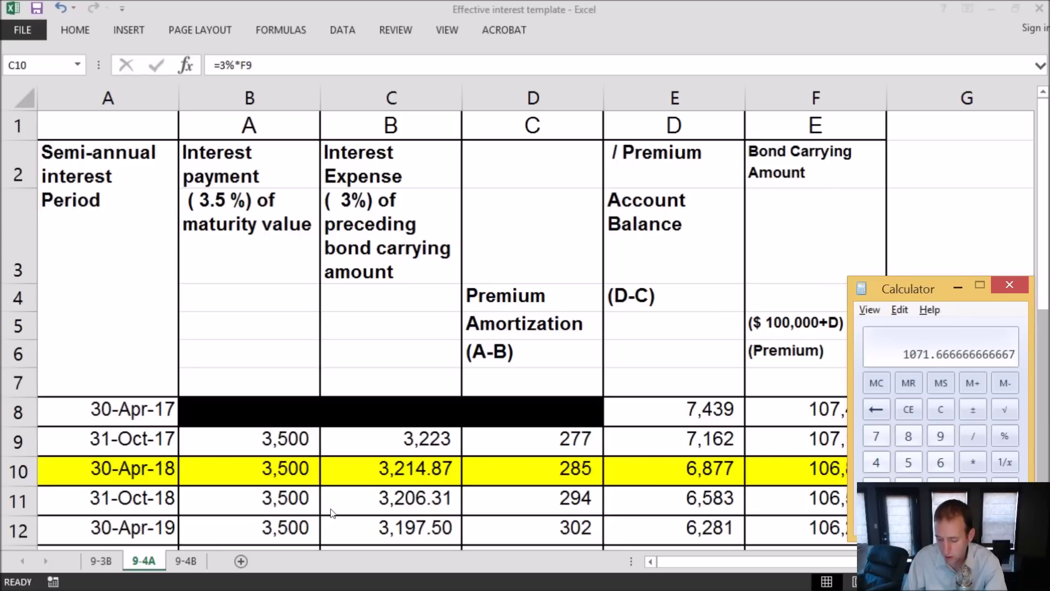
key(alt+Tab)
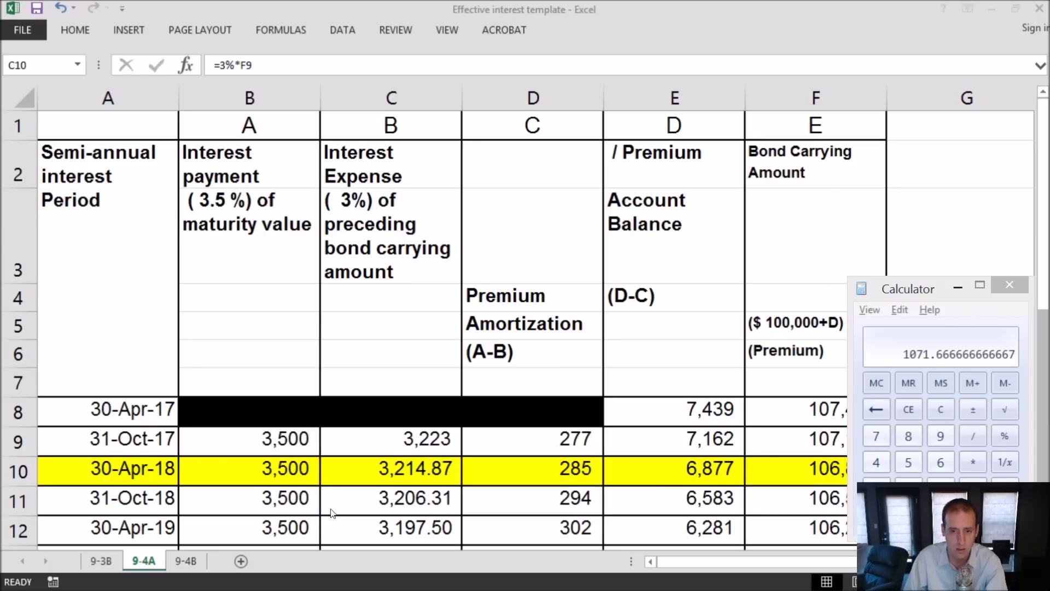
key(alt+Tab)
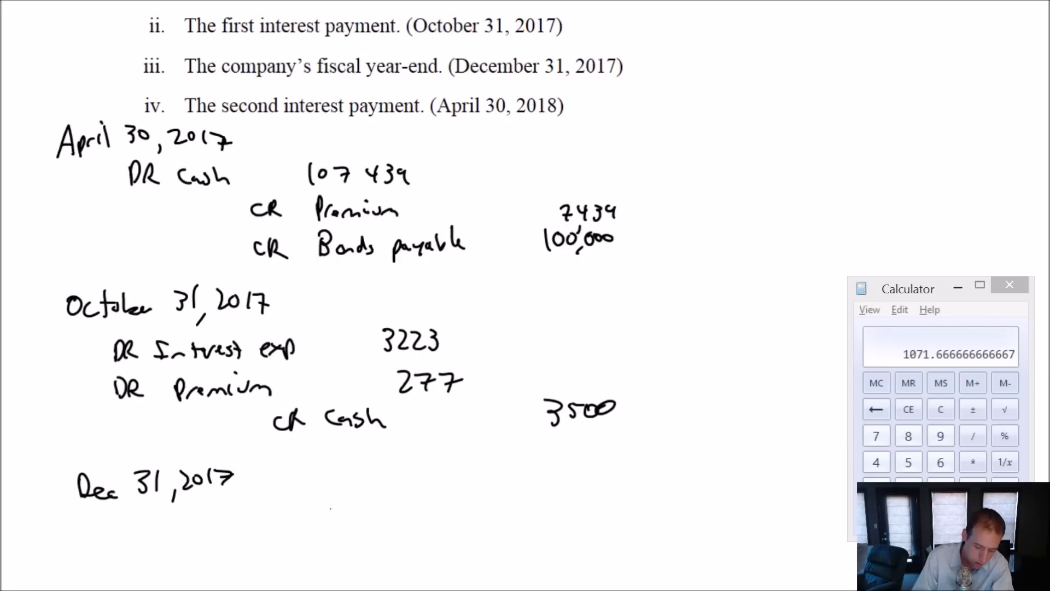
mouse_move(122, 514)
mouse_down()
mouse_move(124, 535)
mouse_move(145, 534)
mouse_move(180, 531)
mouse_move(180, 514)
mouse_up()
drag(182, 532, 204, 530)
mouse_move(210, 522)
mouse_down()
mouse_move(223, 532)
mouse_move(243, 516)
mouse_move(279, 529)
mouse_up()
drag(281, 517, 281, 532)
drag(292, 517, 293, 536)
drag(293, 520, 300, 525)
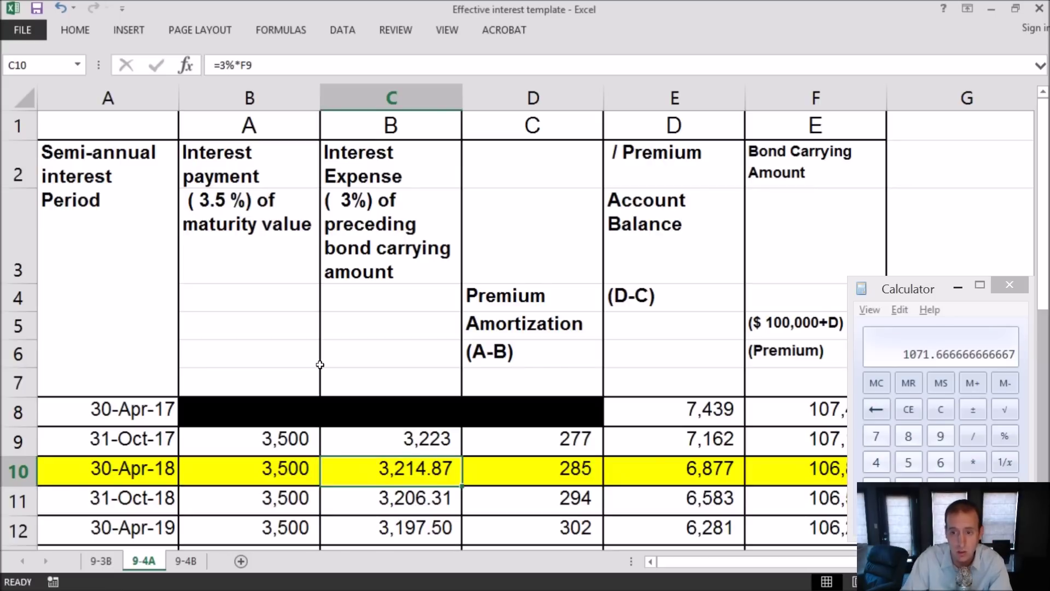
Compute two months of premium amortization: 285*2/6 = 95
click(905, 294)
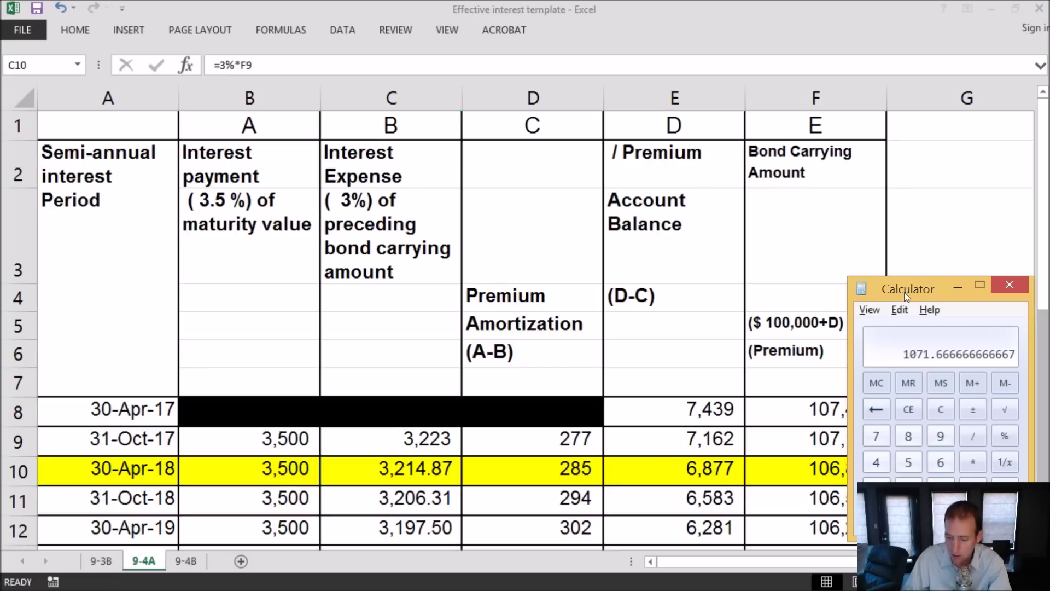
text(285*2/)
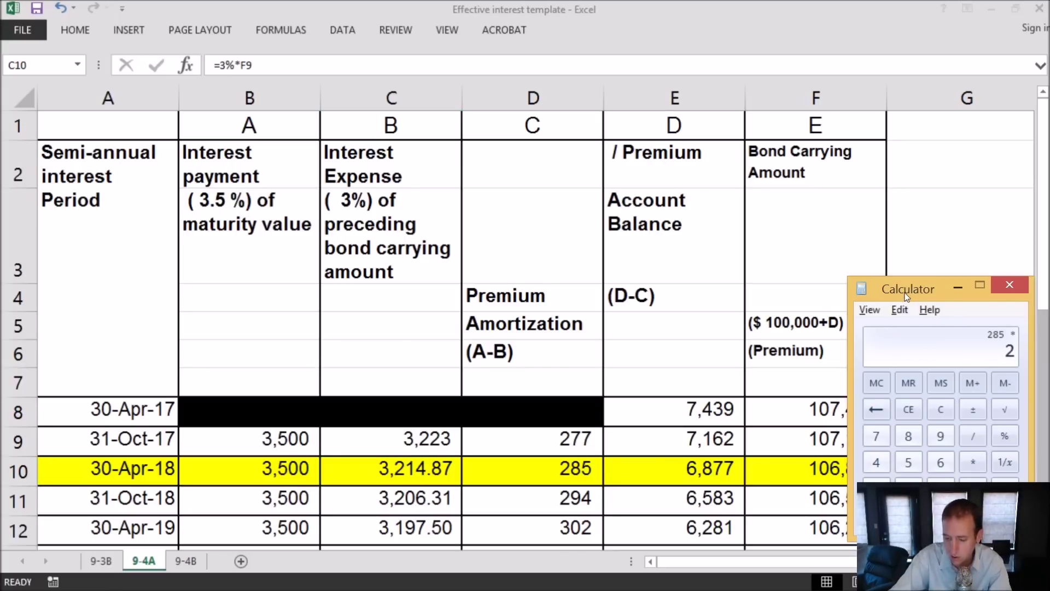
text(6)
key(Return)
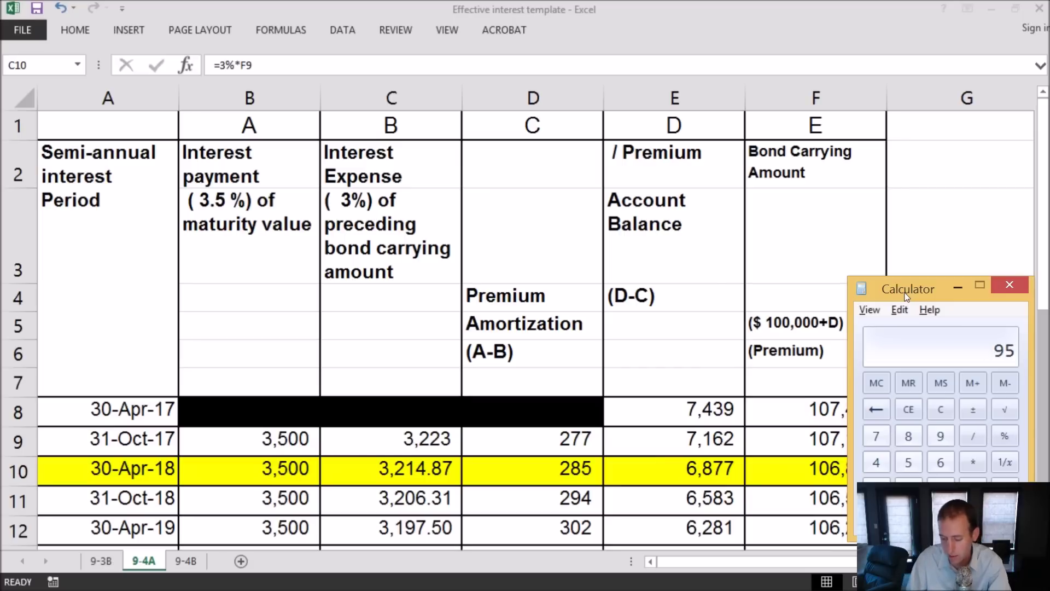
key(alt+Tab)
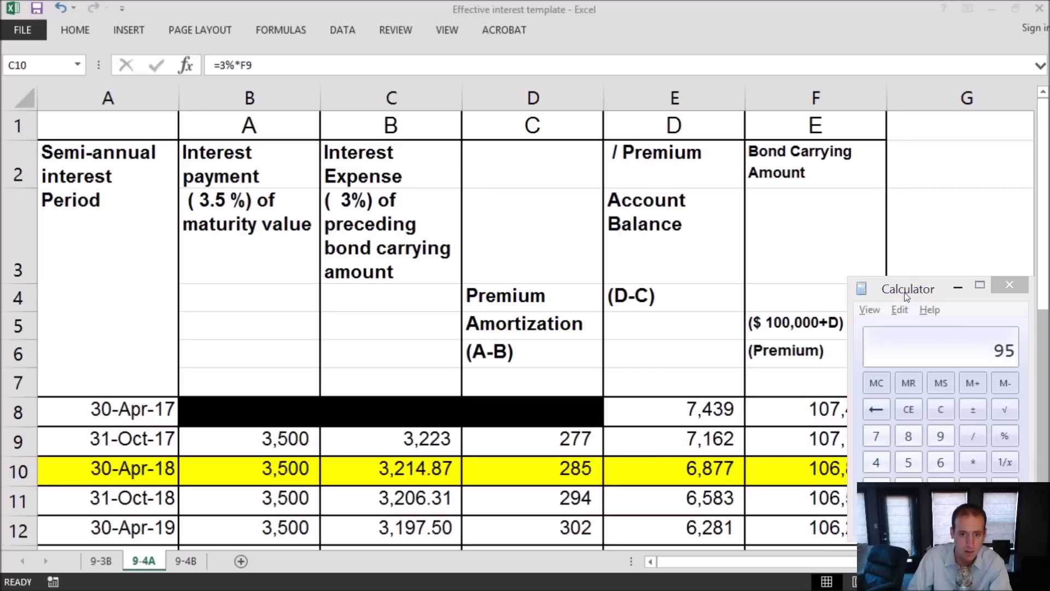
key(alt+Tab)
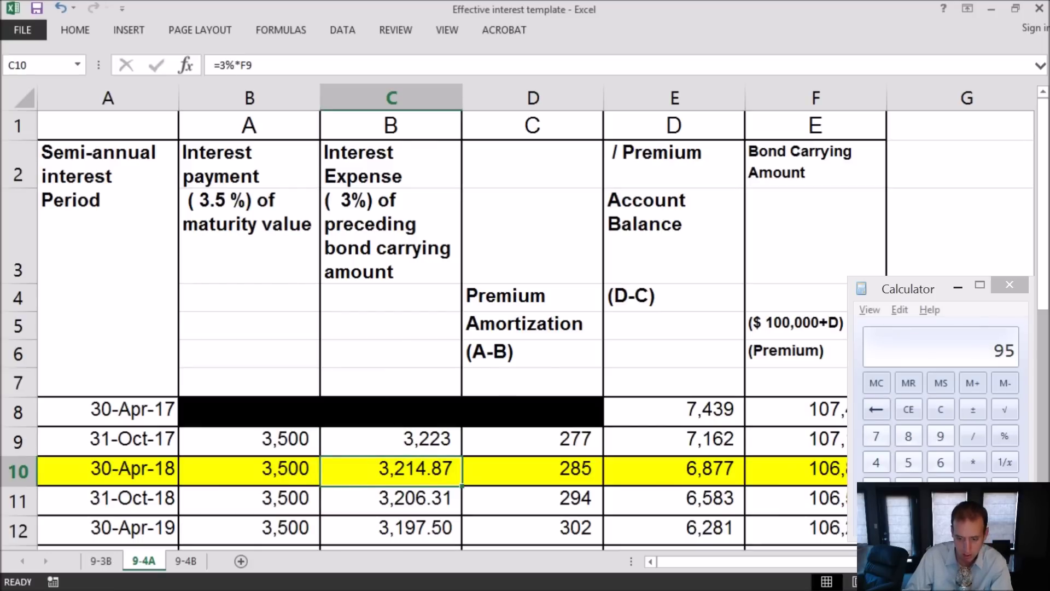
Compute two months of interest payment: 3500*2/6 = 1,166.67
click(940, 415)
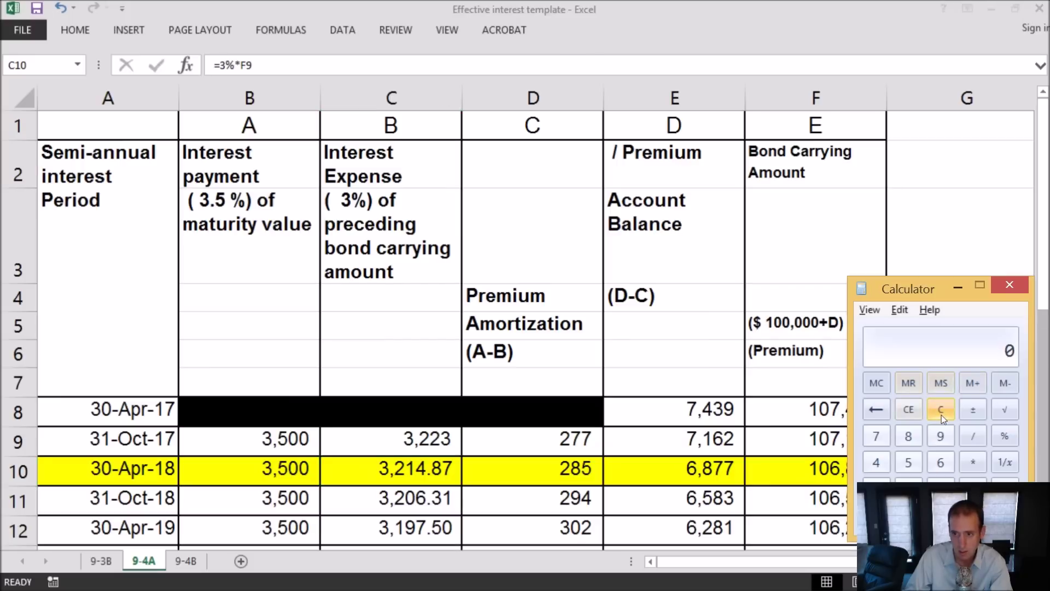
text(35)
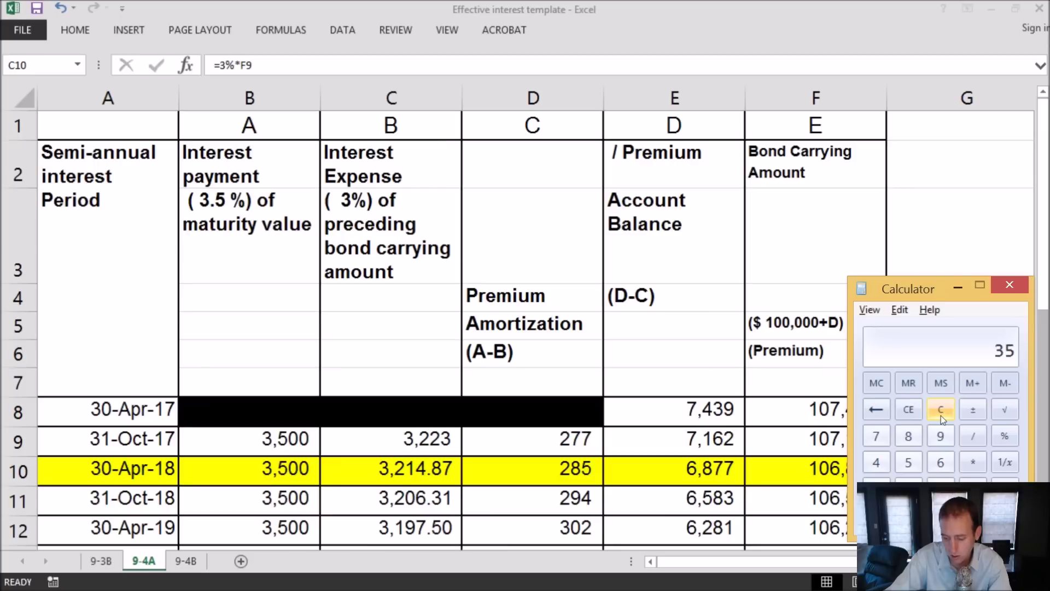
text(00*2/6=)
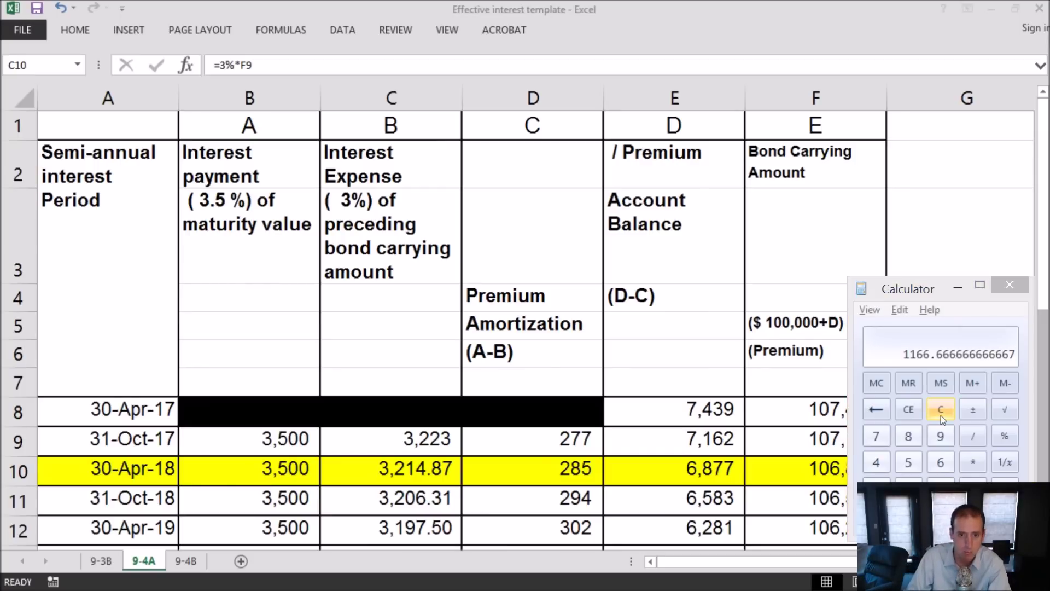
key(alt+Tab)
scroll(769, 339, down, 2)
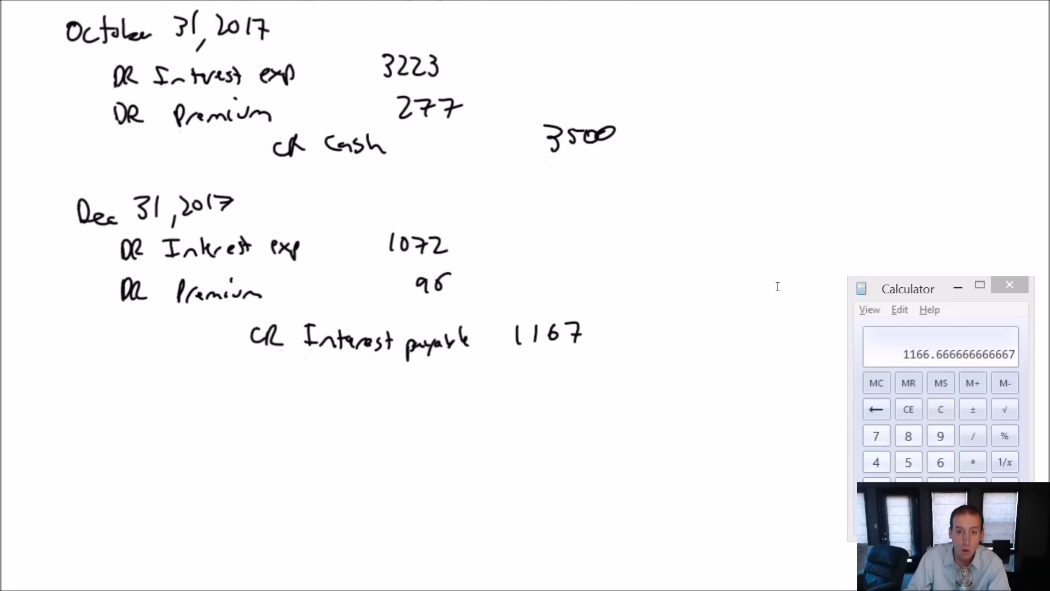
In the notes below the Dec 31 entry, write CR Cash 3500 and DR Interest payable 1167
scroll(778, 290, up, 4)
scroll(904, 341, up, 6)
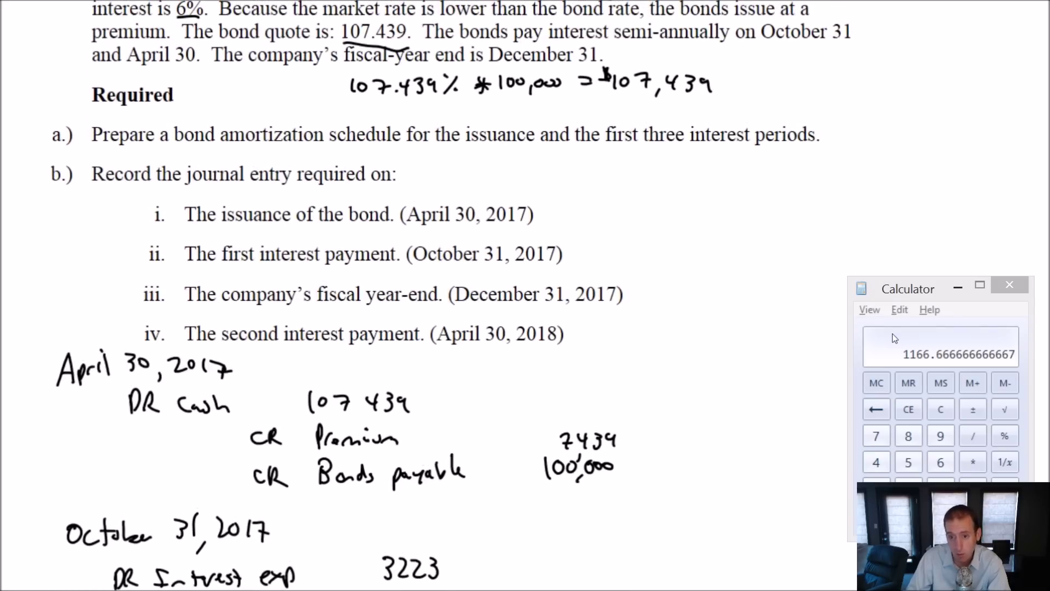
scroll(894, 338, down, 11)
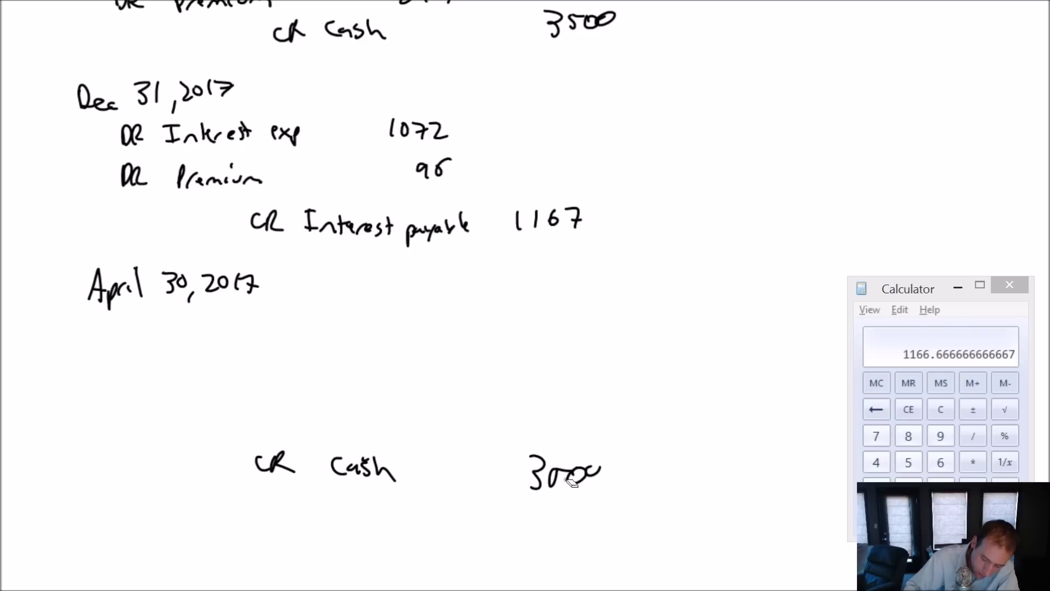
mouse_move(524, 452)
mouse_down()
mouse_move(528, 473)
mouse_move(591, 462)
mouse_up()
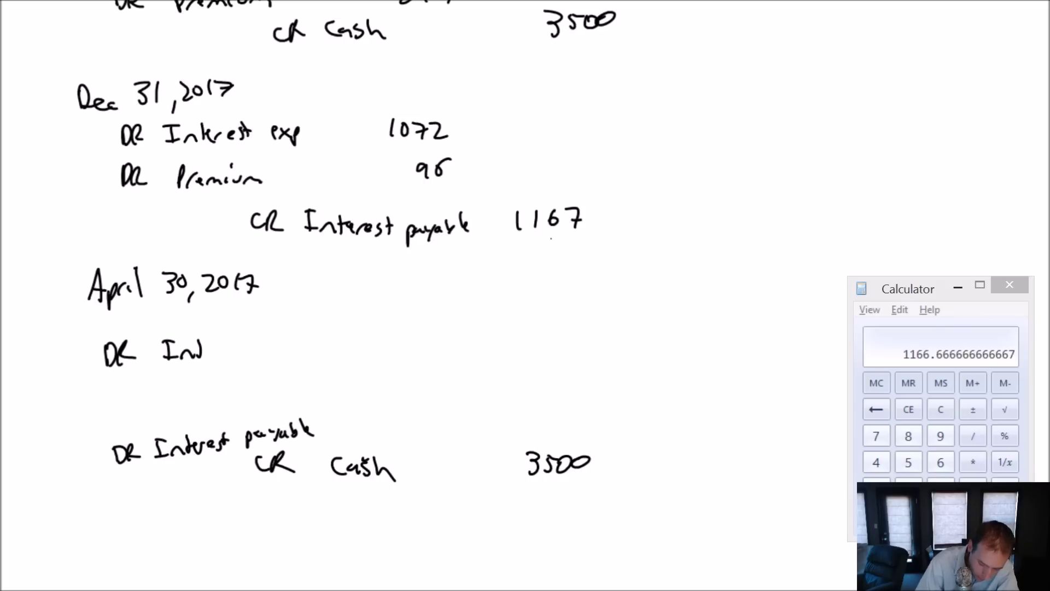
mouse_move(423, 418)
mouse_down()
mouse_move(425, 435)
mouse_move(445, 435)
mouse_up()
mouse_move(457, 421)
mouse_down()
mouse_move(468, 419)
mouse_move(469, 437)
mouse_up()
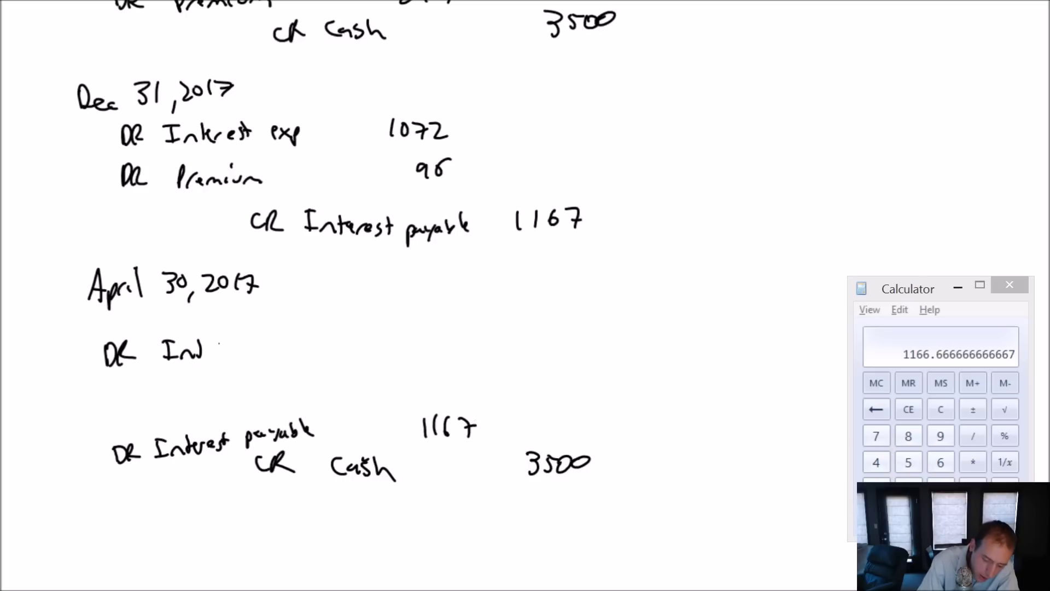
Complete the first April 30 debit line as Interest exp
drag(195, 347, 218, 357)
drag(220, 358, 238, 353)
mouse_move(244, 335)
mouse_down()
mouse_move(240, 355)
mouse_move(257, 332)
mouse_up()
mouse_move(261, 343)
mouse_down()
mouse_move(286, 351)
mouse_move(298, 338)
mouse_up()
Add a DR Premium line between the Interest exp and Interest payable debits
drag(114, 394, 115, 412)
mouse_move(122, 392)
mouse_down()
mouse_move(124, 411)
mouse_move(139, 413)
mouse_up()
mouse_move(164, 385)
mouse_down()
mouse_move(163, 409)
mouse_move(172, 394)
mouse_up()
drag(174, 393, 201, 393)
drag(203, 401, 218, 392)
drag(220, 389, 222, 398)
drag(225, 391, 255, 392)
drag(219, 375, 220, 377)
drag(252, 377, 253, 378)
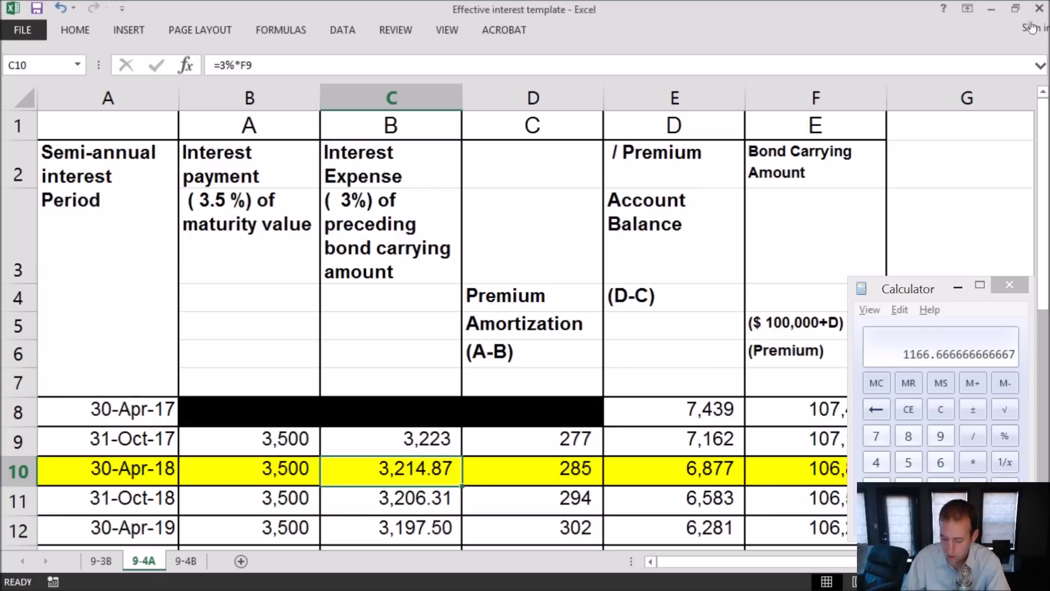
Compute 3215 × 4 ÷ 6 = 2143.33 in Calculator as four months' interest expense
click(958, 288)
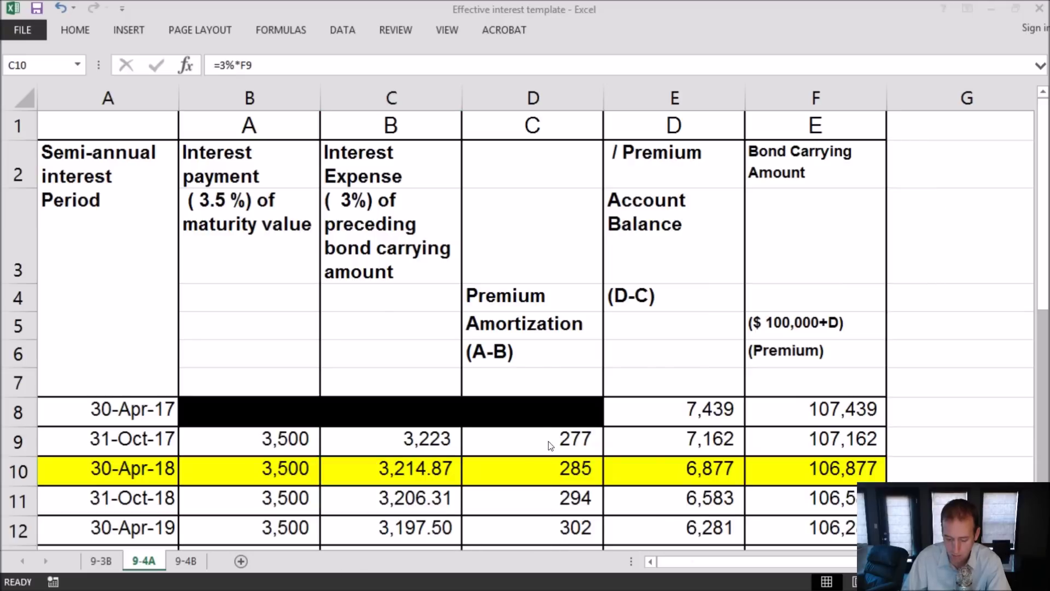
key(alt+Tab)
key(alt+Tab)
key(alt+Tab)
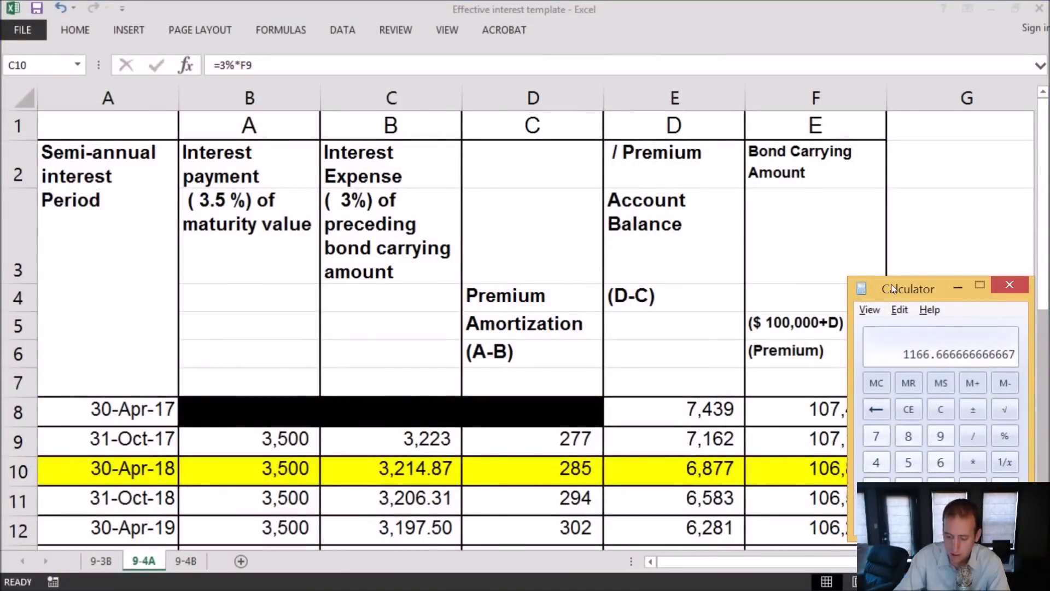
key(Escape)
text(3215)
key(asterisk)
text(4)
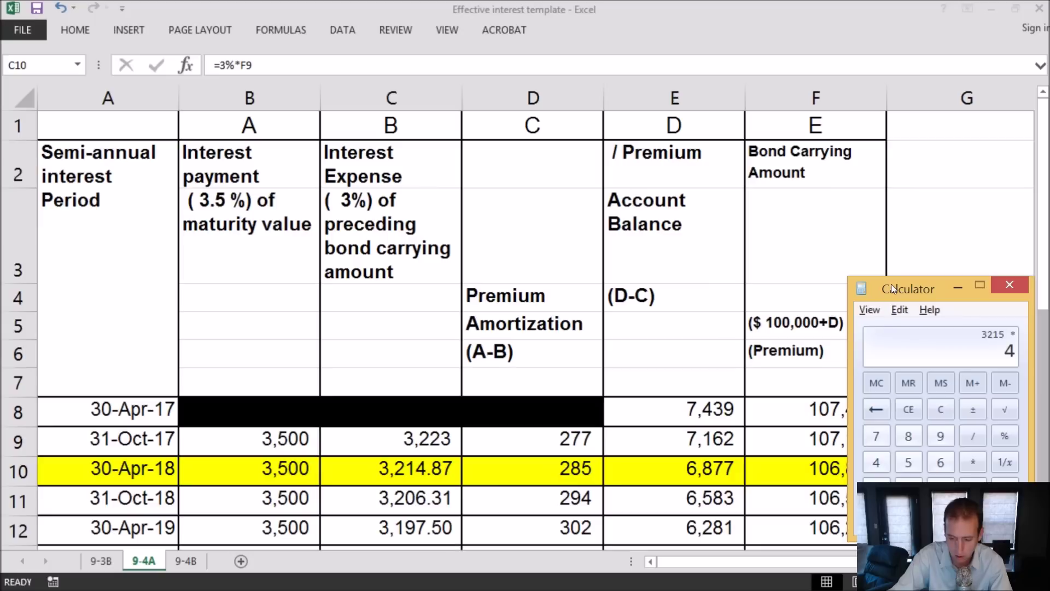
key(slash)
text(6)
key(Return)
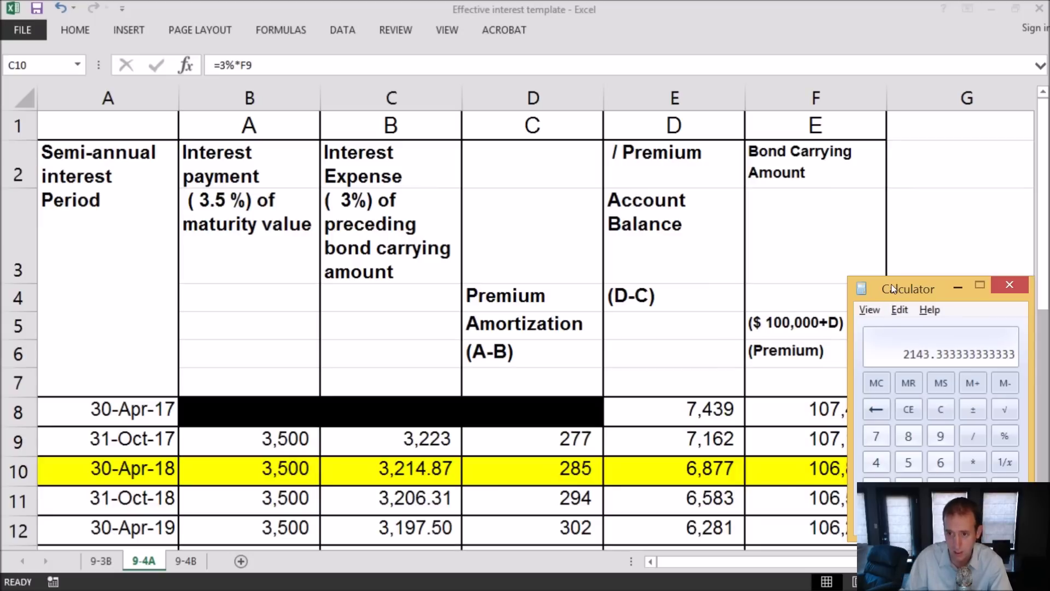
key(alt+Tab)
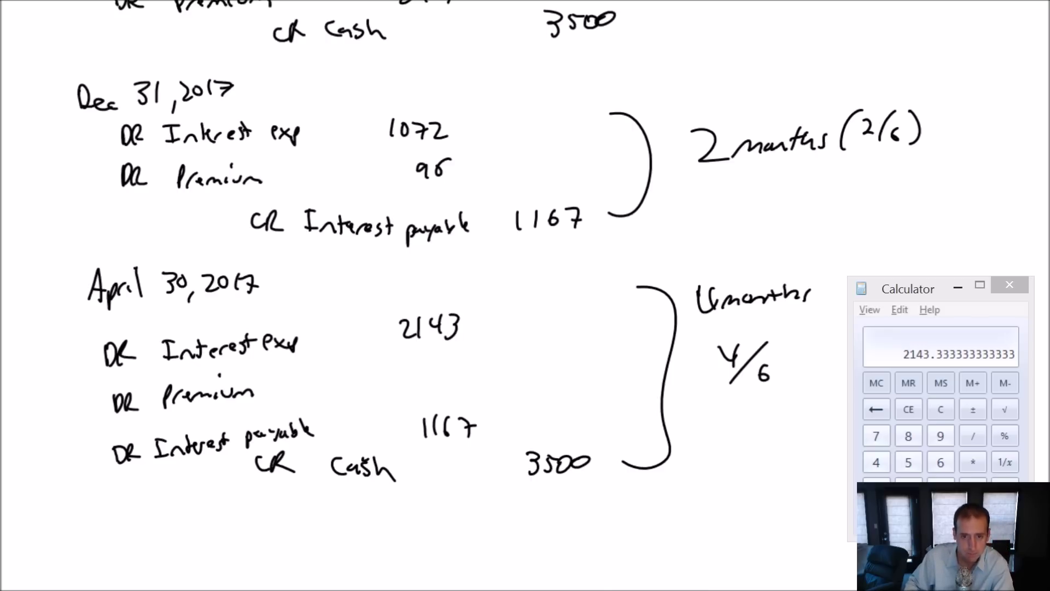
key(alt+Tab)
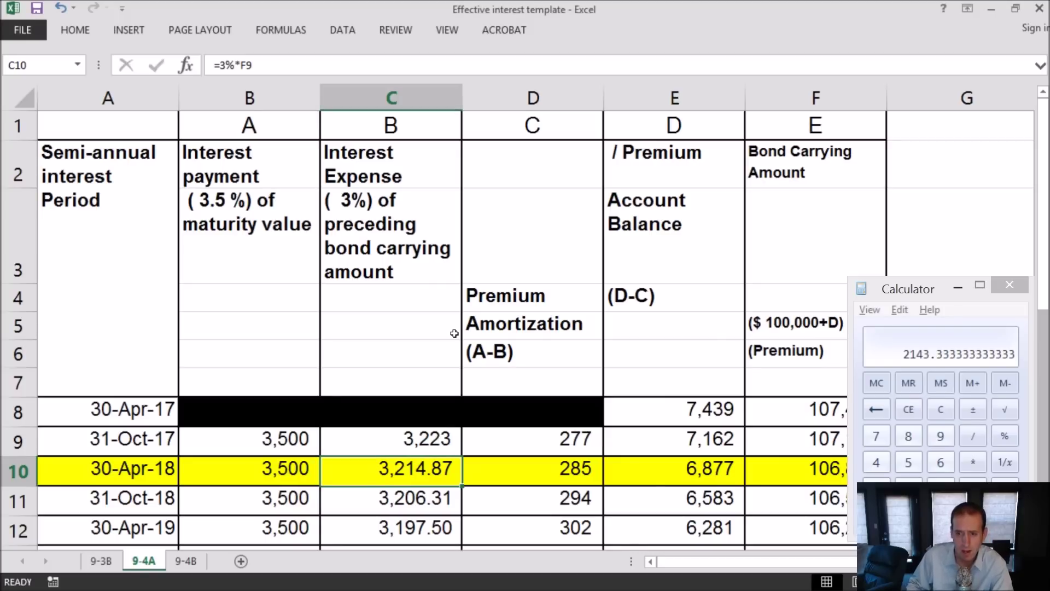
Compute the four-month premium amortization, 285 × 4 ÷ 6 = 190
click(921, 481)
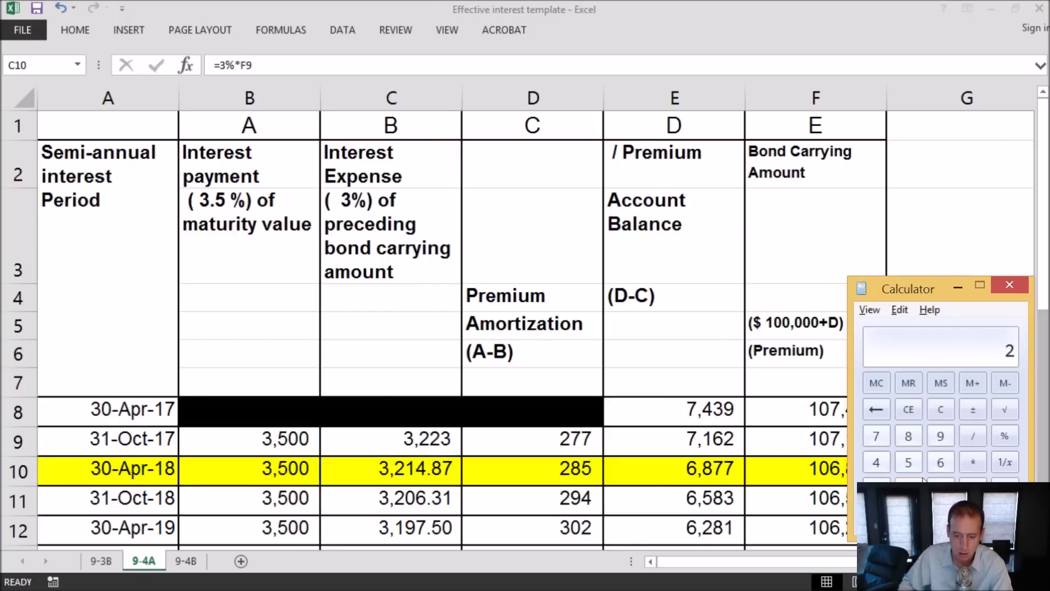
text(85*4/6)
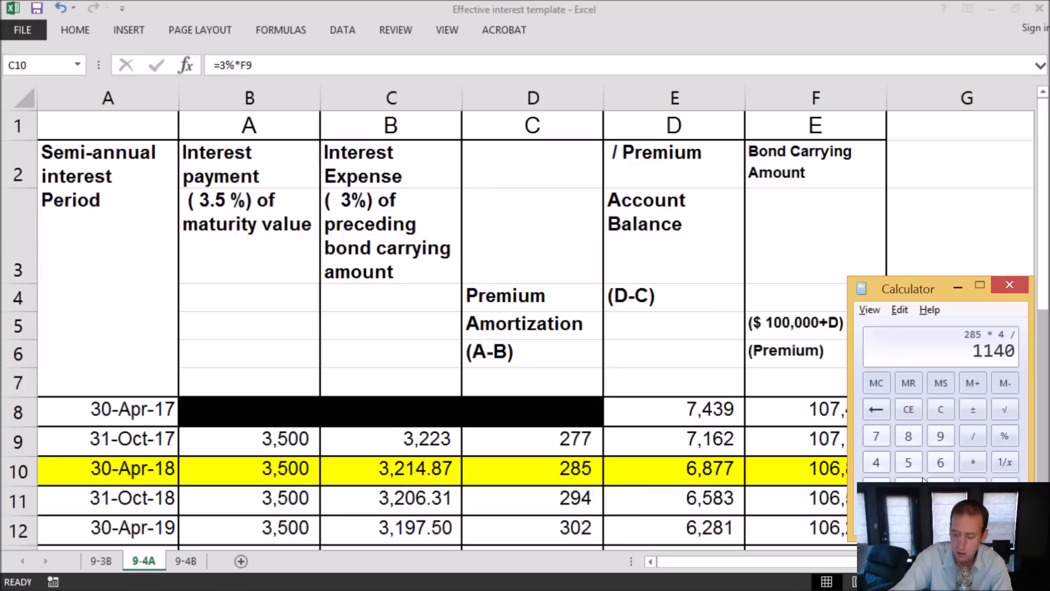
key(Return)
key(alt+Tab)
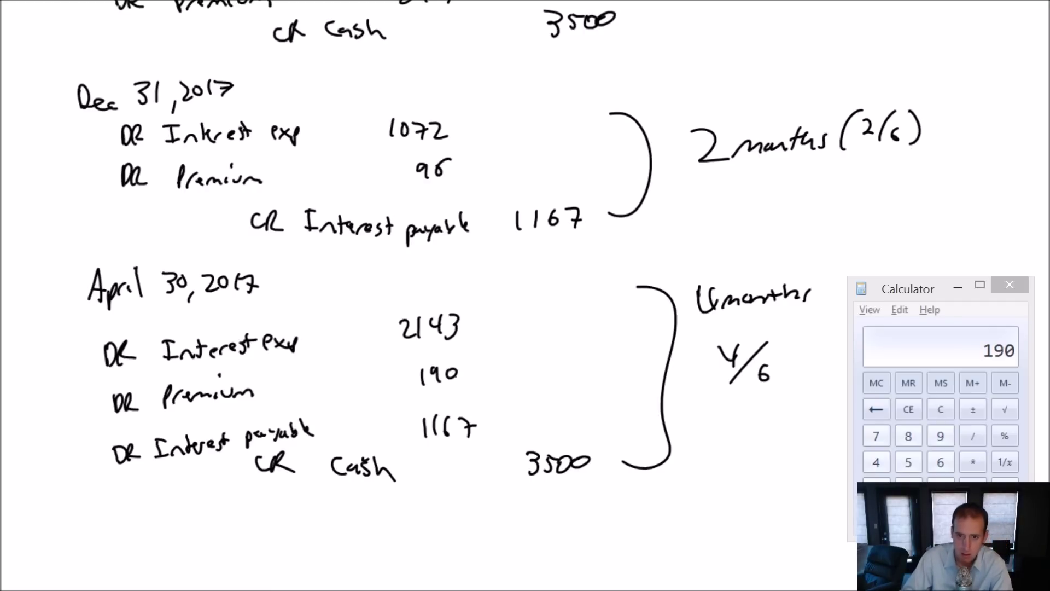
Check that the debits 2143 + 190 + 1167 total the 3500 cash credit
text(2143)
key(plus)
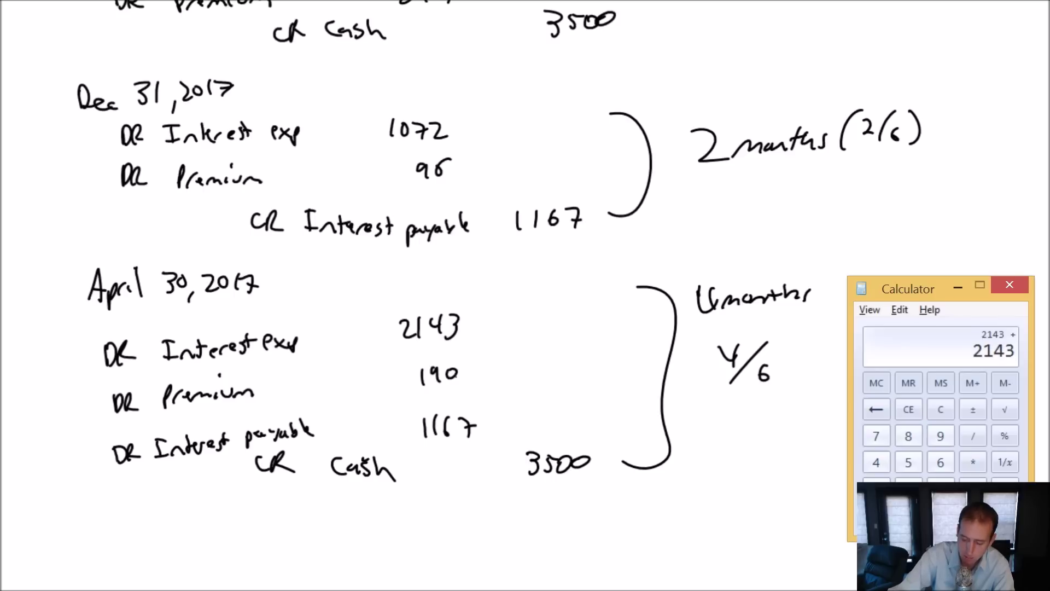
text(190)
key(plus)
text(116)
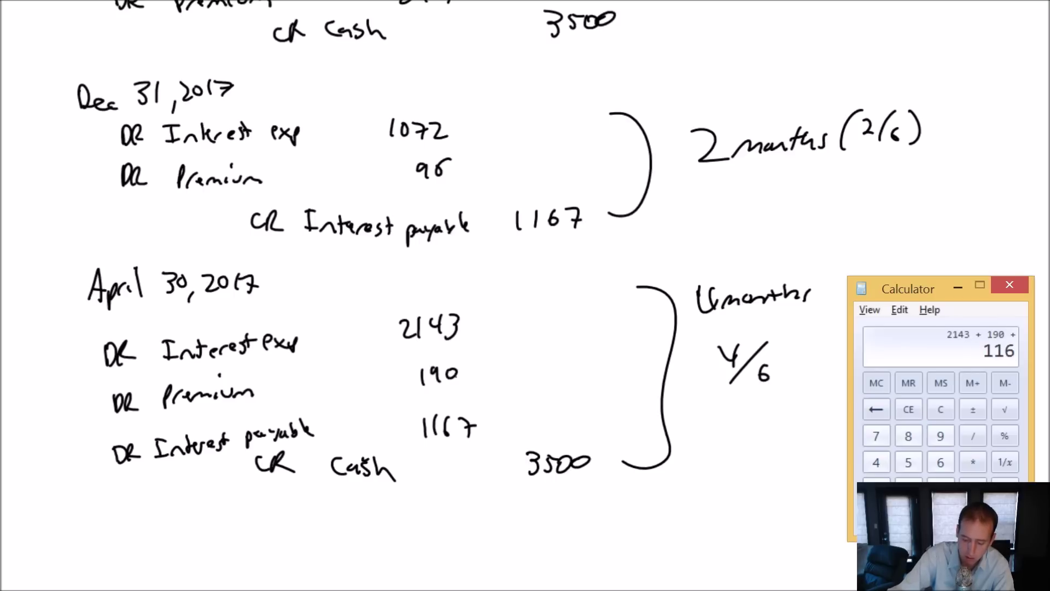
text(7)
key(Return)
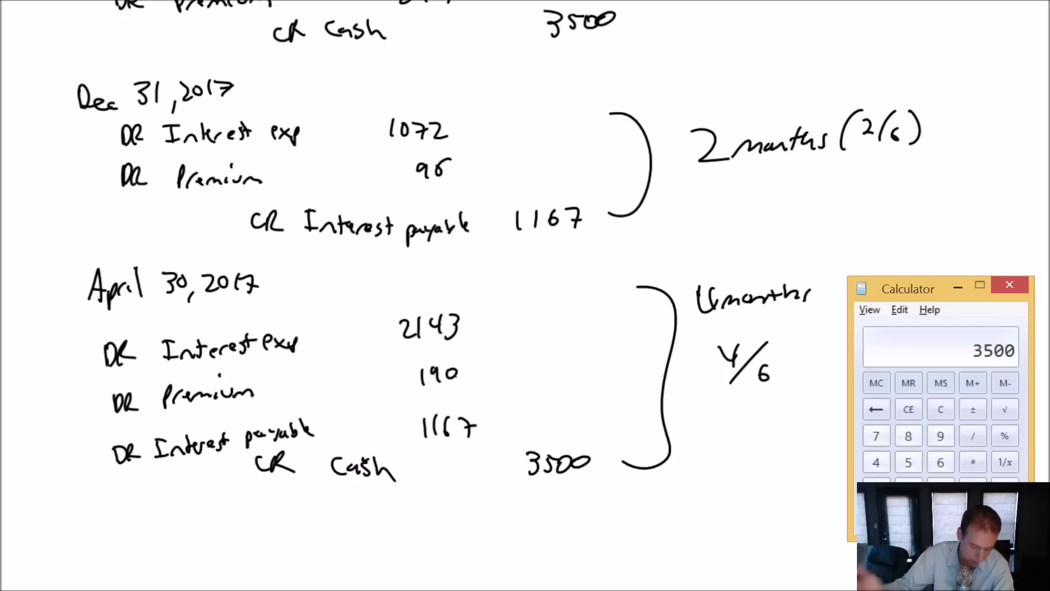